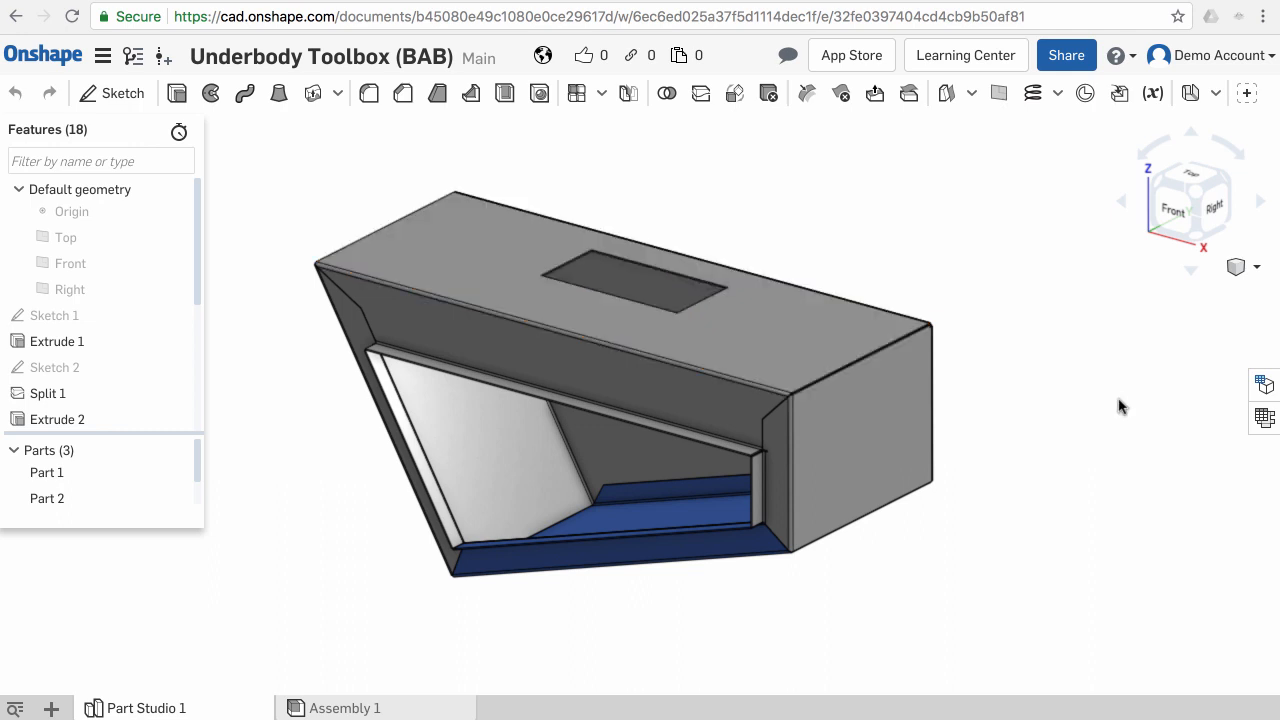
- Open the sheet metal table and flat view to review the bends, then switch to the Configurations panel
left_click(1265, 418)
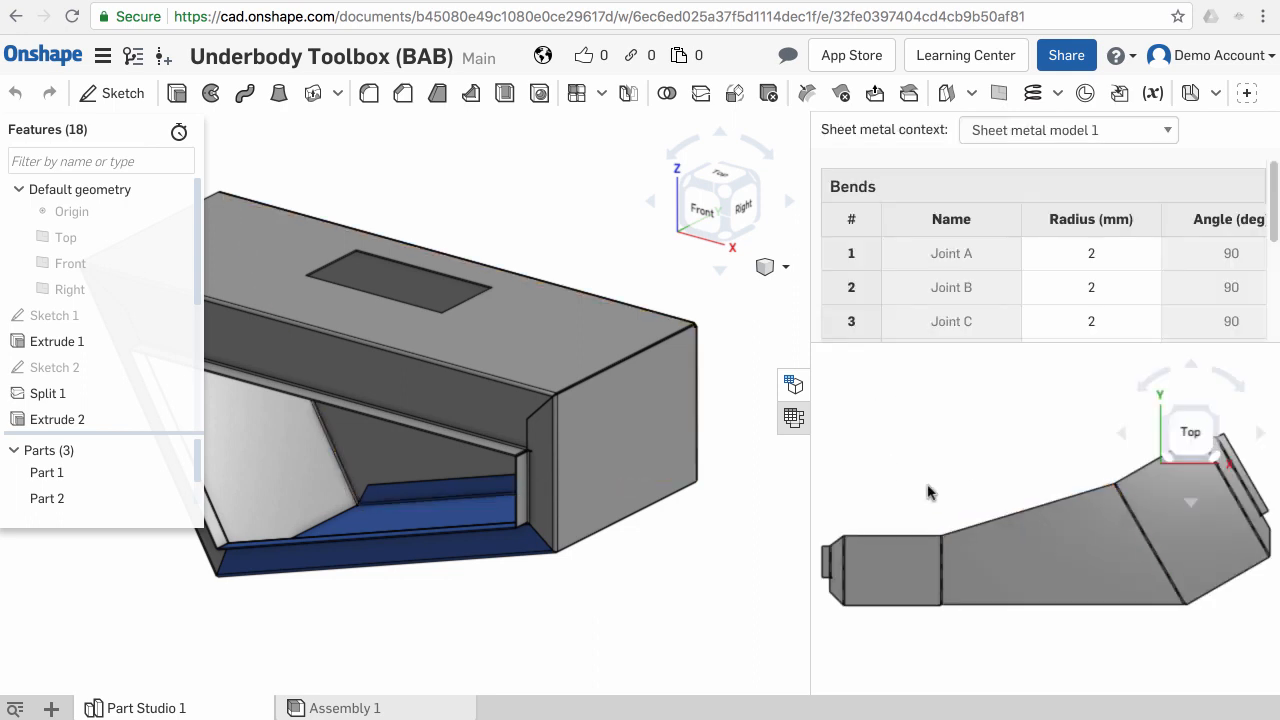
scroll(1038, 566, "down", 2)
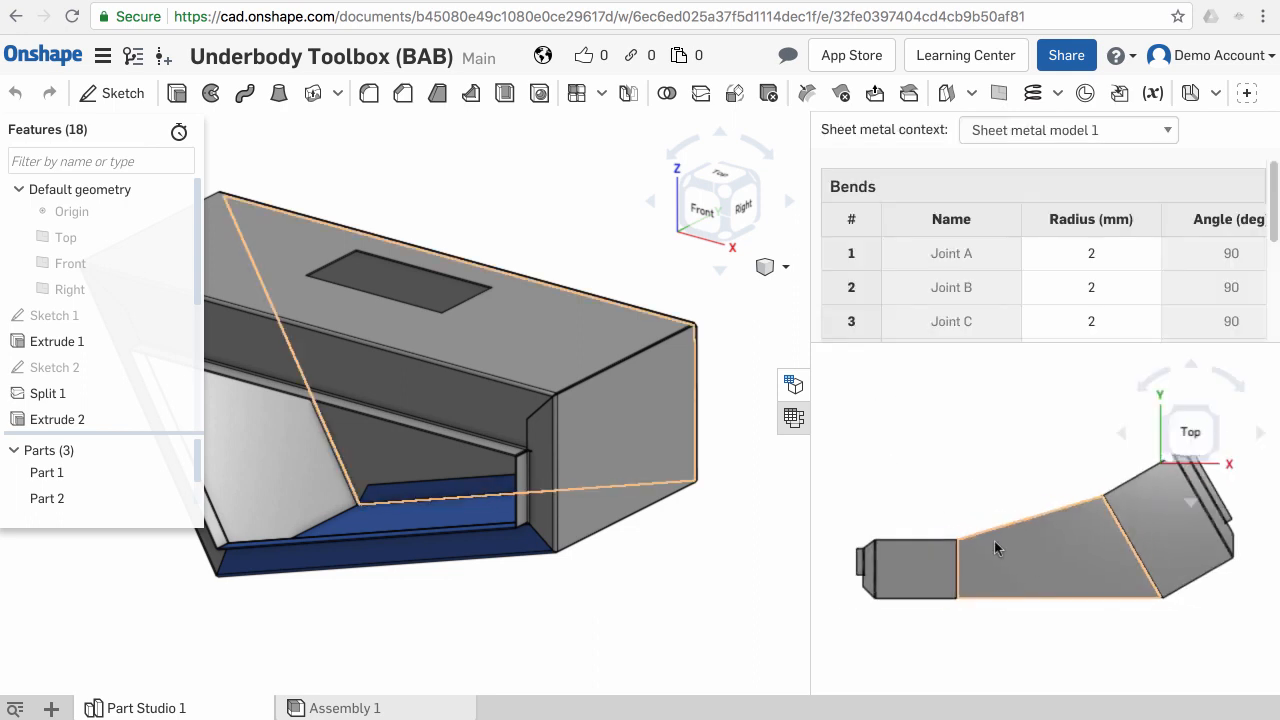
left_click(796, 397)
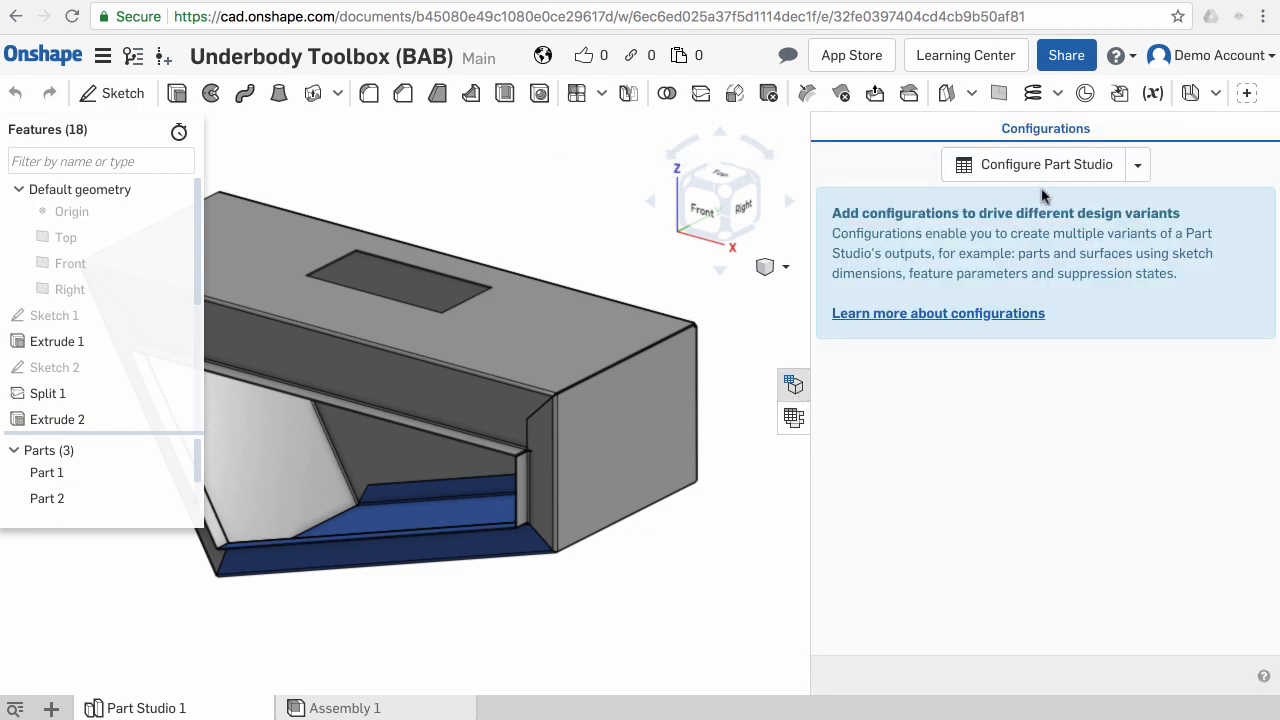
- Look at the Assembly 1 tab and return to Part Studio 1
left_click(428, 708)
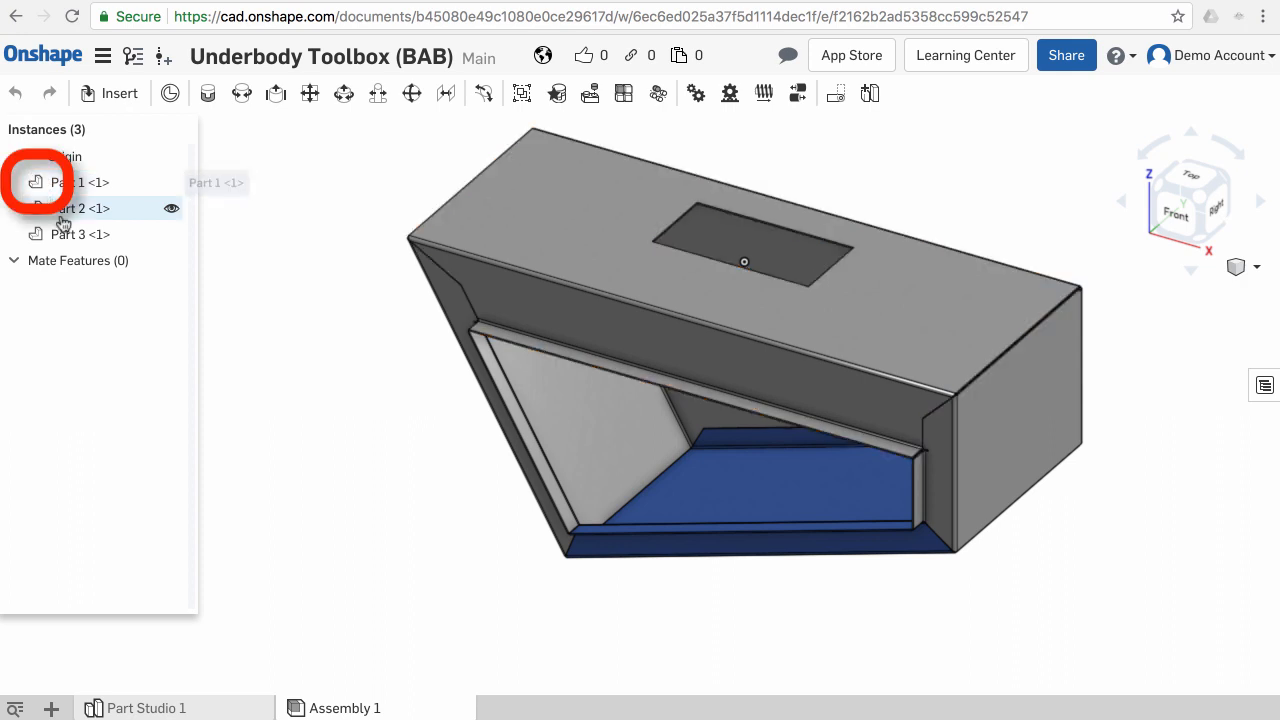
middle_click_drag(191, 677, 190, 687)
left_click(189, 700)
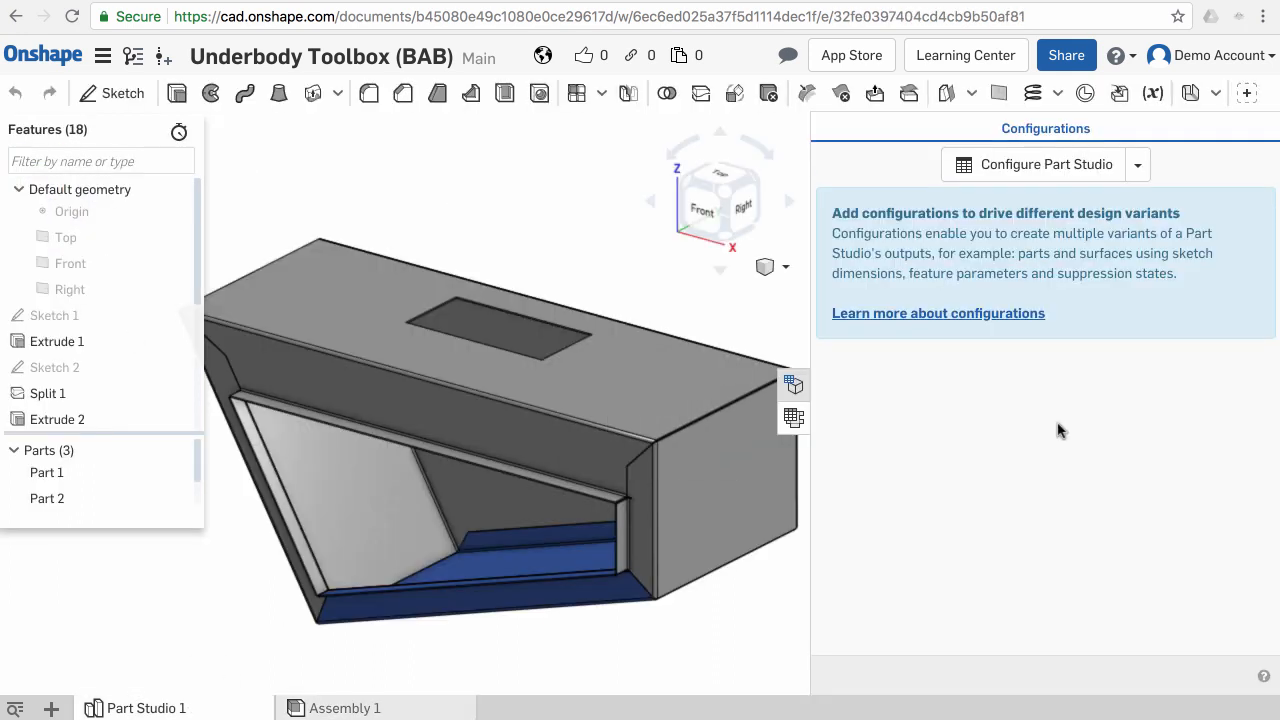
left_click(1137, 165)
left_click(1010, 201)
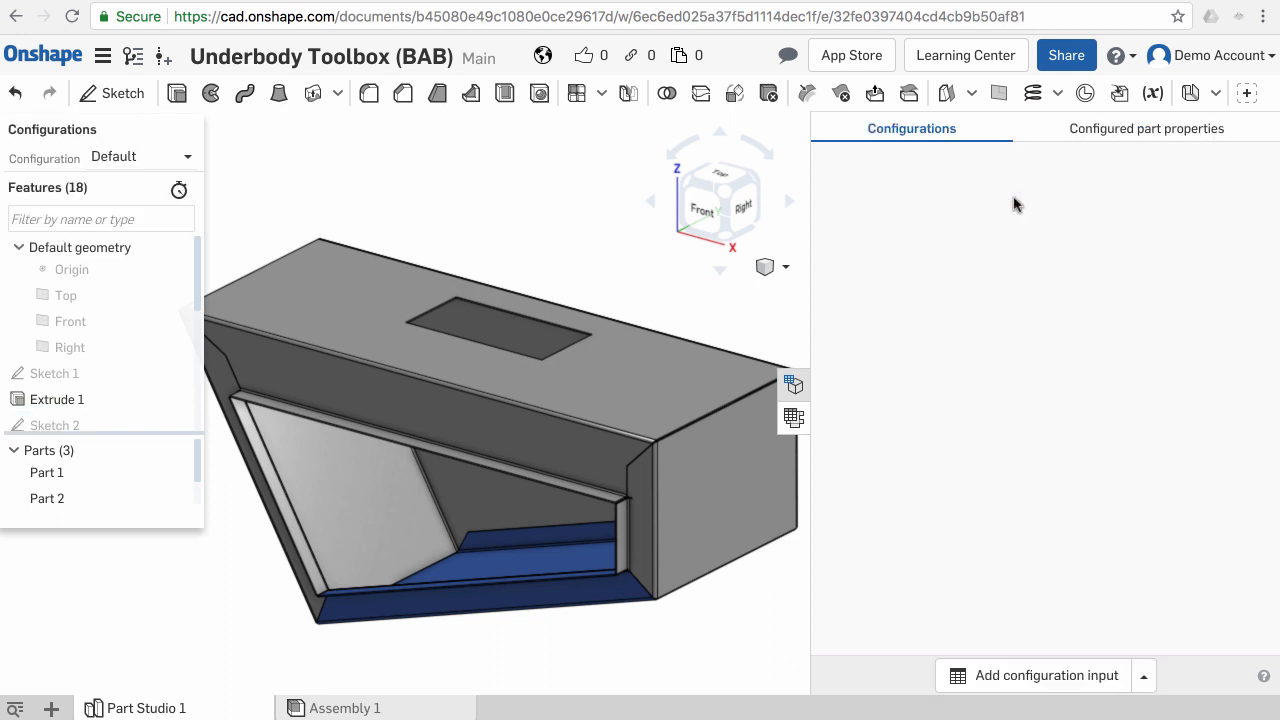
left_click(409, 665)
left_click(381, 710)
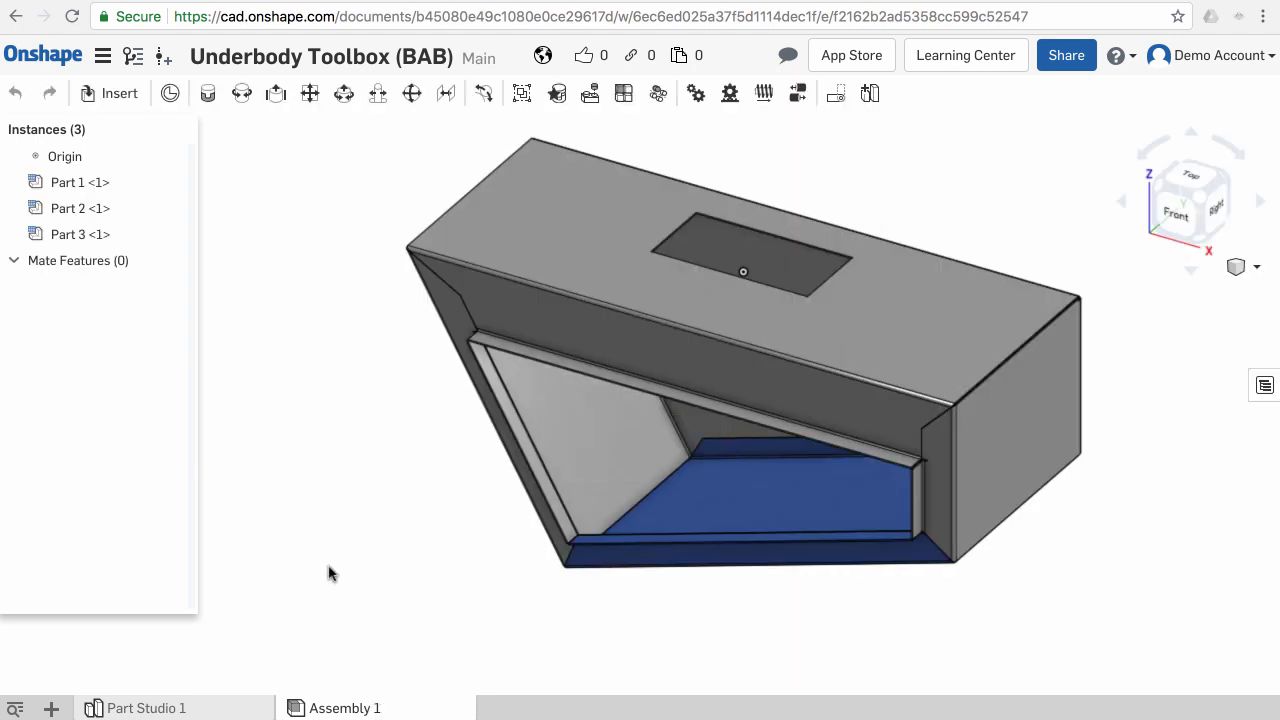
mouse_move(50, 186)
mouse_move(157, 187)
left_click(180, 707)
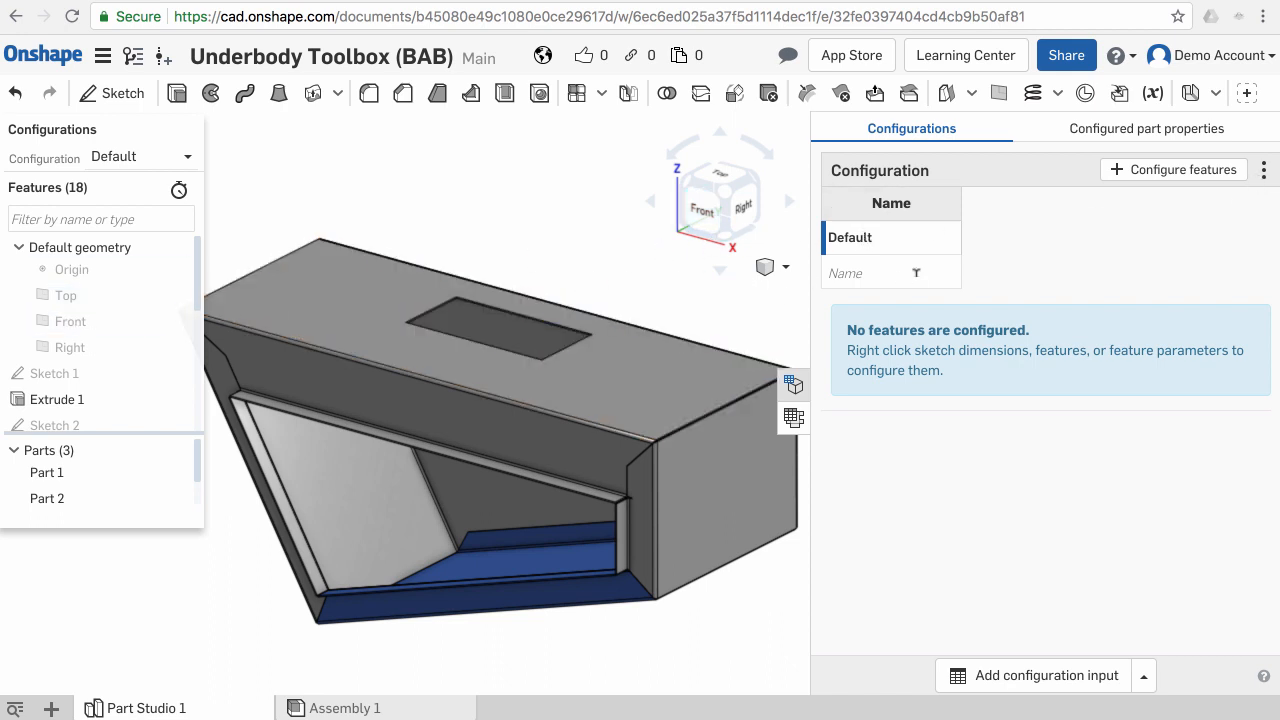
left_click(1262, 174)
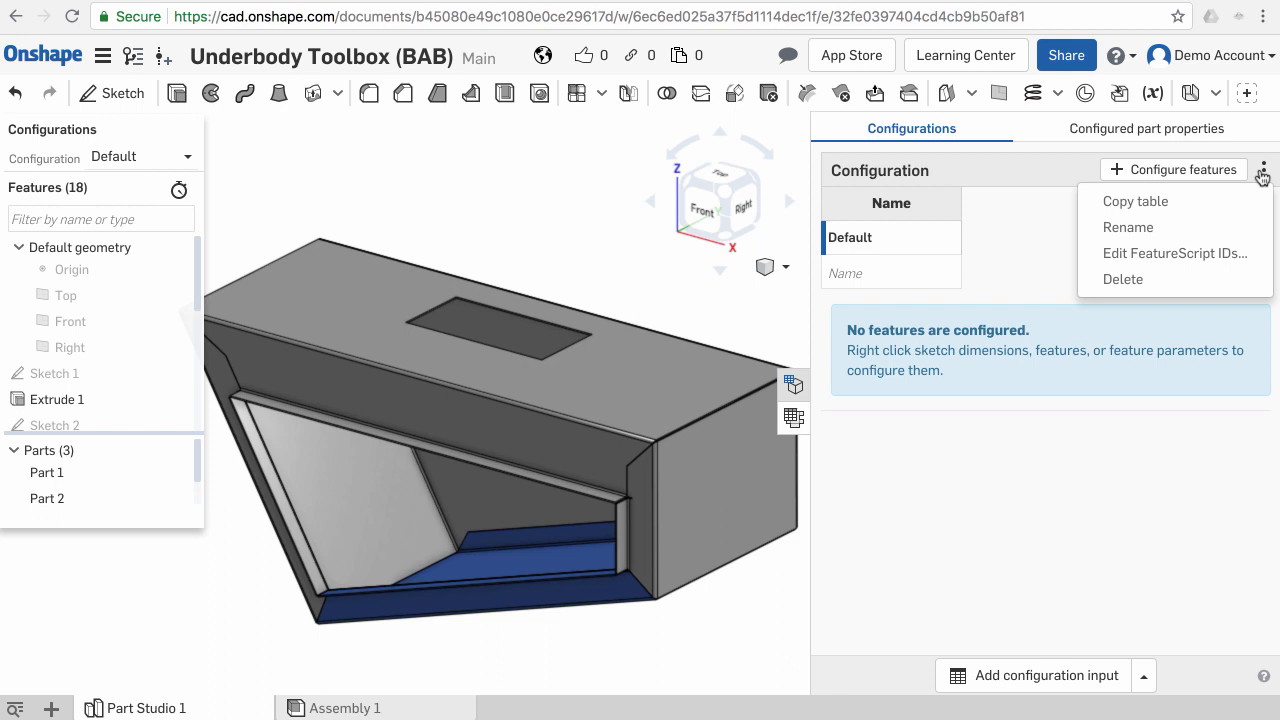
left_click(1143, 278)
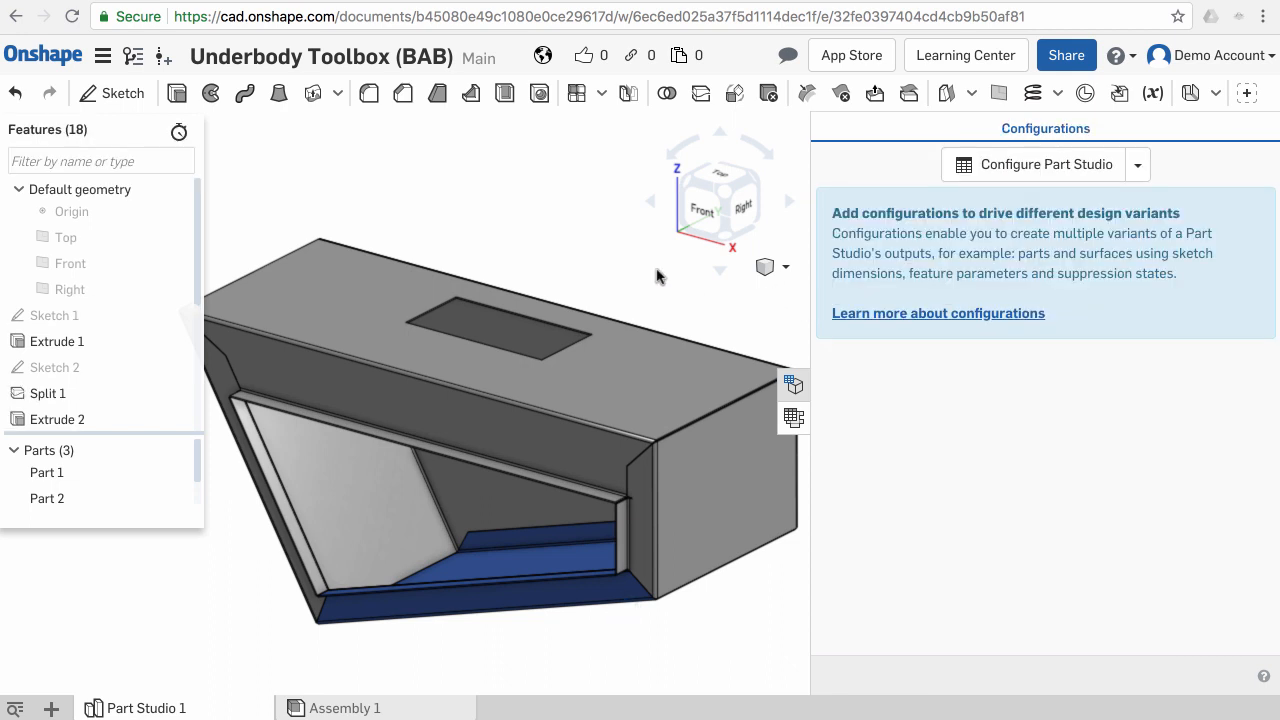
left_click(340, 708)
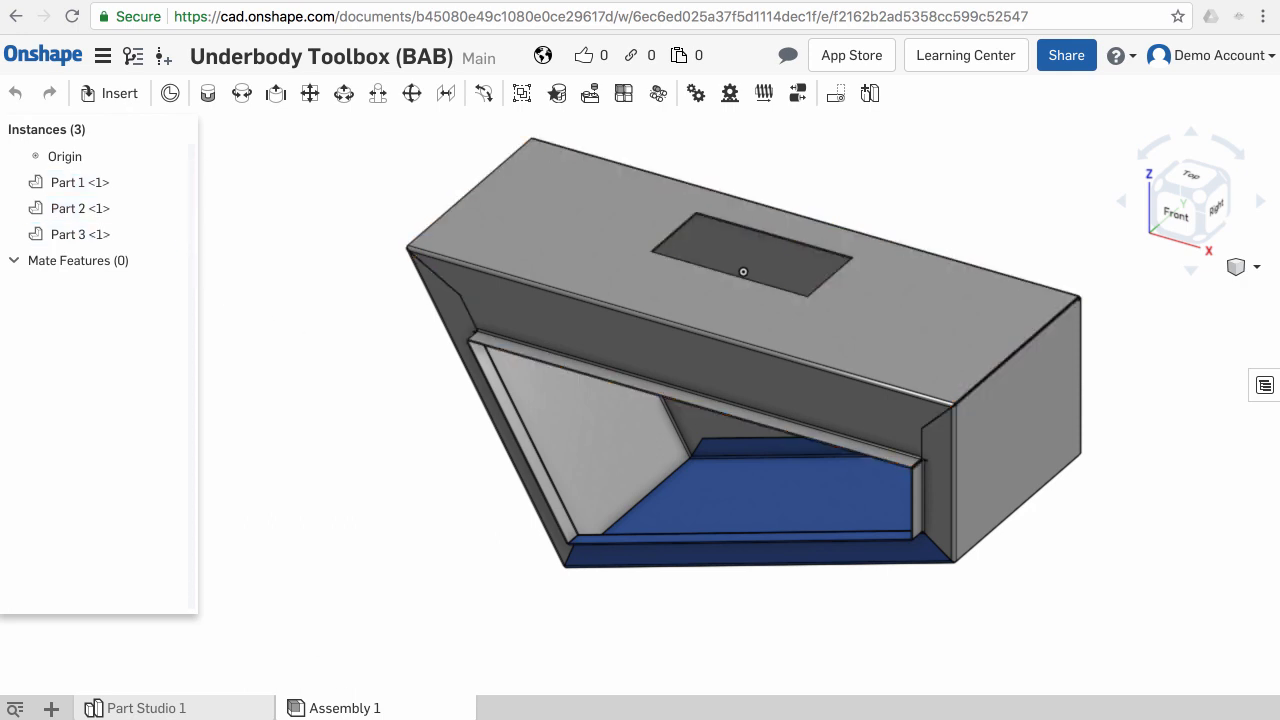
left_click(200, 708)
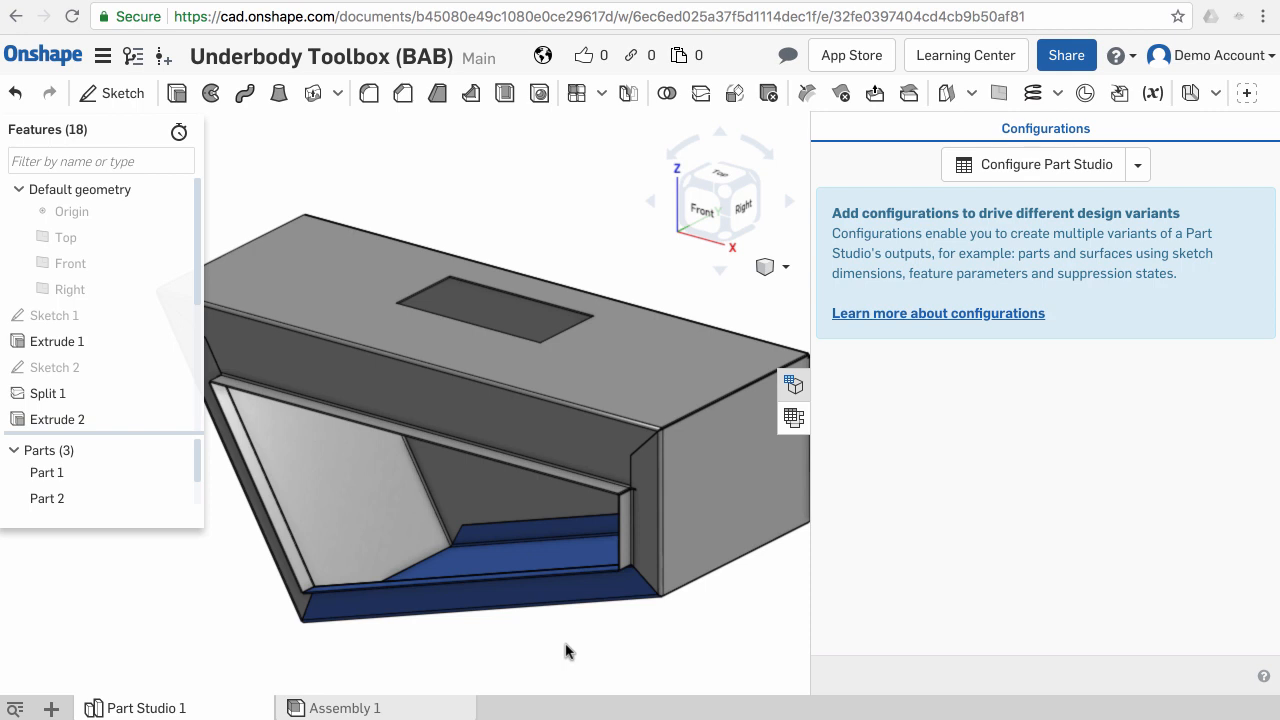
- Add a List configuration input to the Part Studio
scroll(565, 652, "down", 3)
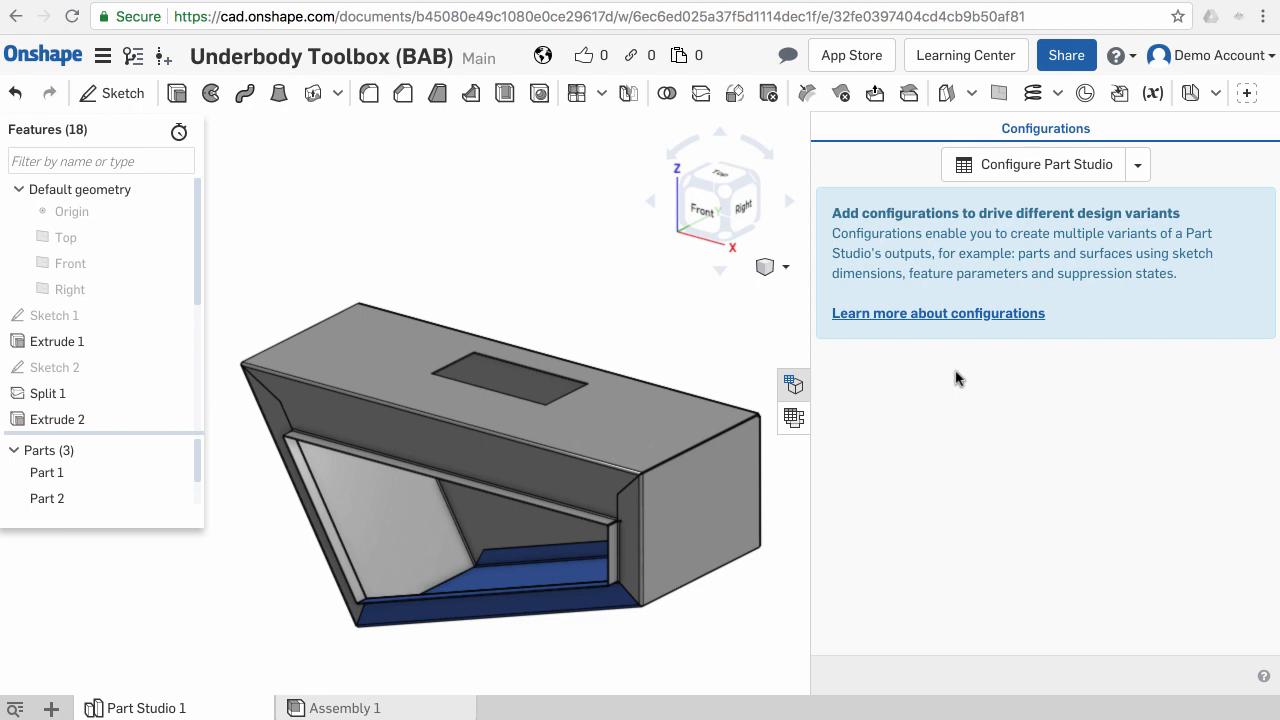
left_click(1140, 166)
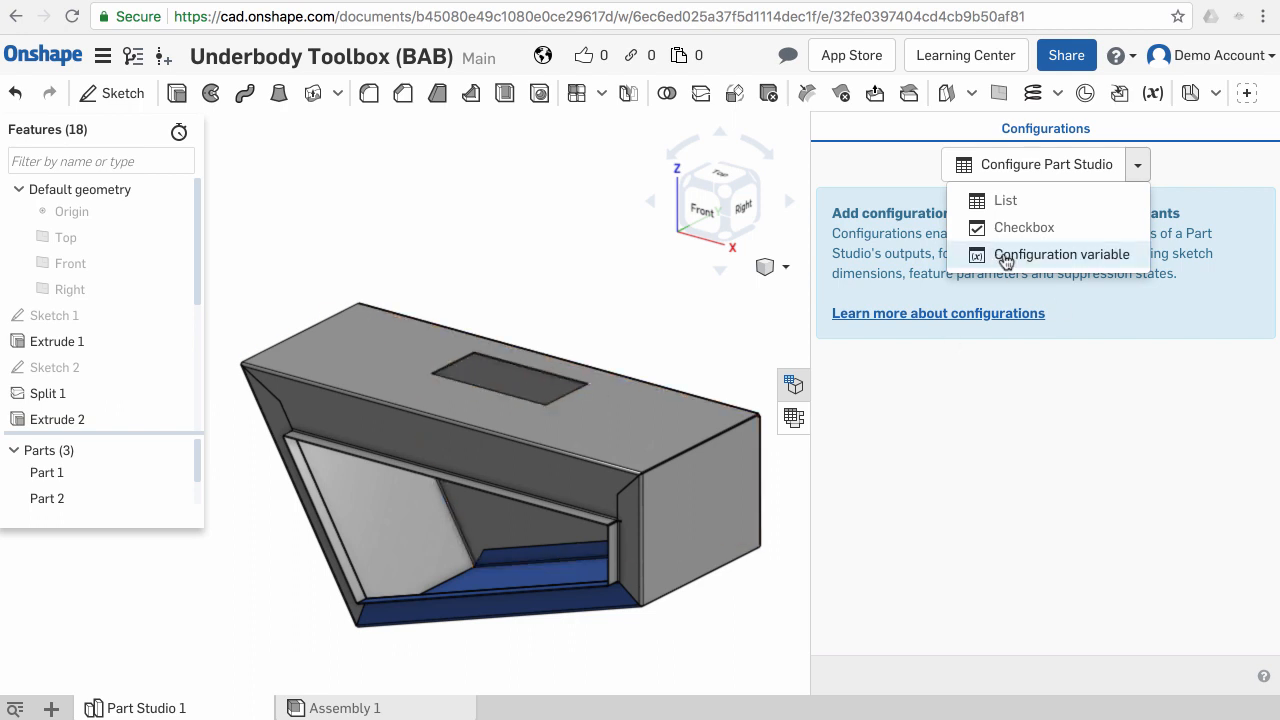
left_click(1005, 201)
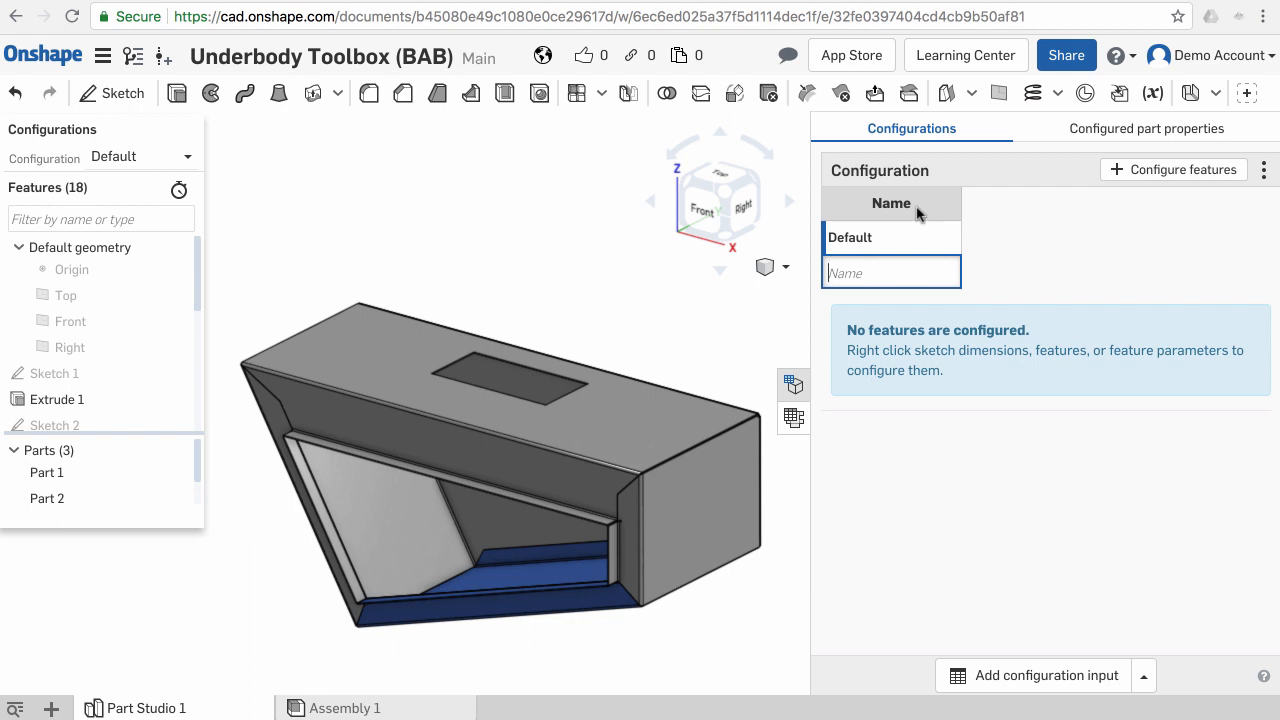
- Configure Sketch 1's 700 mm length and its 350 mm and 200 mm dimensions in the configuration table
left_click(1122, 172)
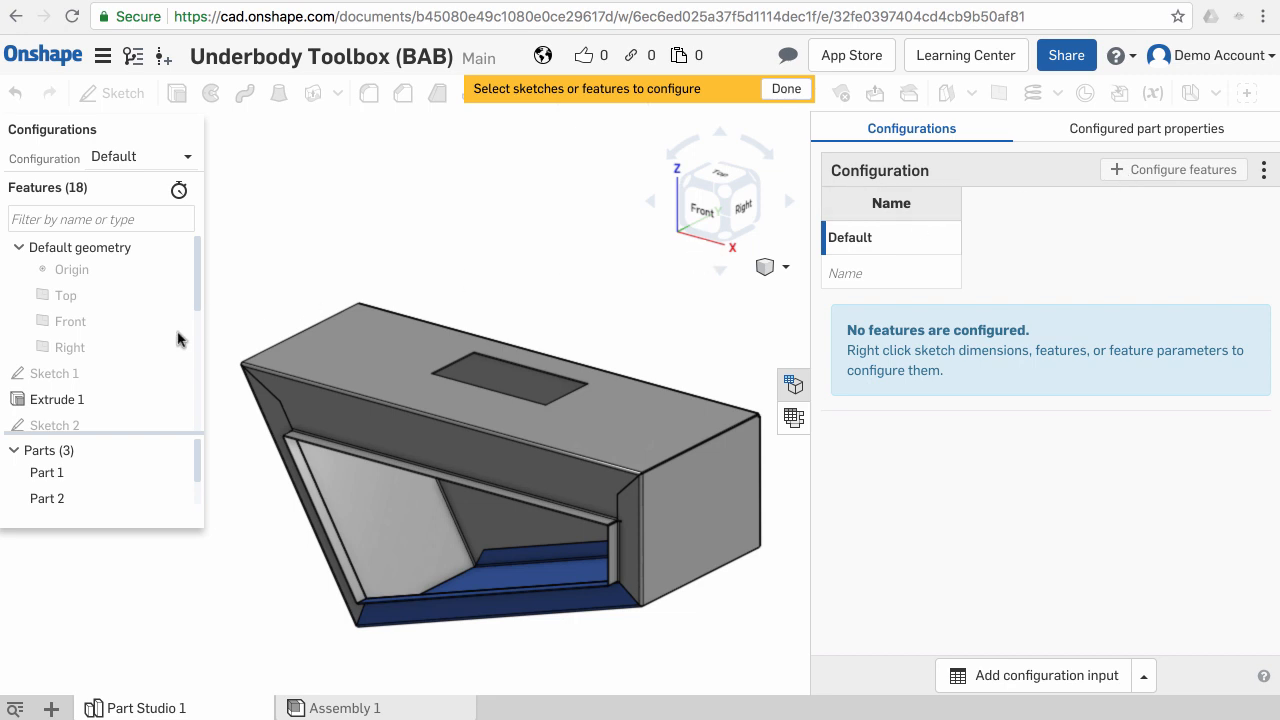
left_click(122, 376)
scroll(415, 344, "down", 3)
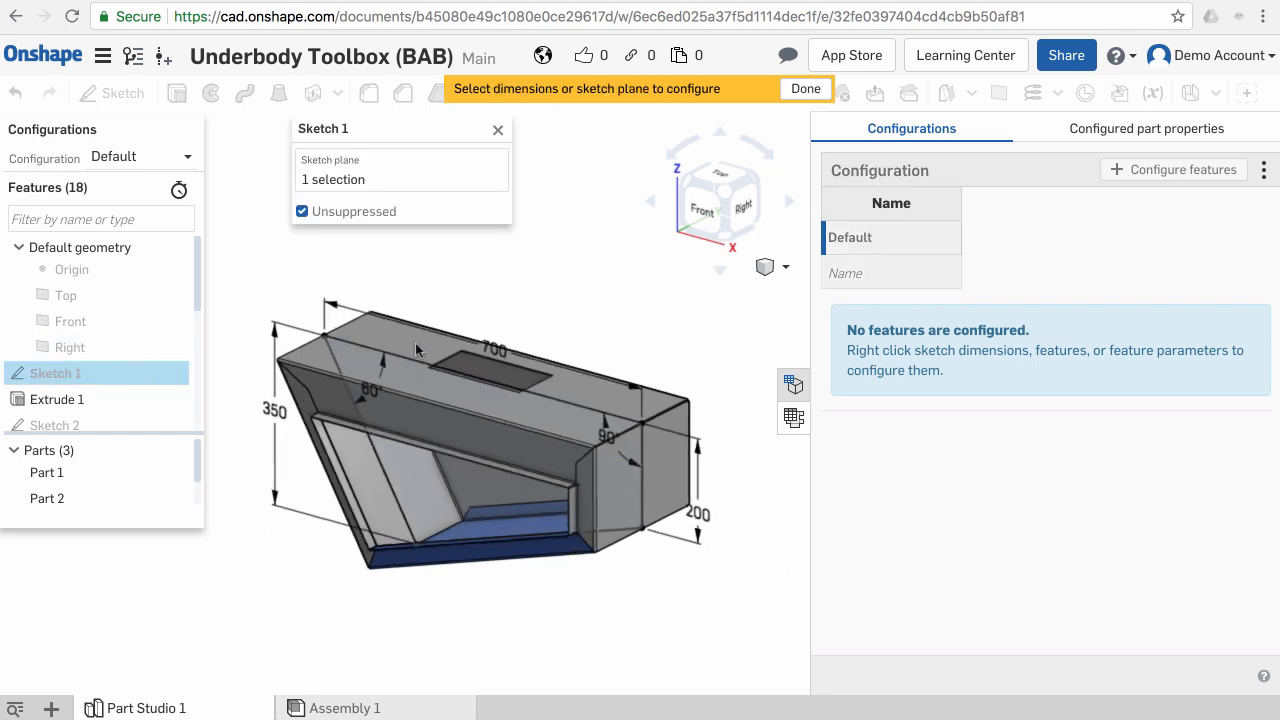
left_click(492, 350)
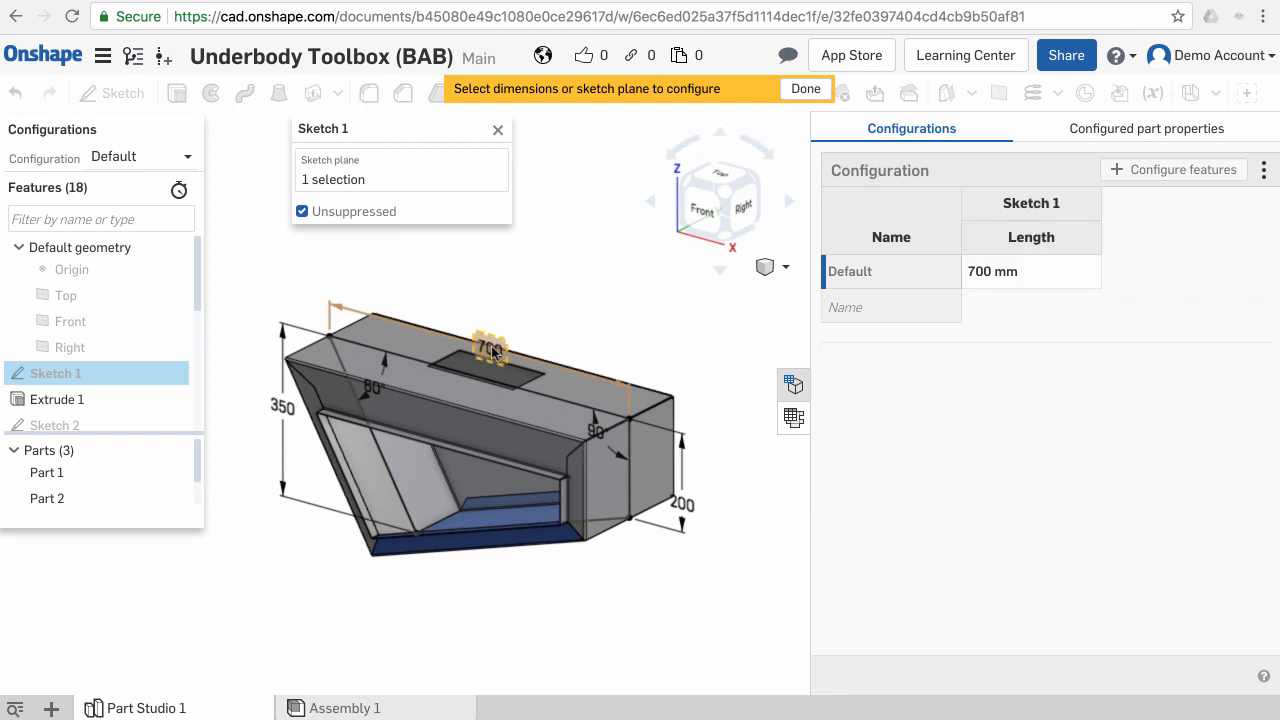
left_click(285, 408)
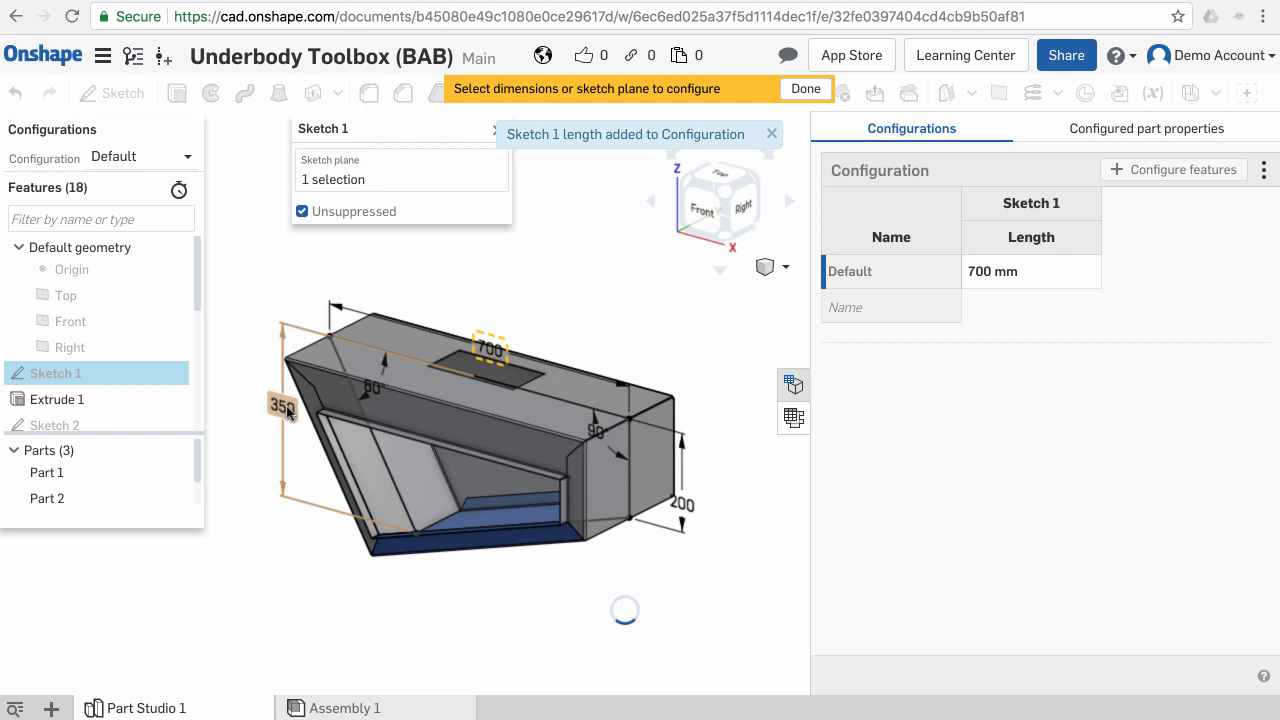
left_click(697, 515)
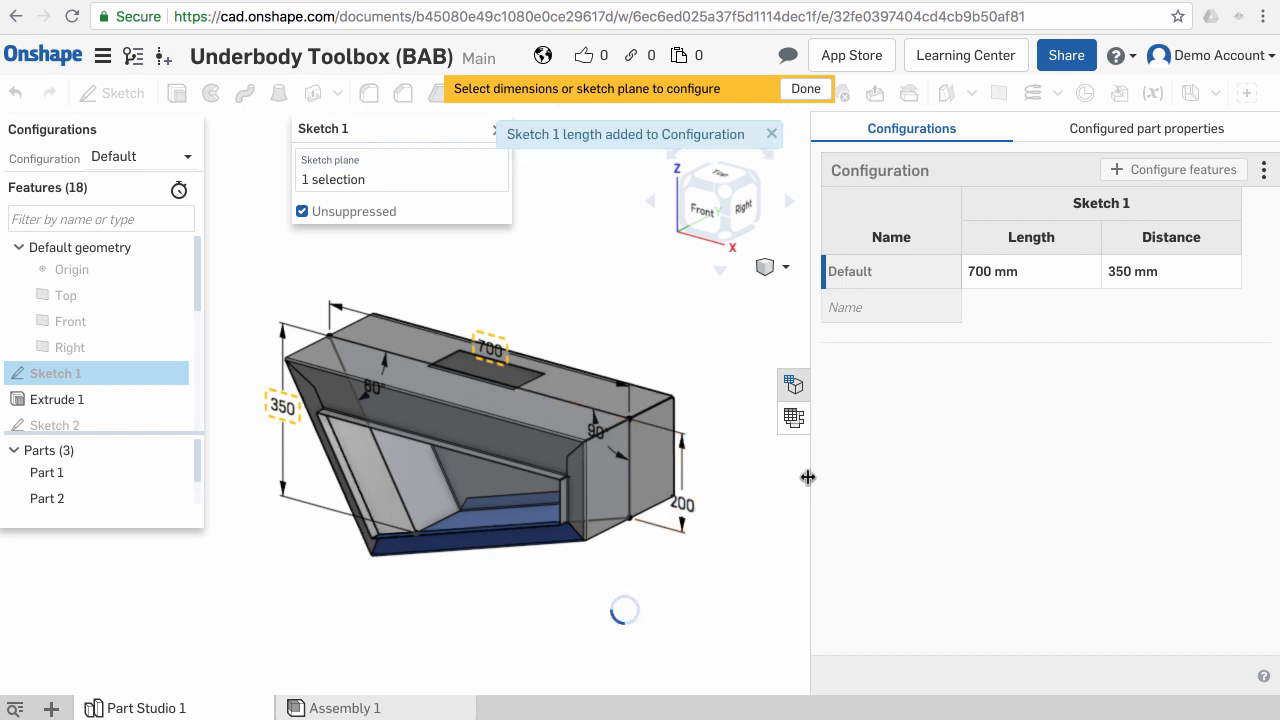
- Rename the Default configuration to Small
left_click_drag(808, 477, 750, 480)
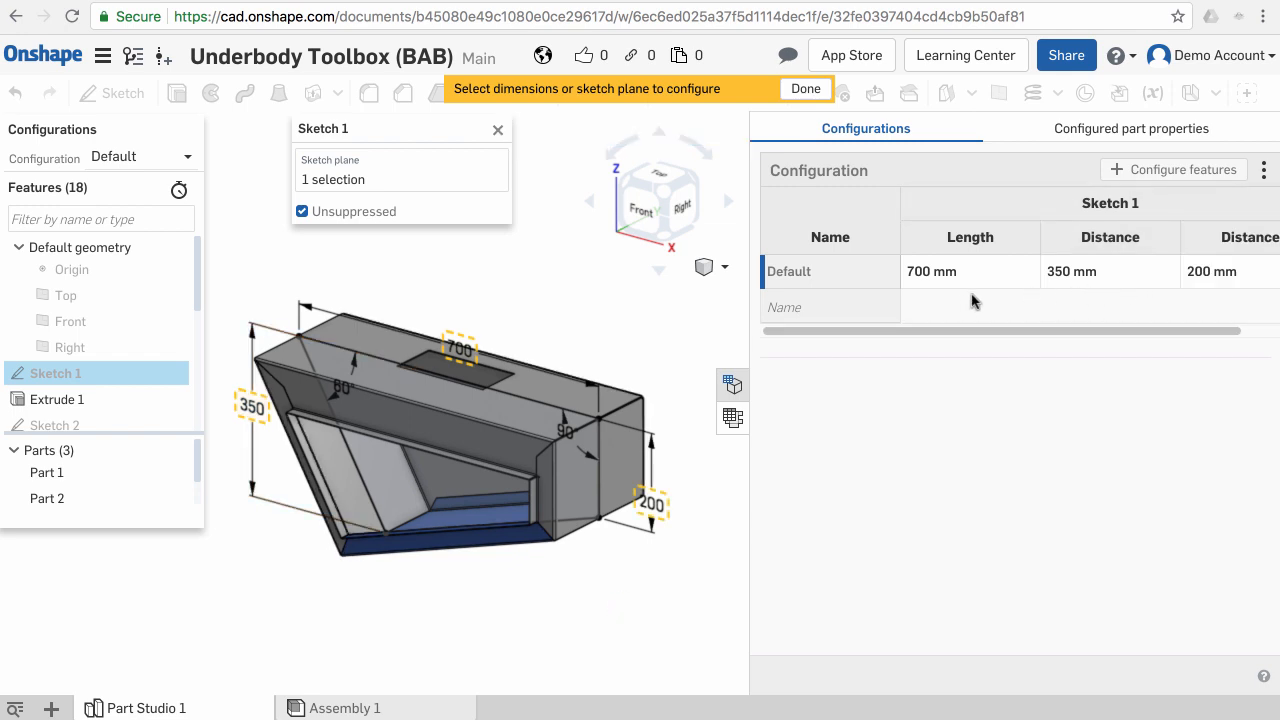
left_click(830, 279)
double_click(831, 272)
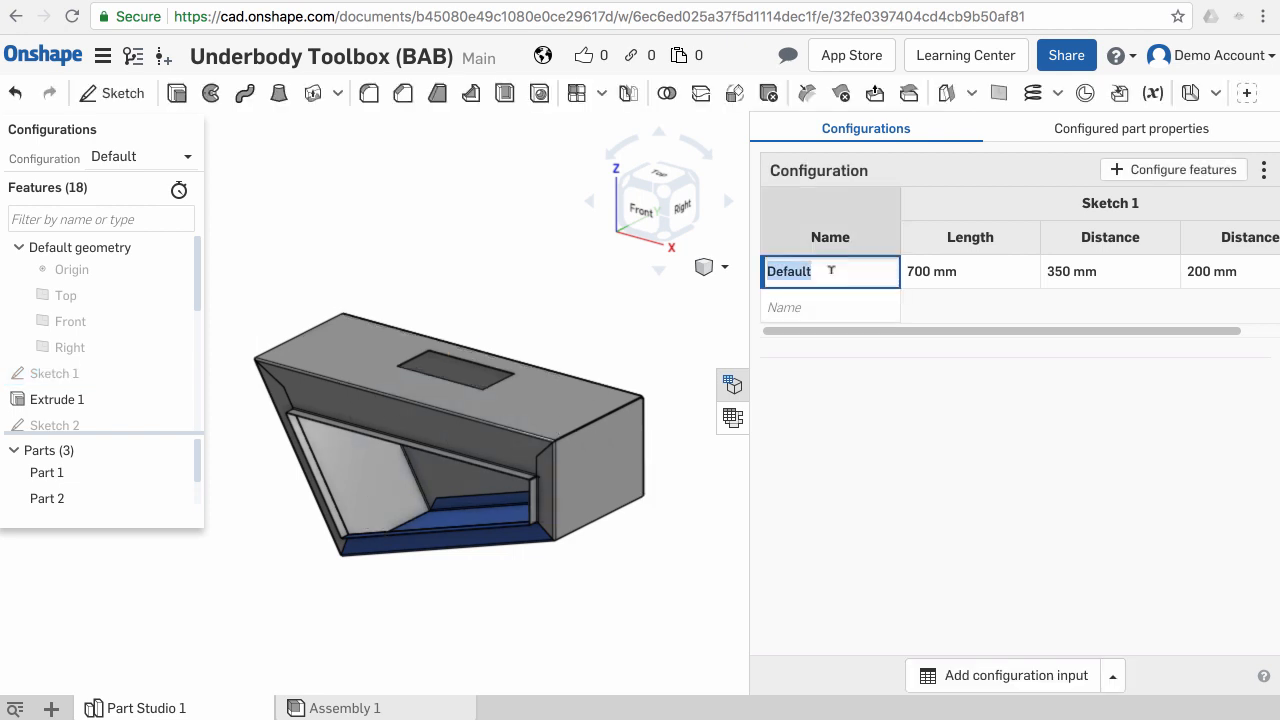
type("Small")
- Add Medium and Large rows to the configuration table
left_click(805, 296)
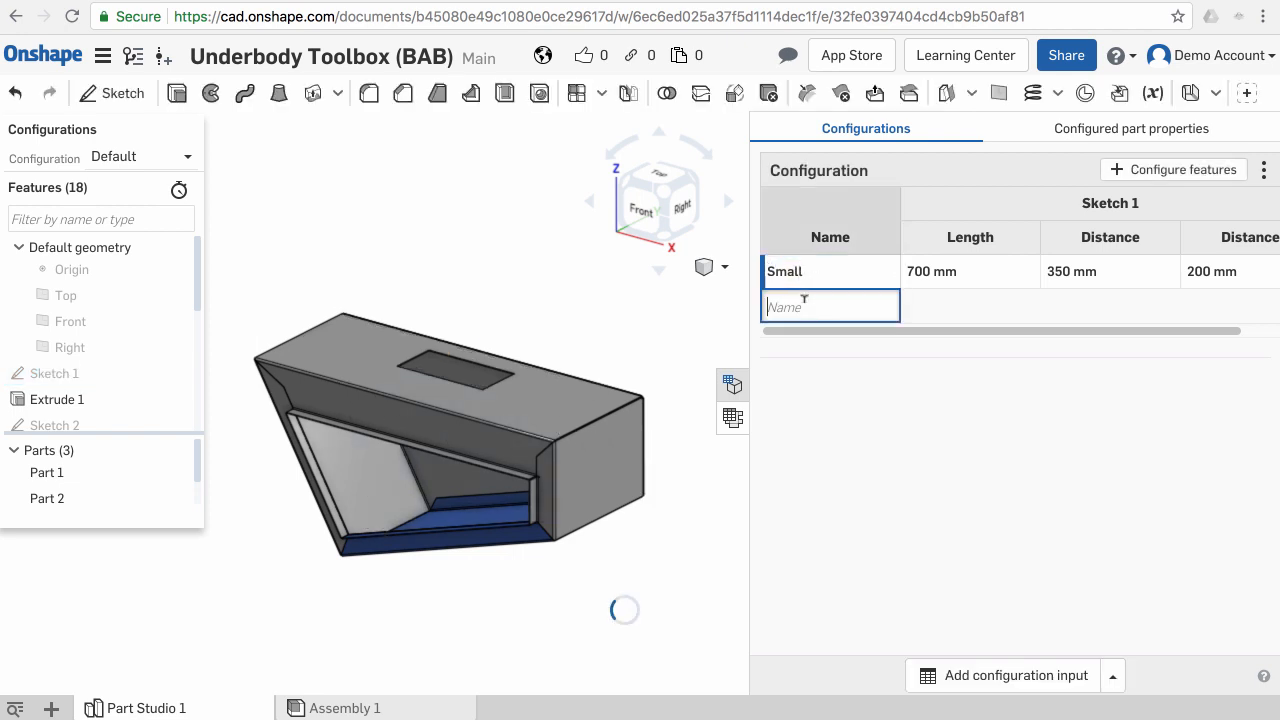
type("Medi")
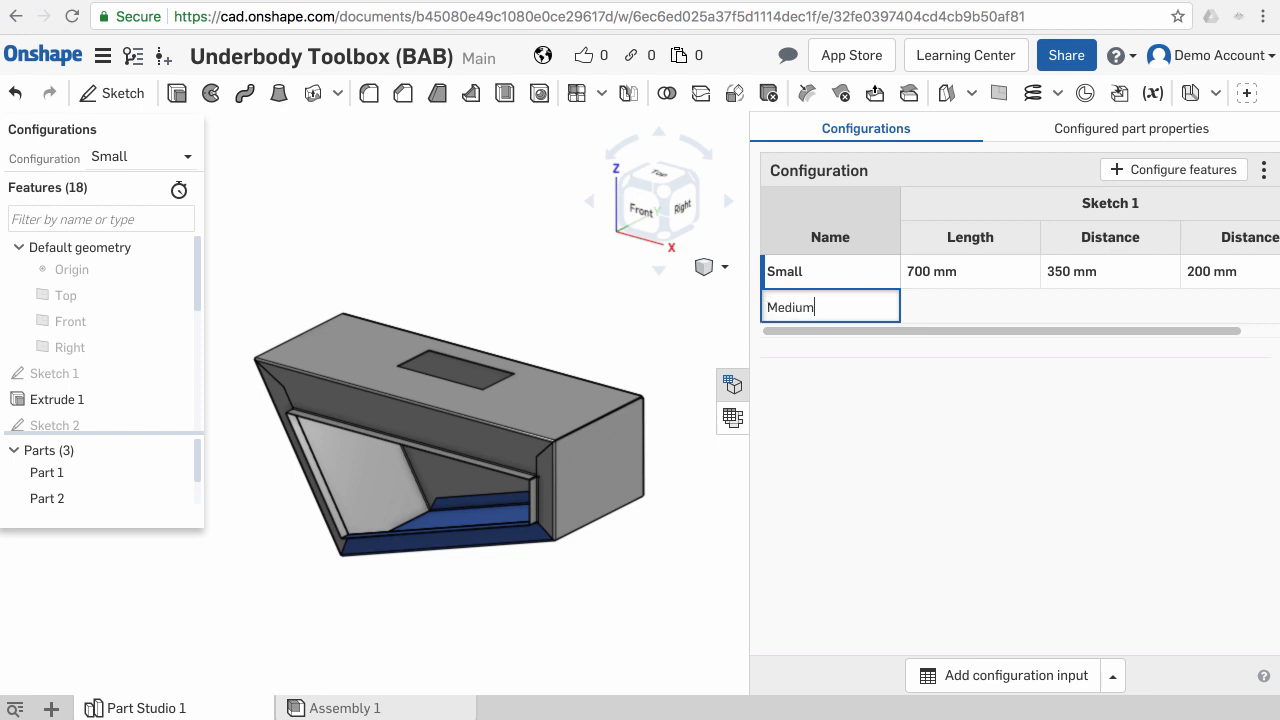
type("um")
key("Return")
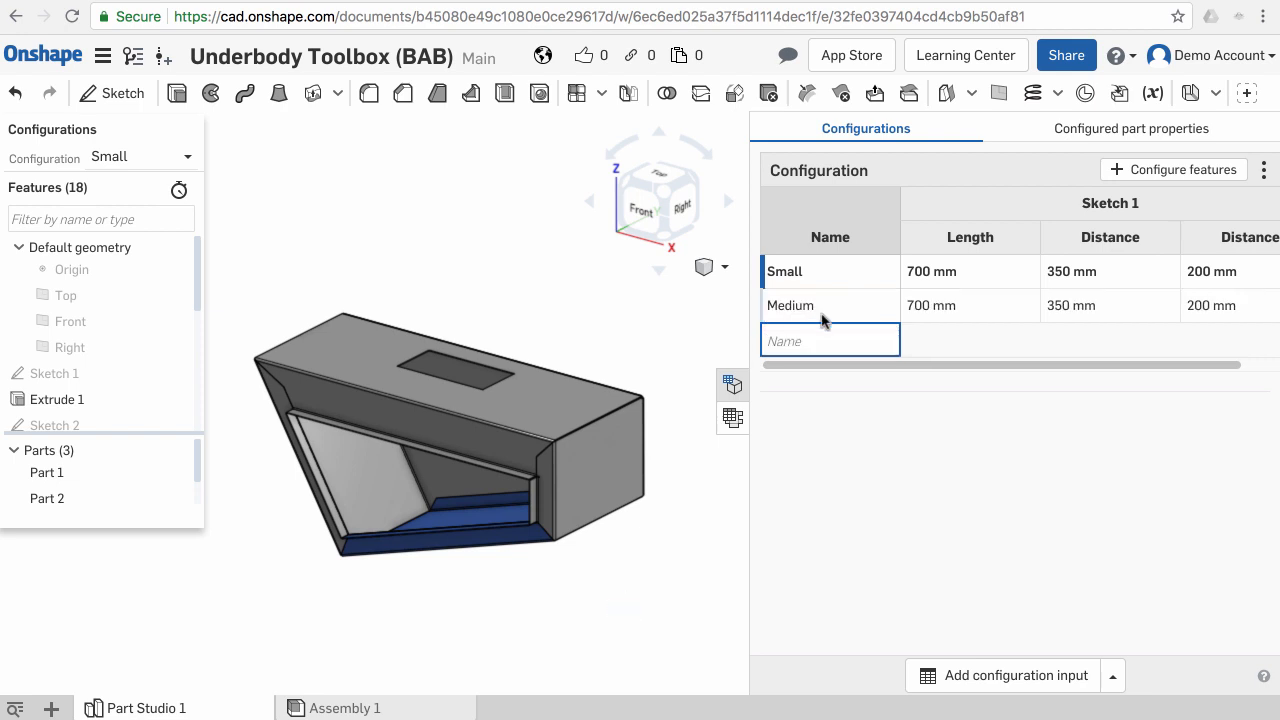
type("Large")
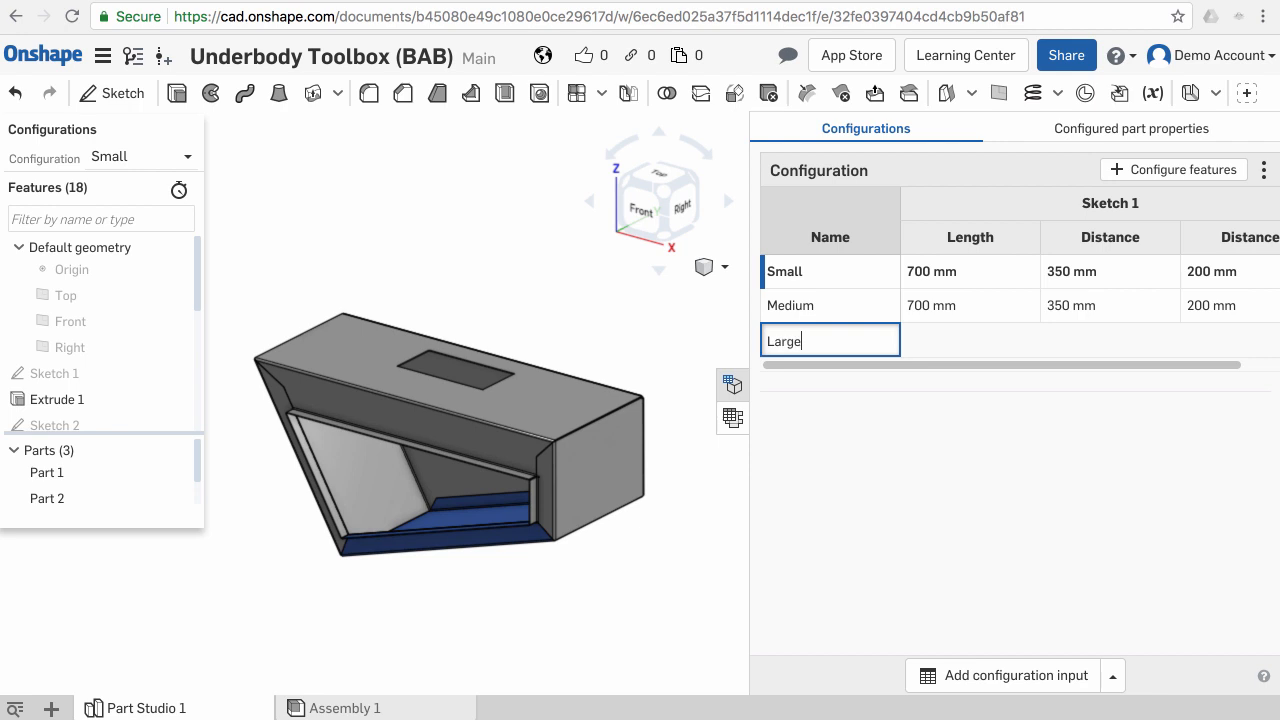
key("Return")
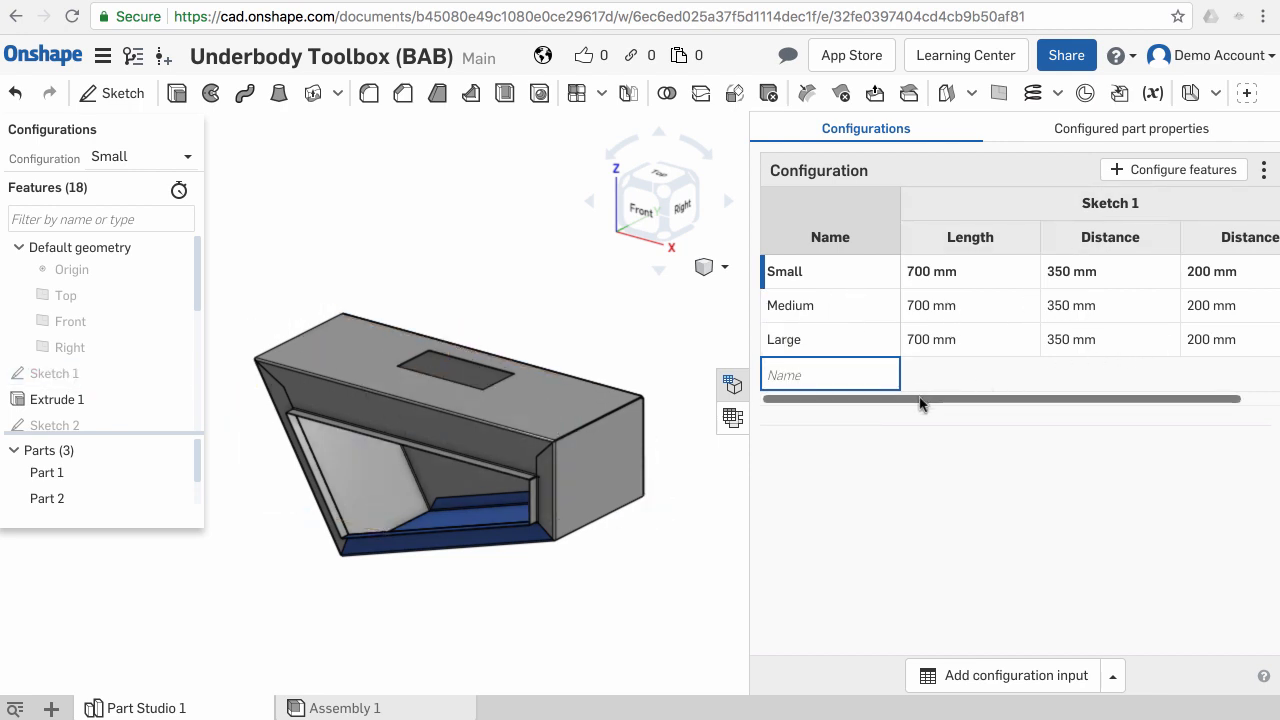
- Open Extrude 1 for editing
left_click_drag(920, 401, 992, 401)
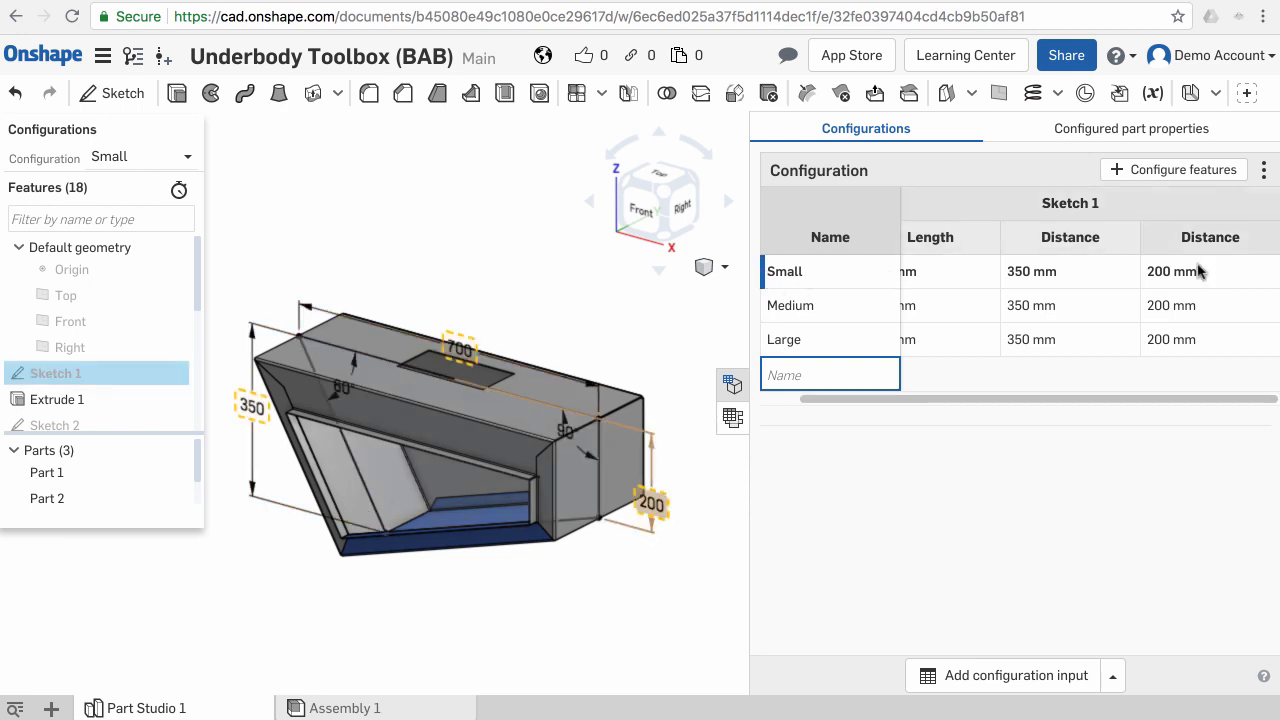
scroll(491, 531, "down", 2)
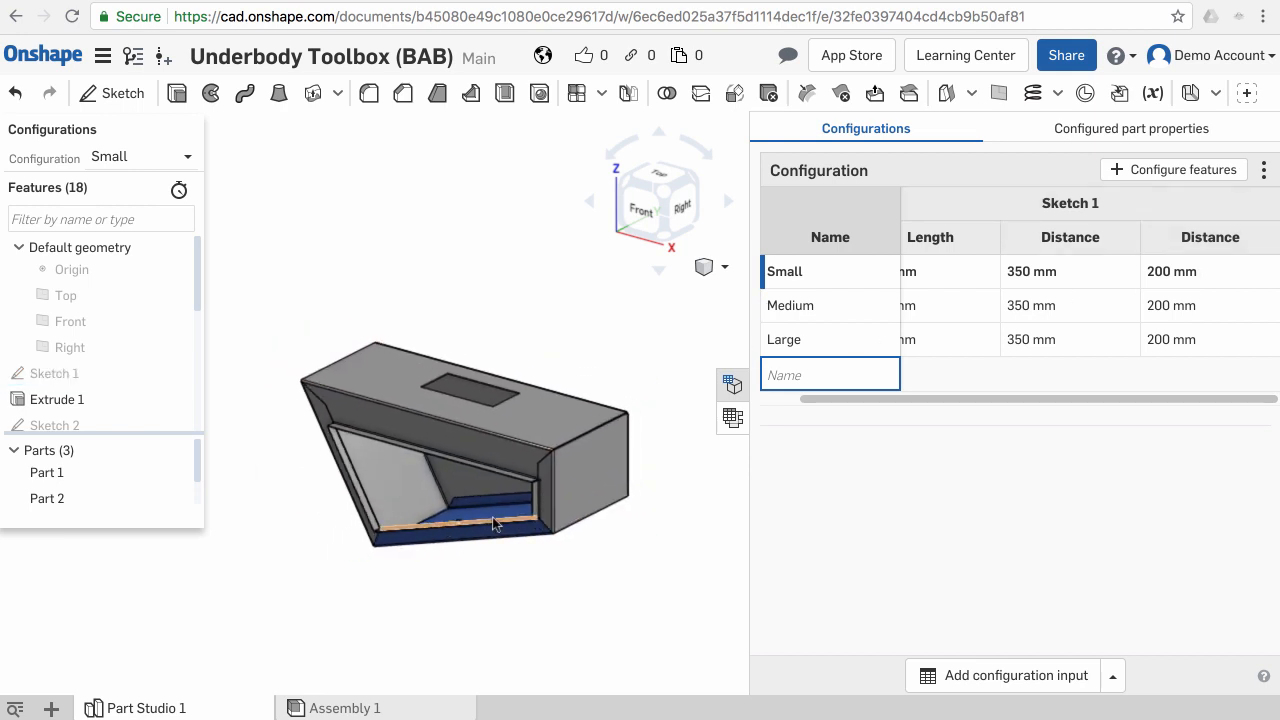
right_click_drag(486, 522, 474, 527)
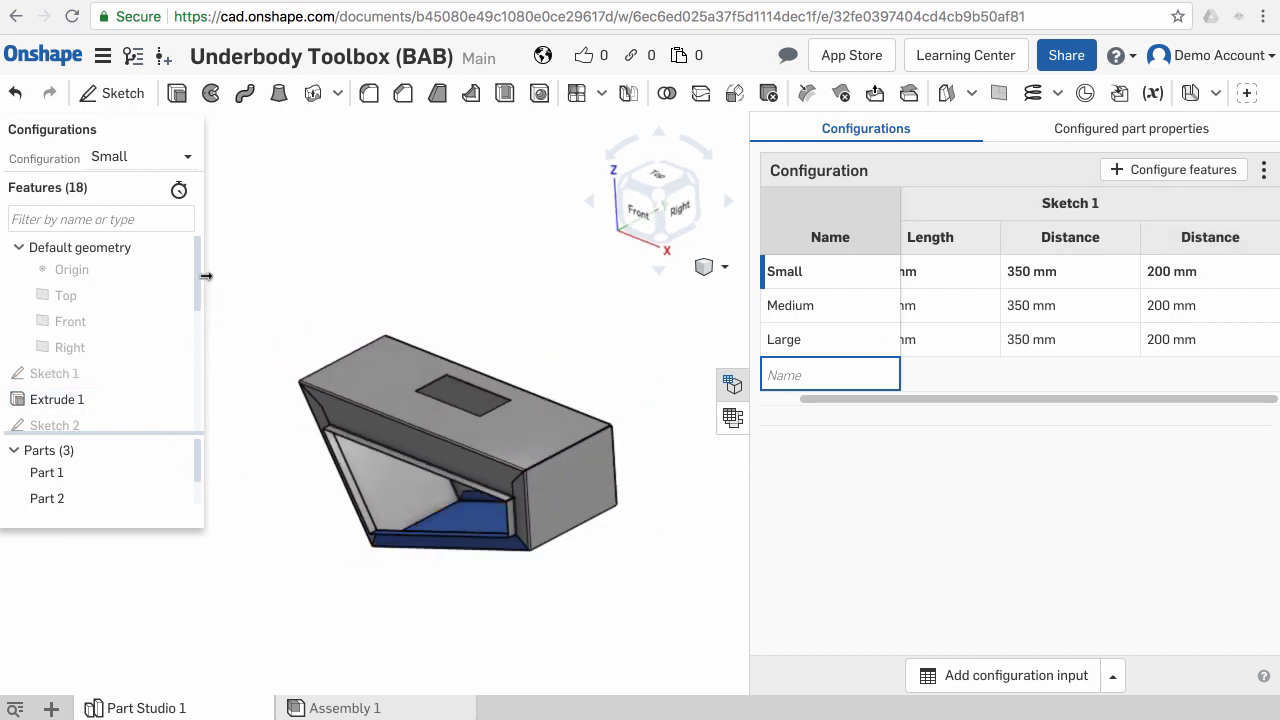
scroll(194, 279, "down", 1)
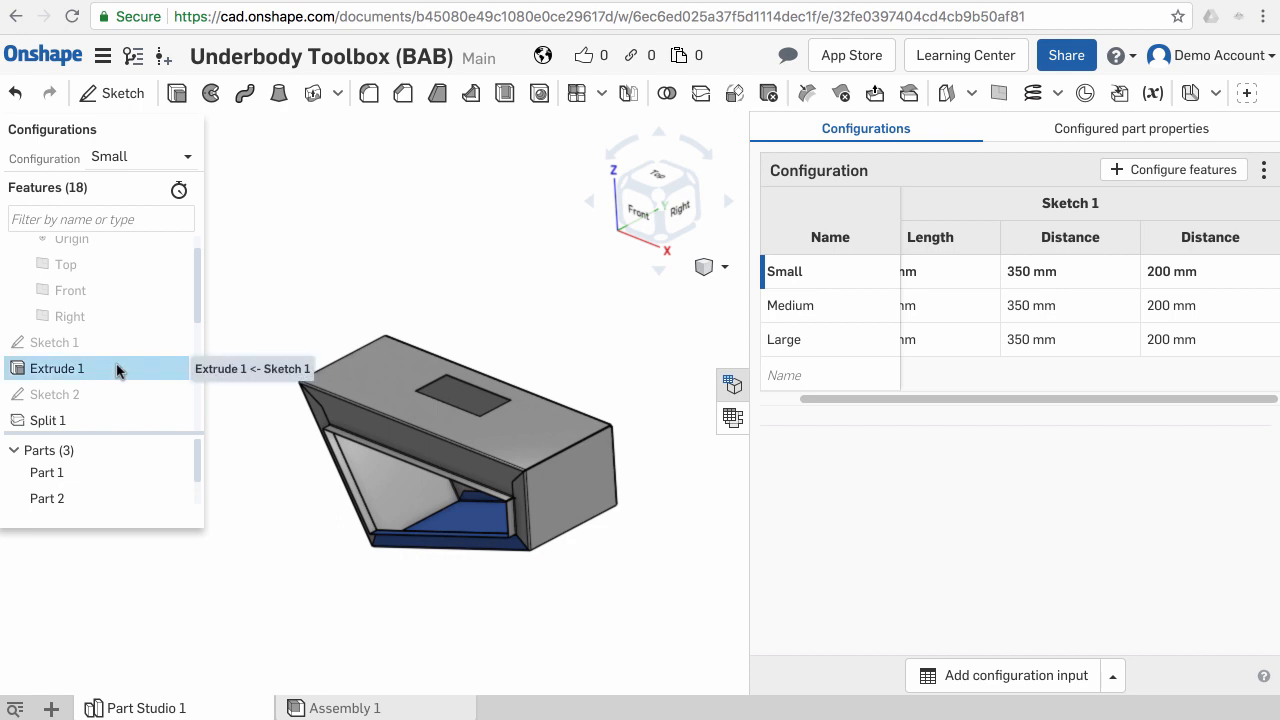
right_click(116, 371)
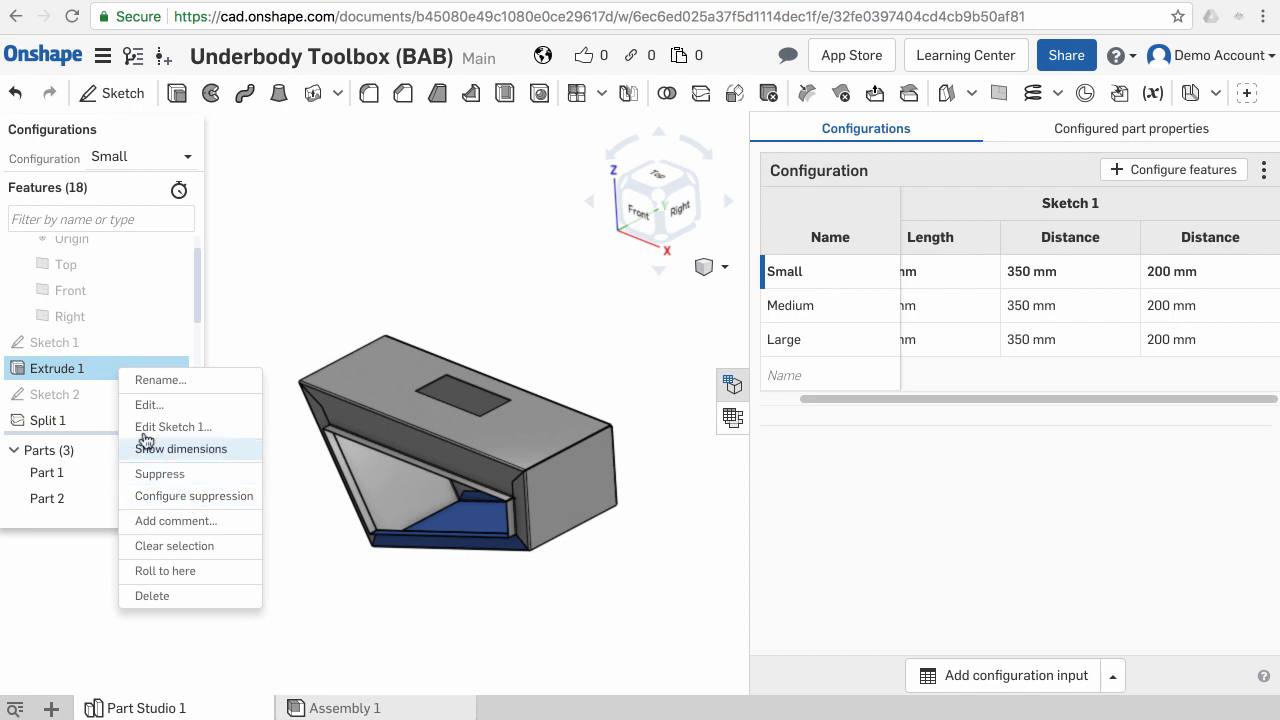
left_click(281, 341)
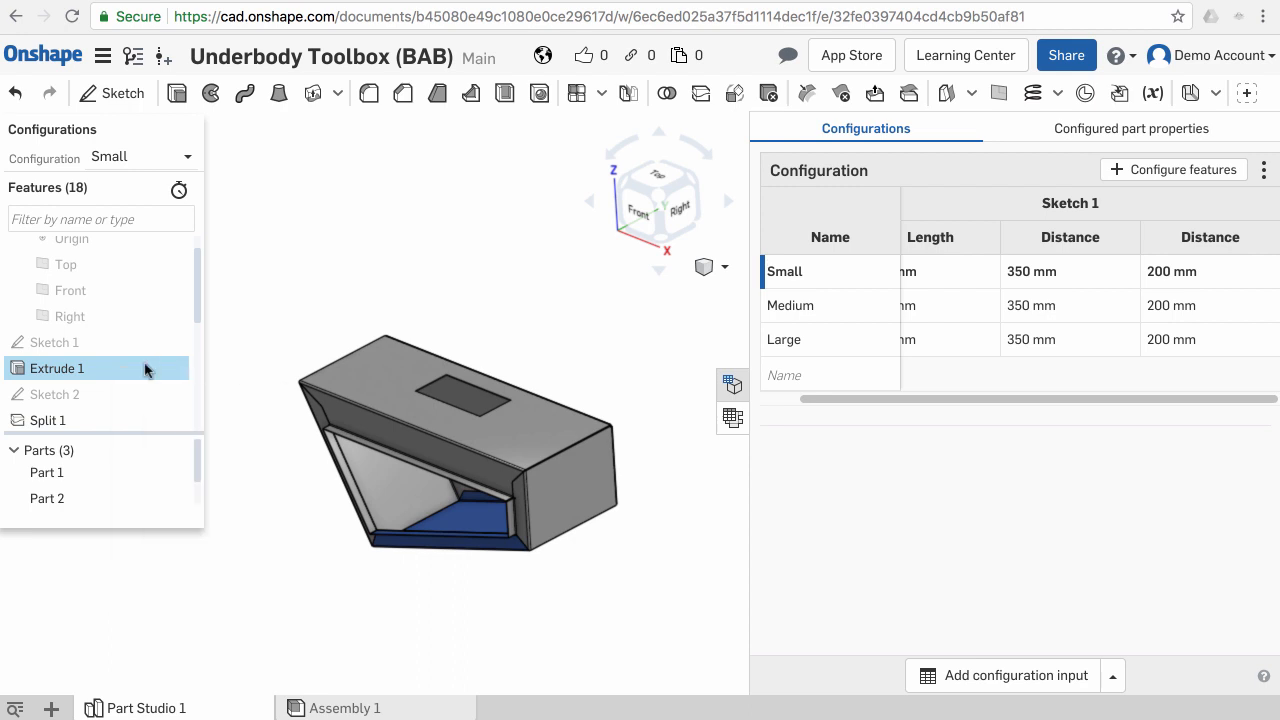
right_click(113, 372)
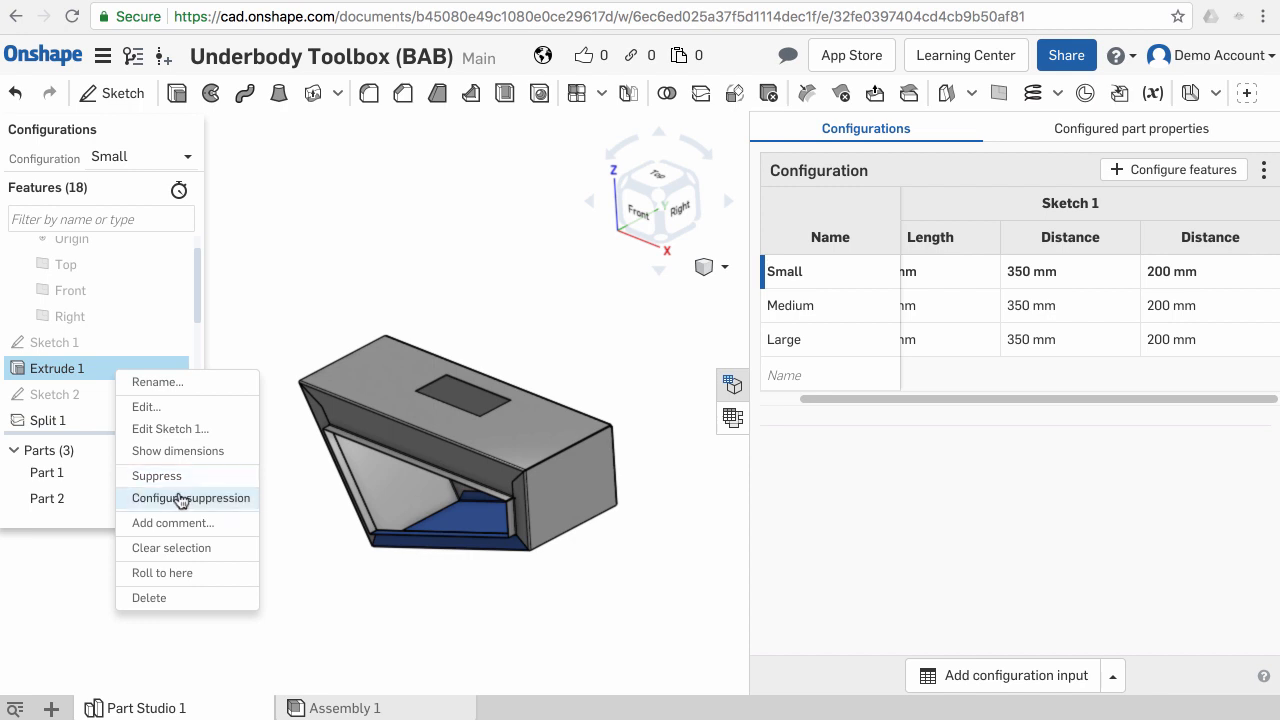
left_click(94, 372)
double_click(98, 376)
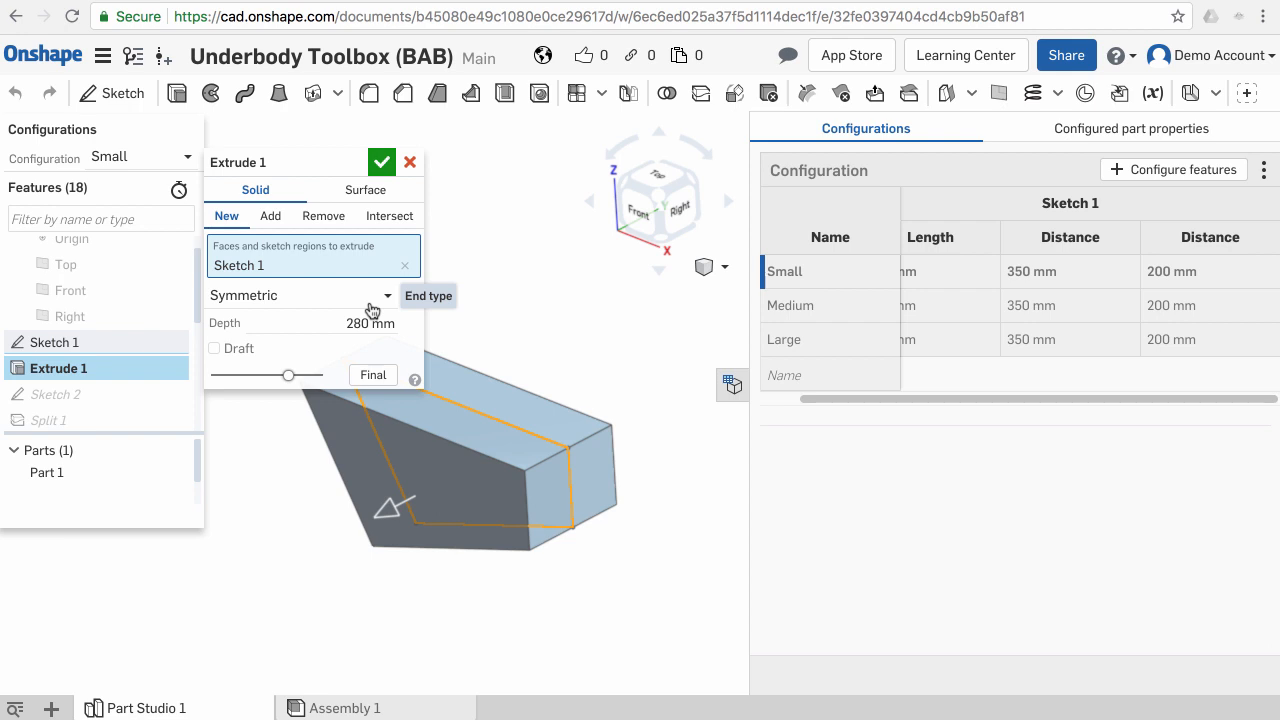
left_click(340, 300)
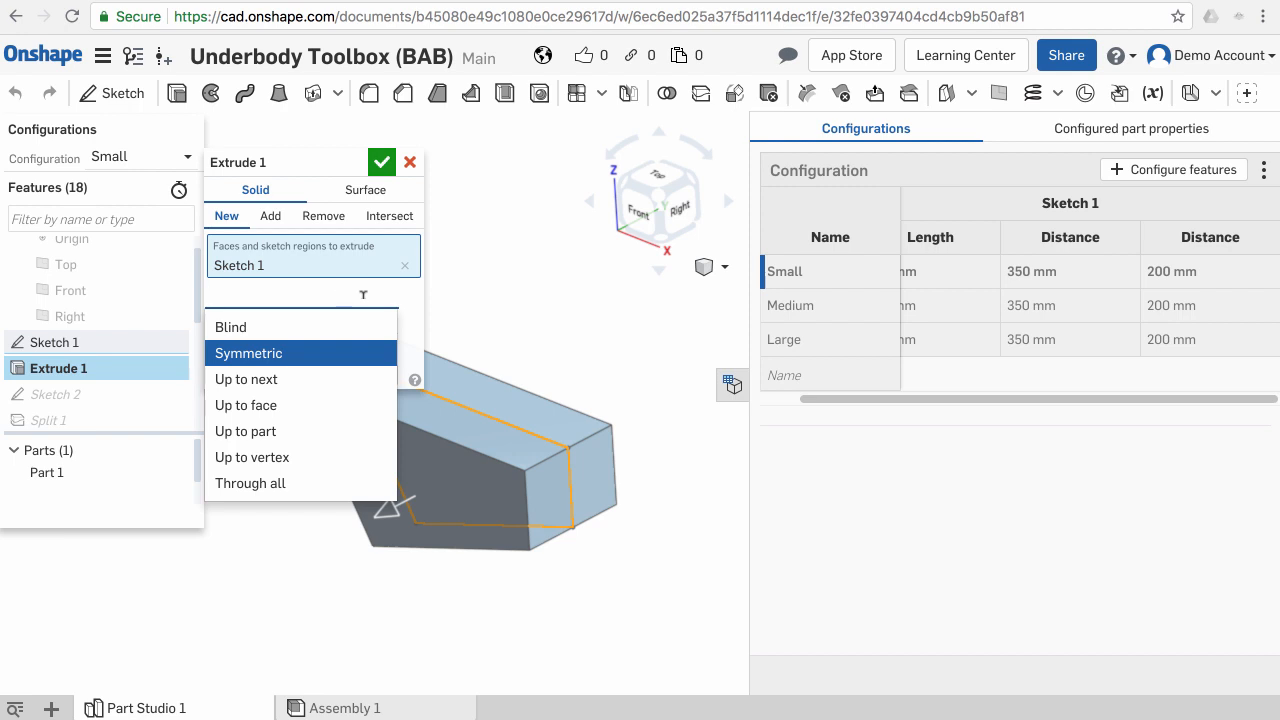
left_click(407, 307)
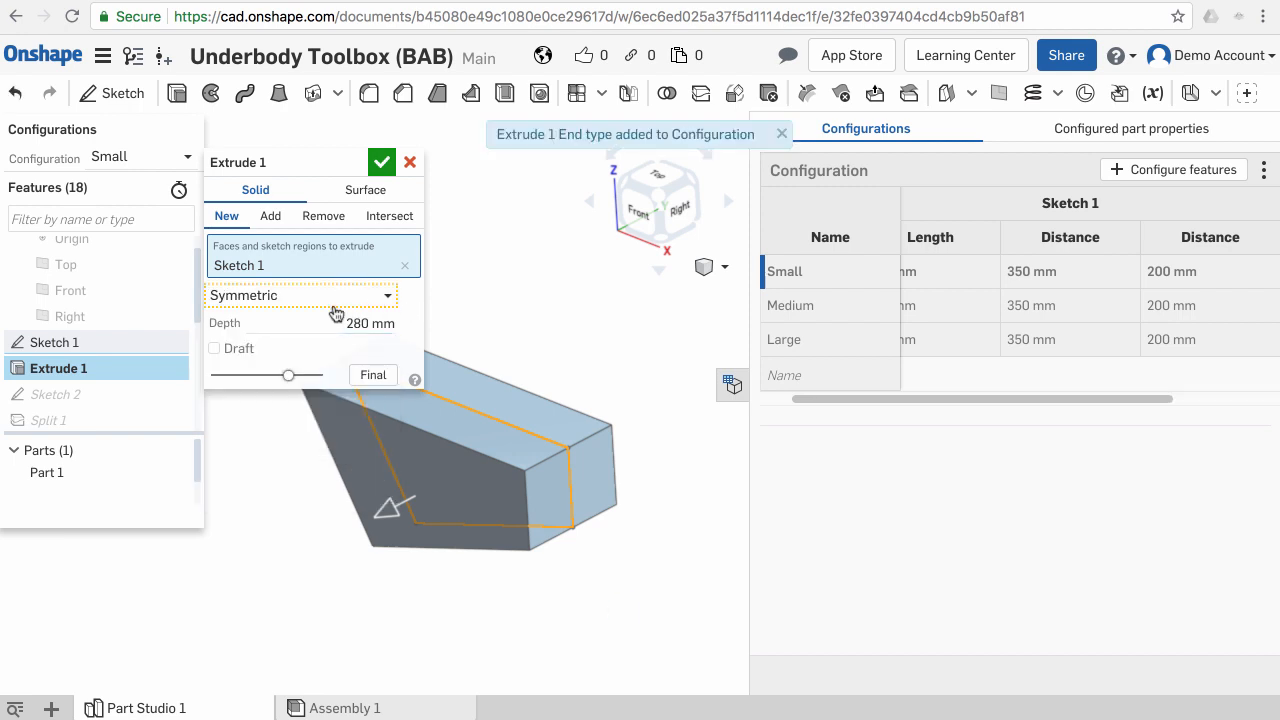
left_click_drag(937, 399, 1134, 406)
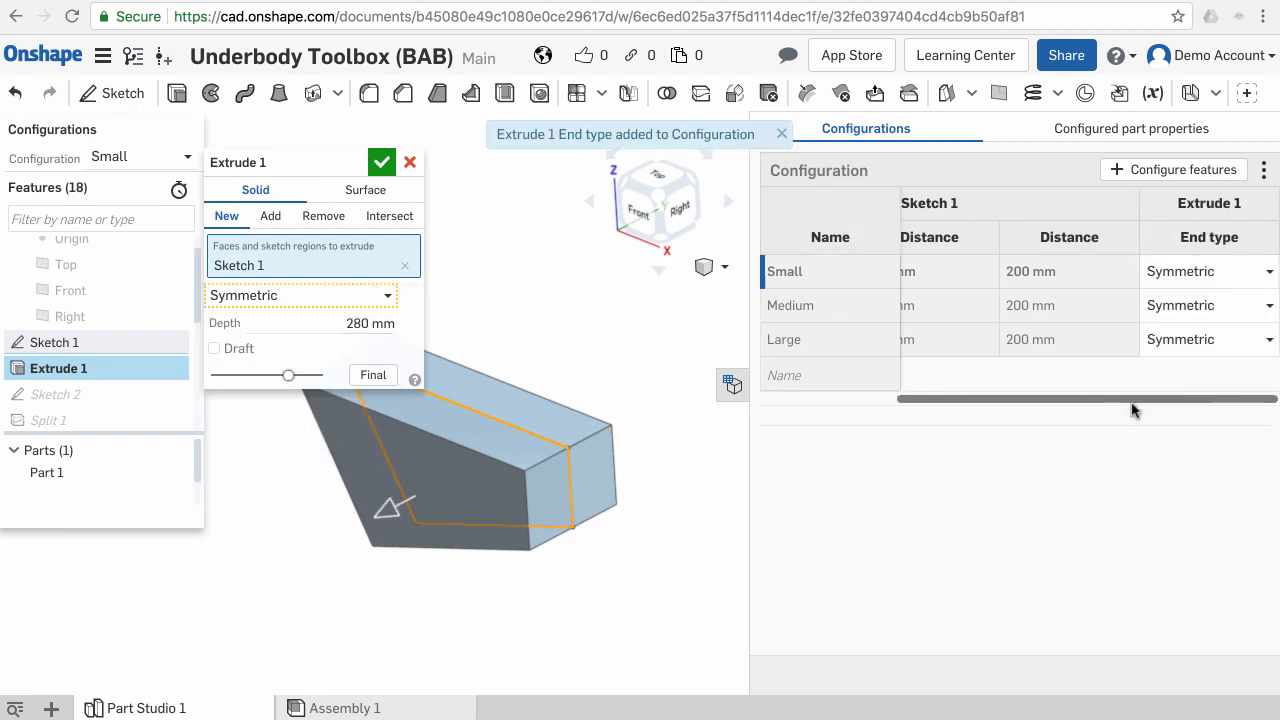
left_click(1270, 277)
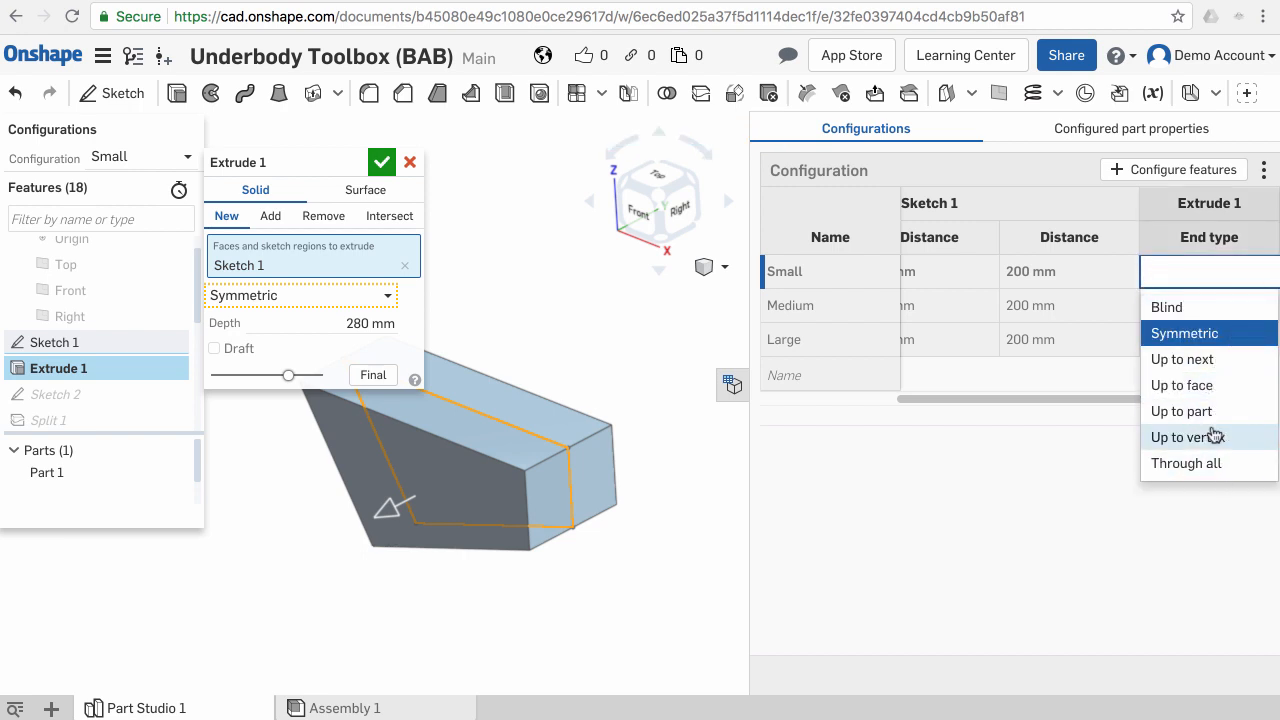
left_click(1055, 481)
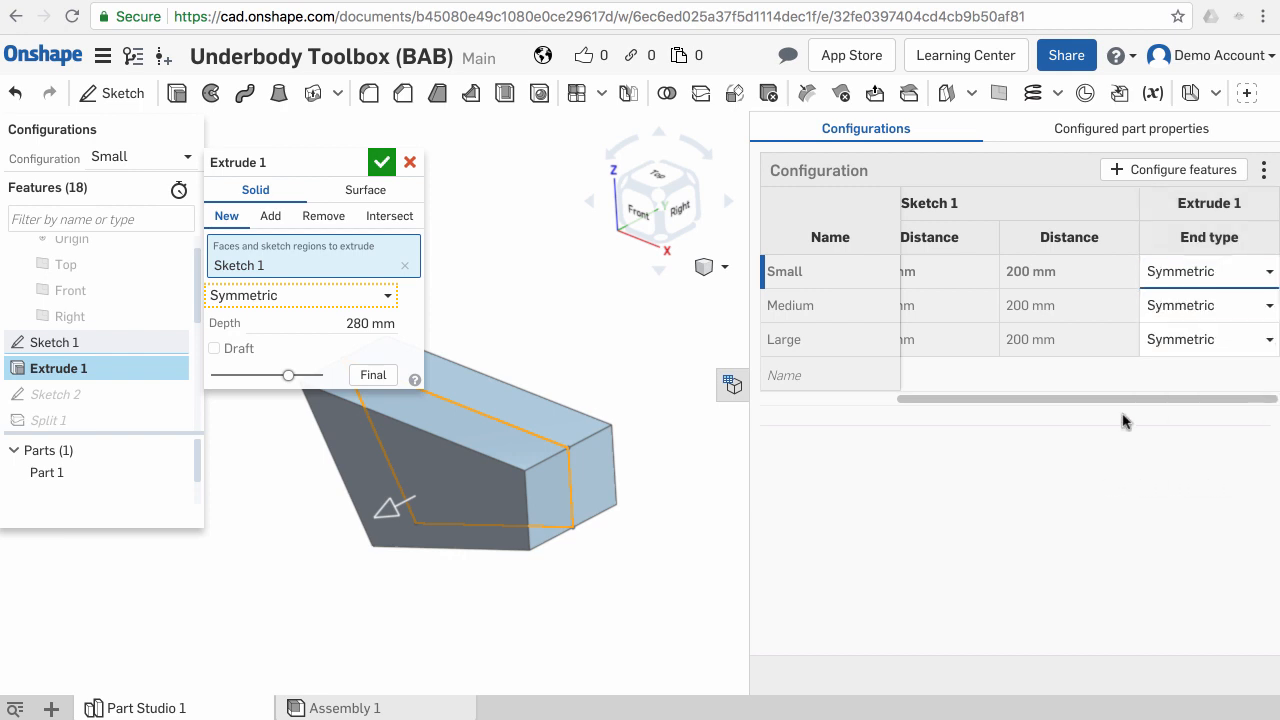
double_click(1223, 197)
left_click(1197, 273)
left_click(1050, 516)
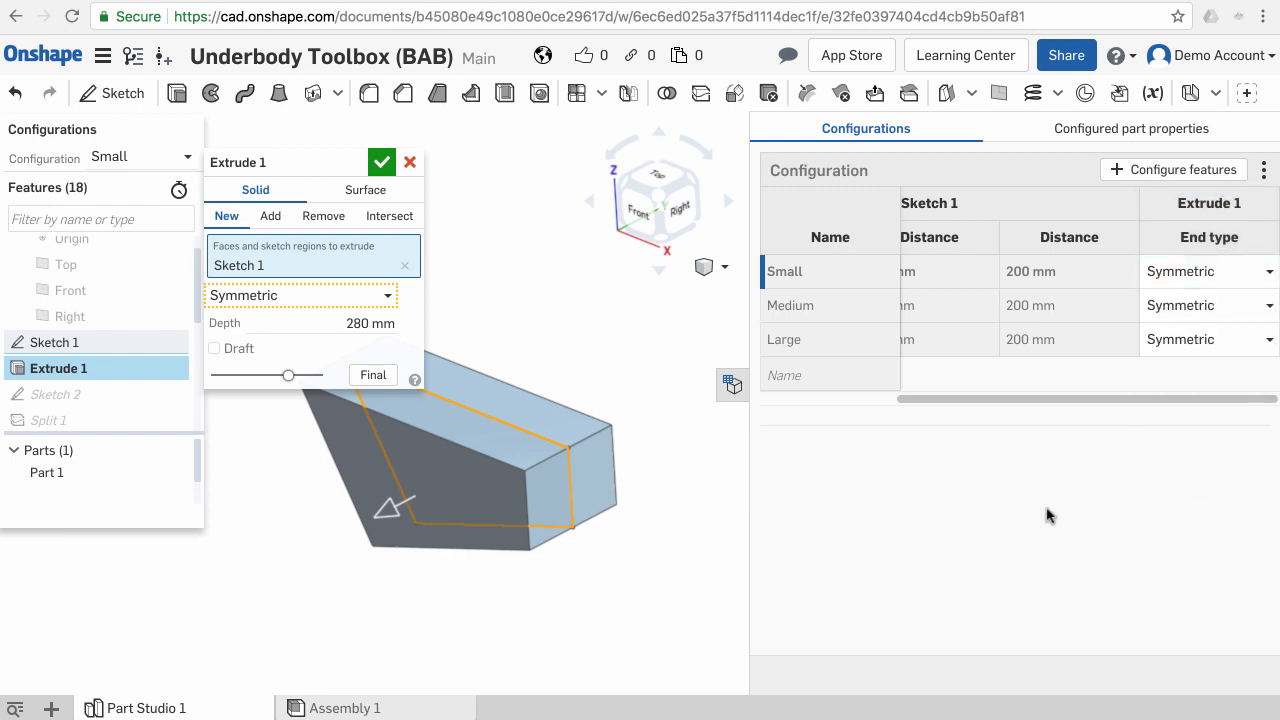
right_click(362, 297)
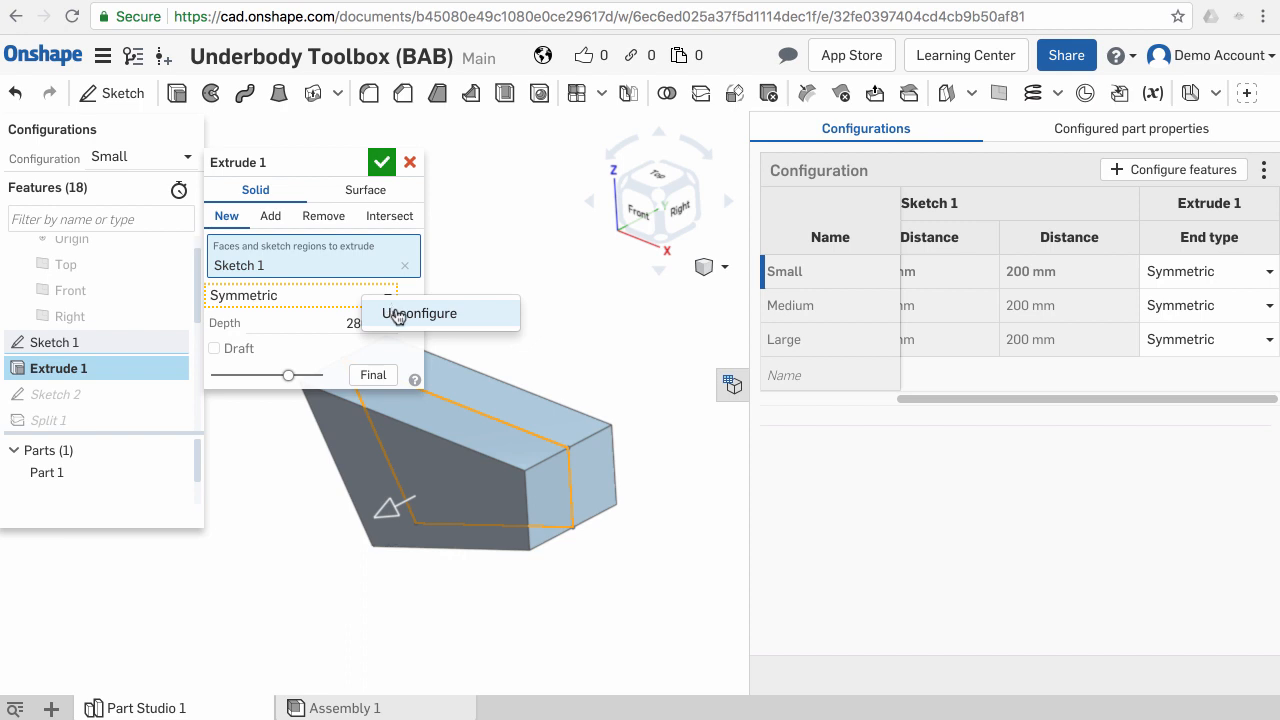
left_click(397, 314)
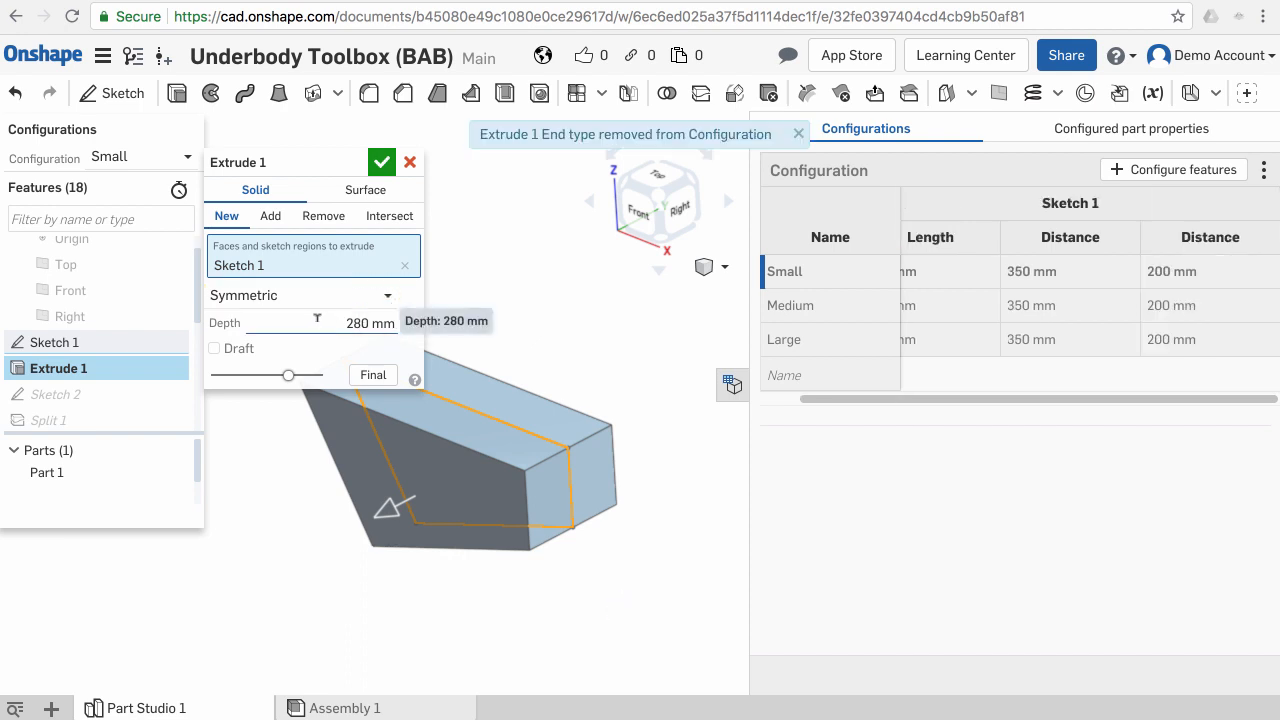
- Add Extrude 1's depth to the configuration table and accept the feature
right_click(319, 321)
left_click(345, 341)
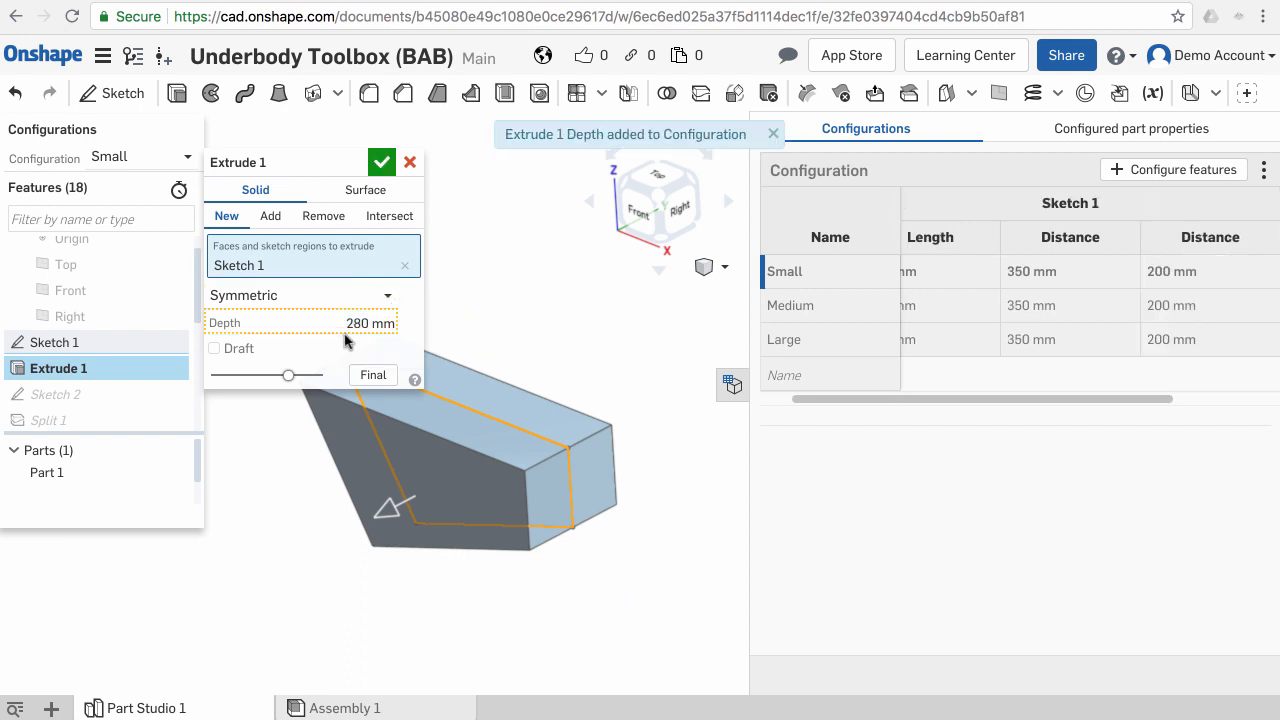
left_click_drag(1086, 401, 1214, 404)
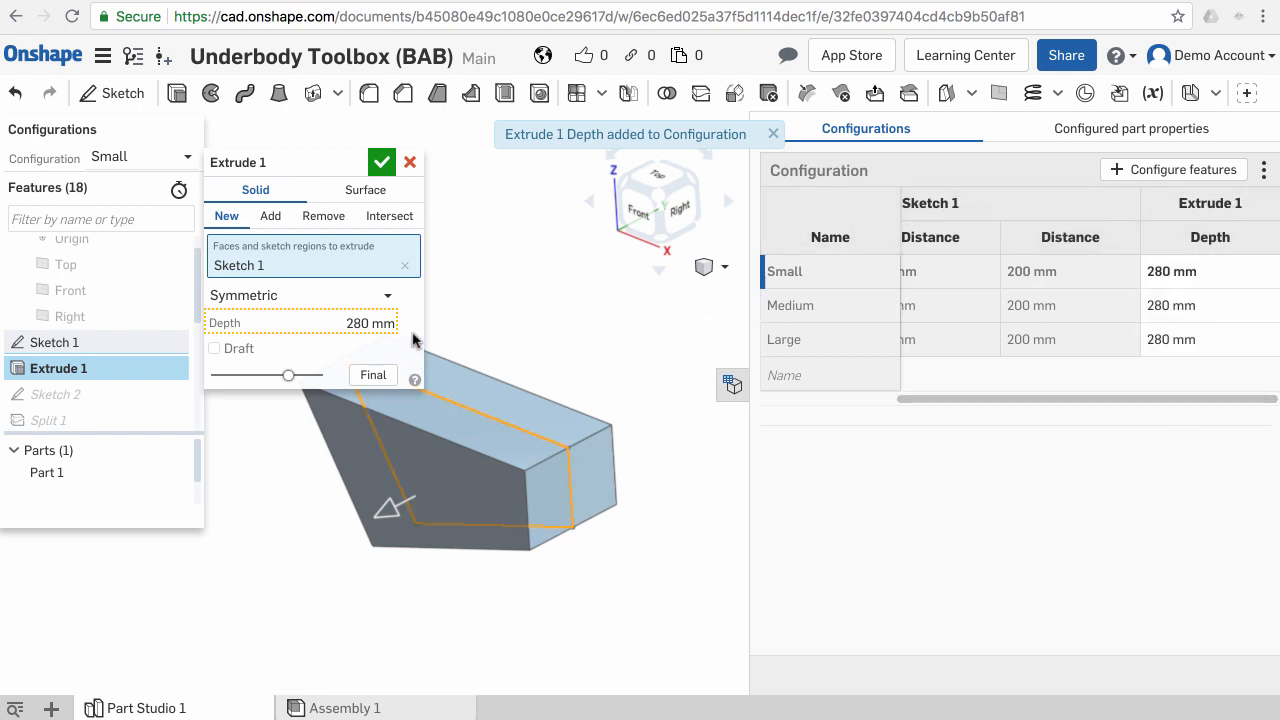
left_click(381, 162)
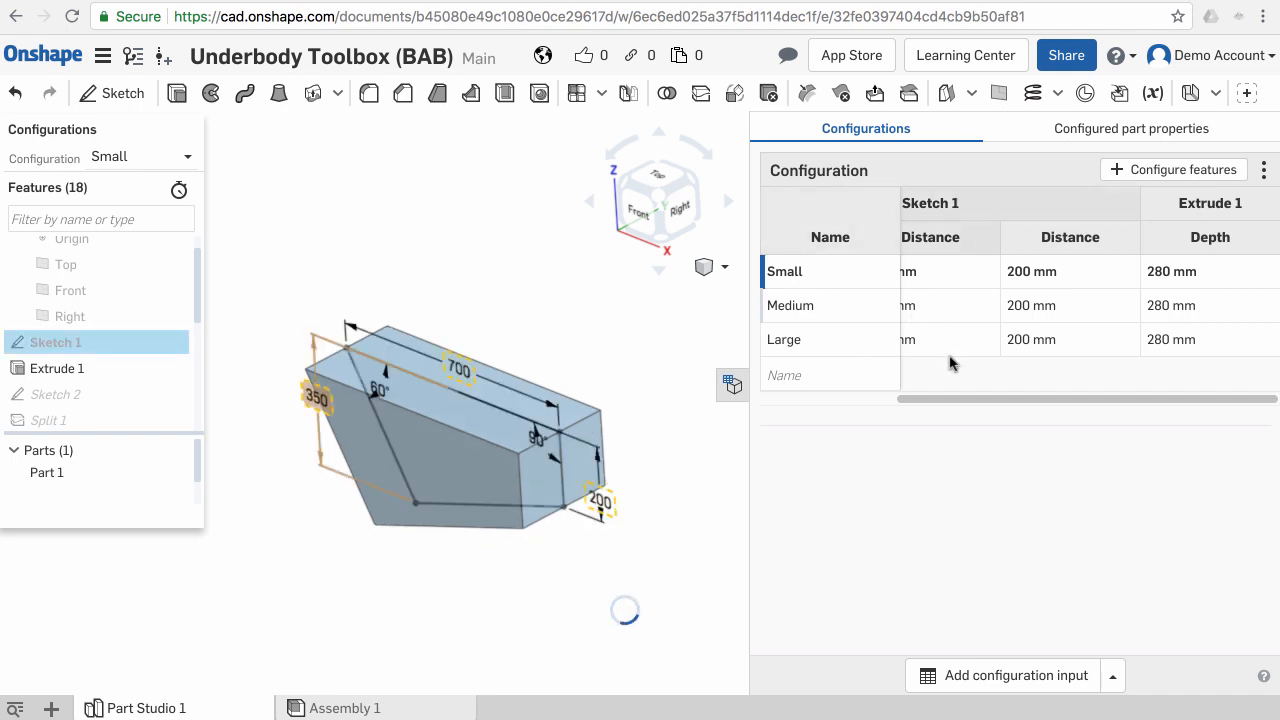
- Set Sketch 1's Length to 600 mm for Small and 900 mm for Large
left_click(876, 400)
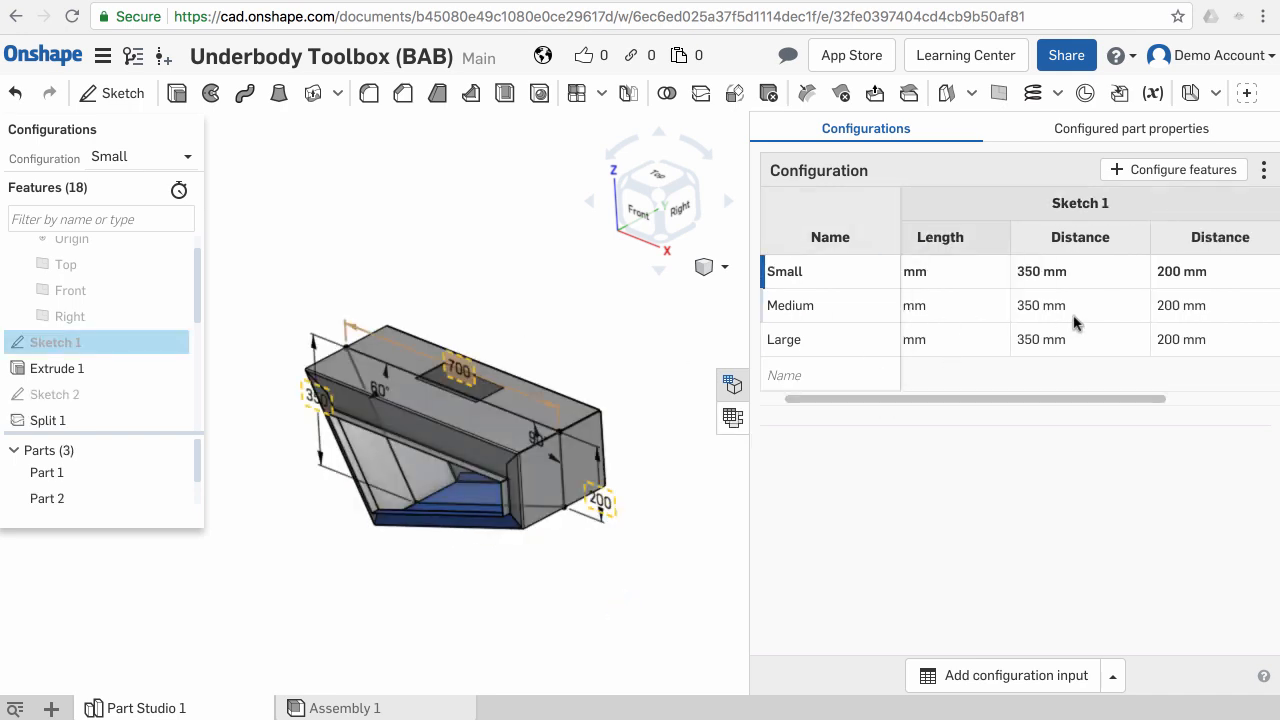
left_click(1059, 273)
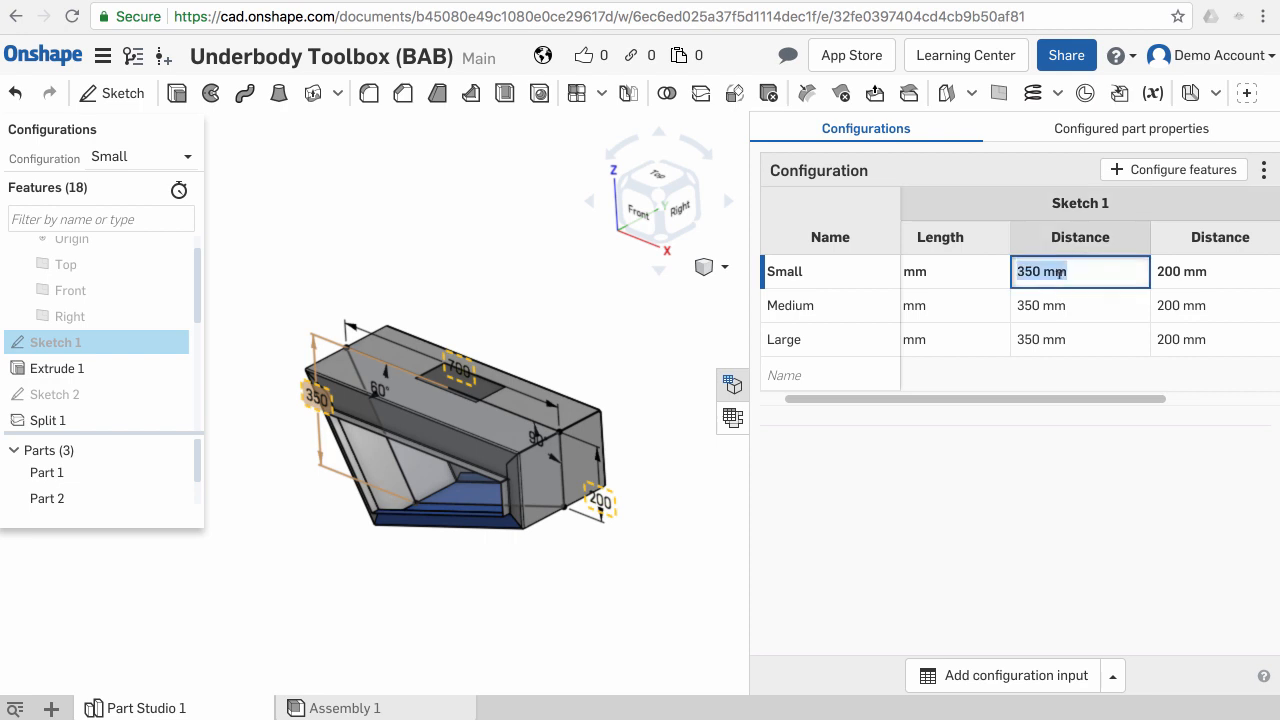
left_click_drag(1014, 397, 991, 397)
left_click(957, 271)
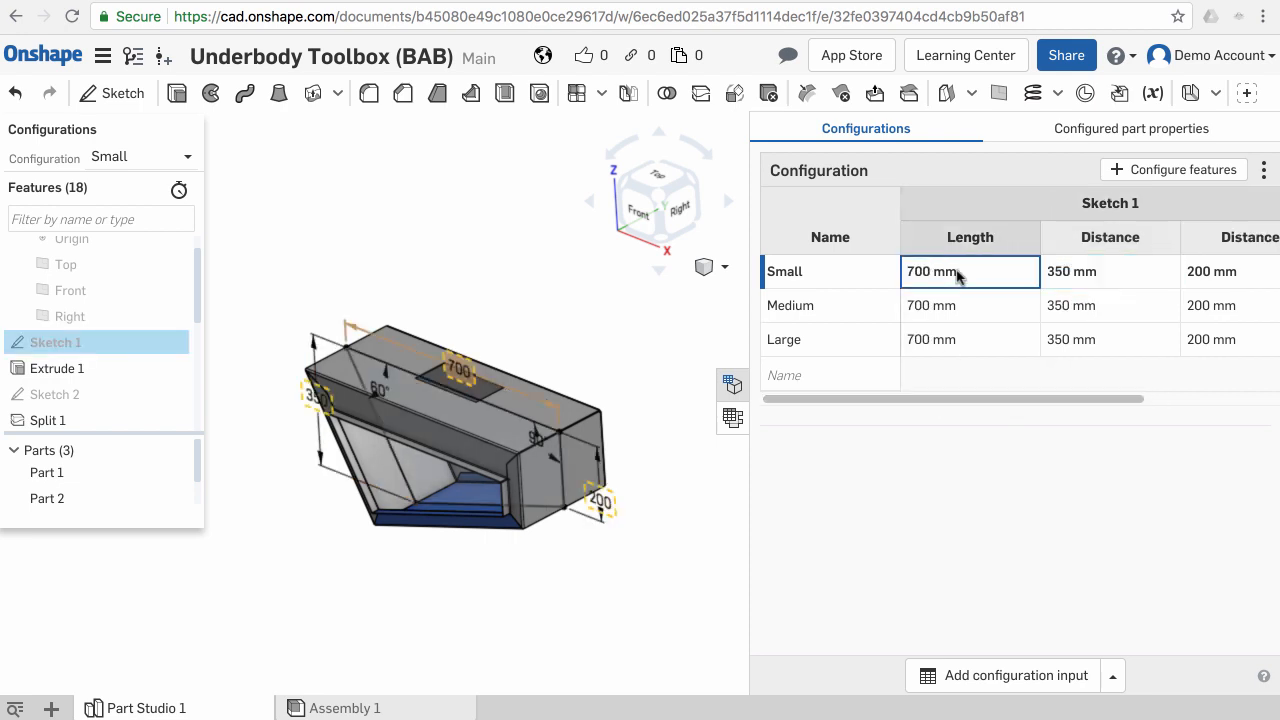
type("600")
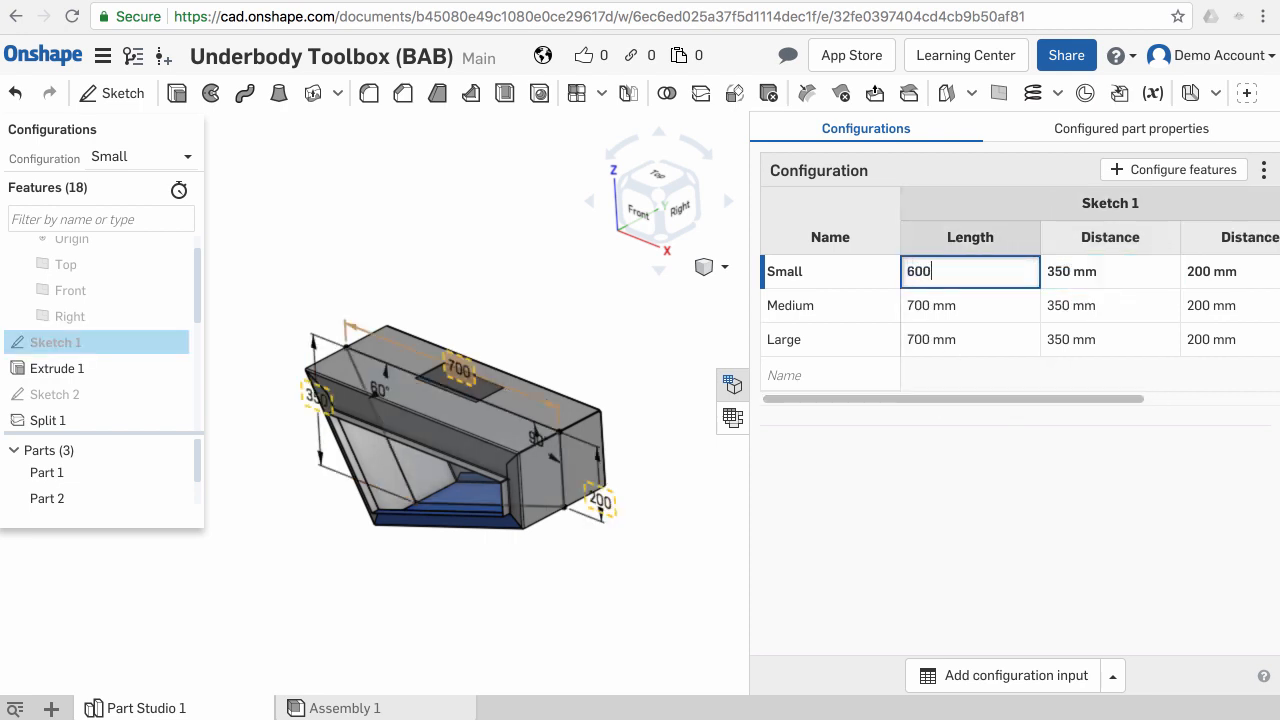
left_click(969, 339)
type("9")
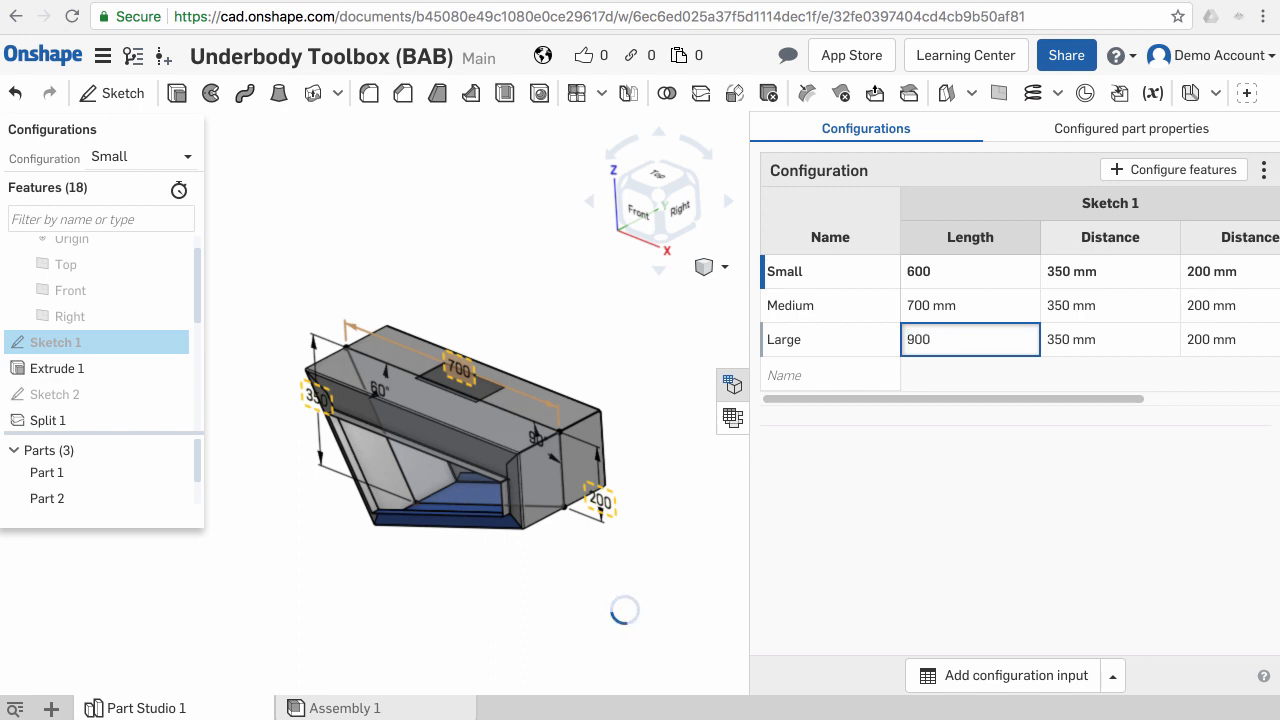
type("00")
- Set Sketch 1's first Distance to 250 mm for Small and 400 mm for Large
left_click(1078, 270)
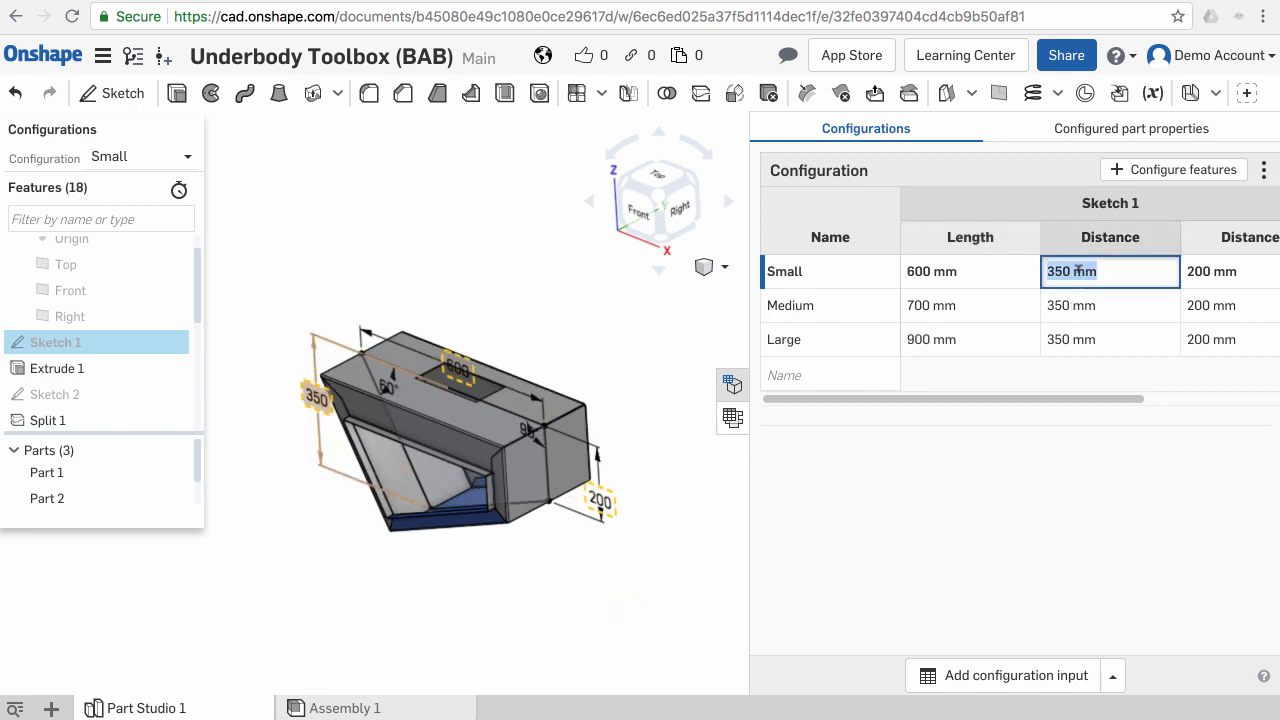
type("250")
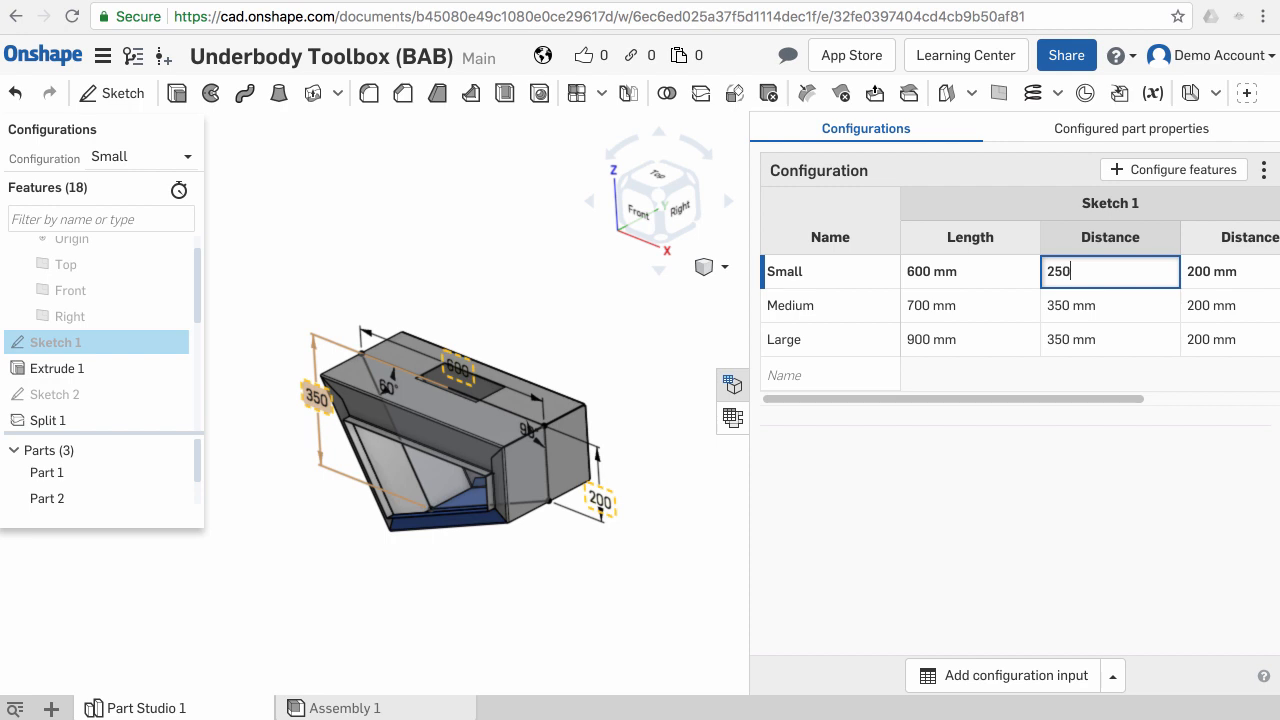
left_click(1099, 339)
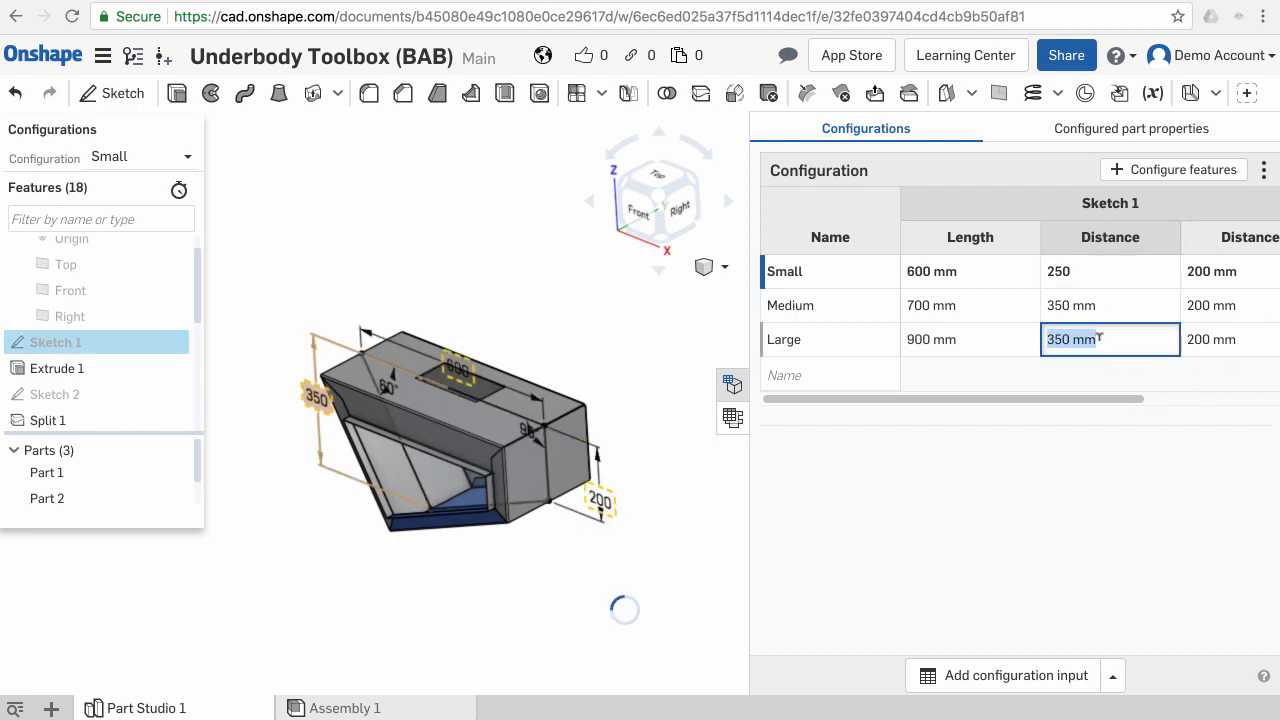
type("400")
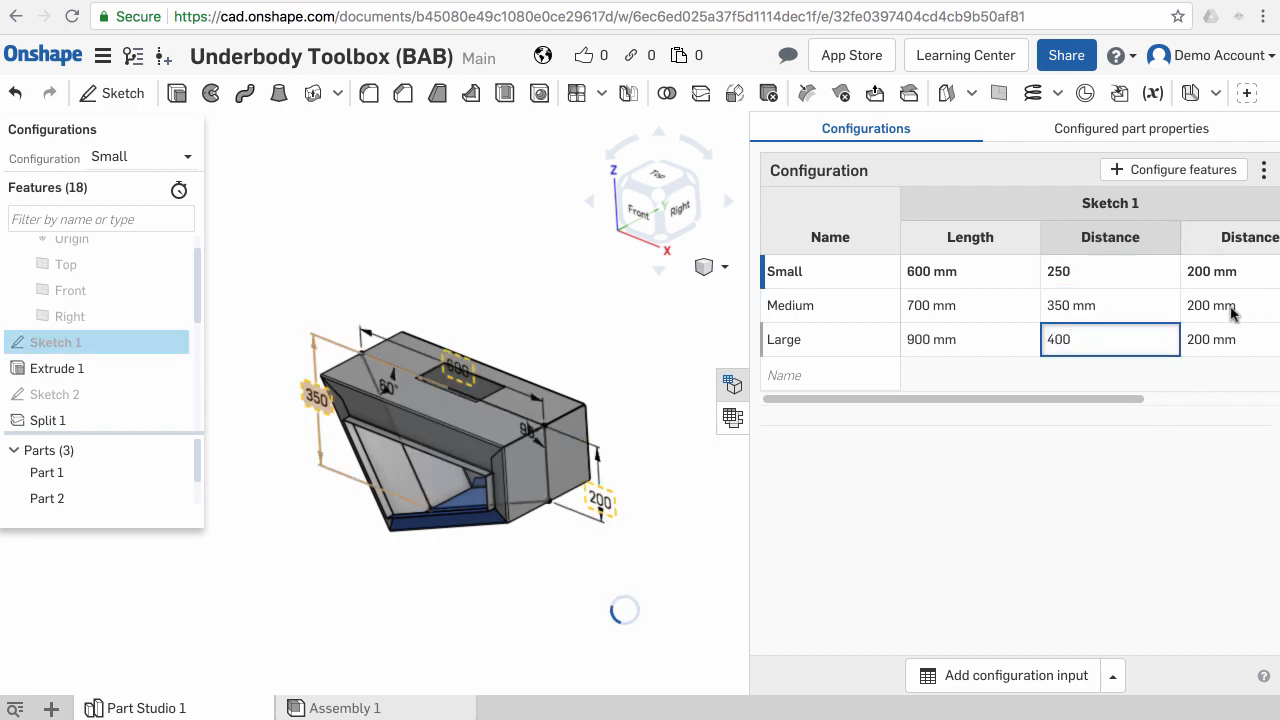
- Set Sketch 1's second Distance to 150 mm for Small and 300 mm for Large
left_click(1213, 283)
left_click(1211, 284)
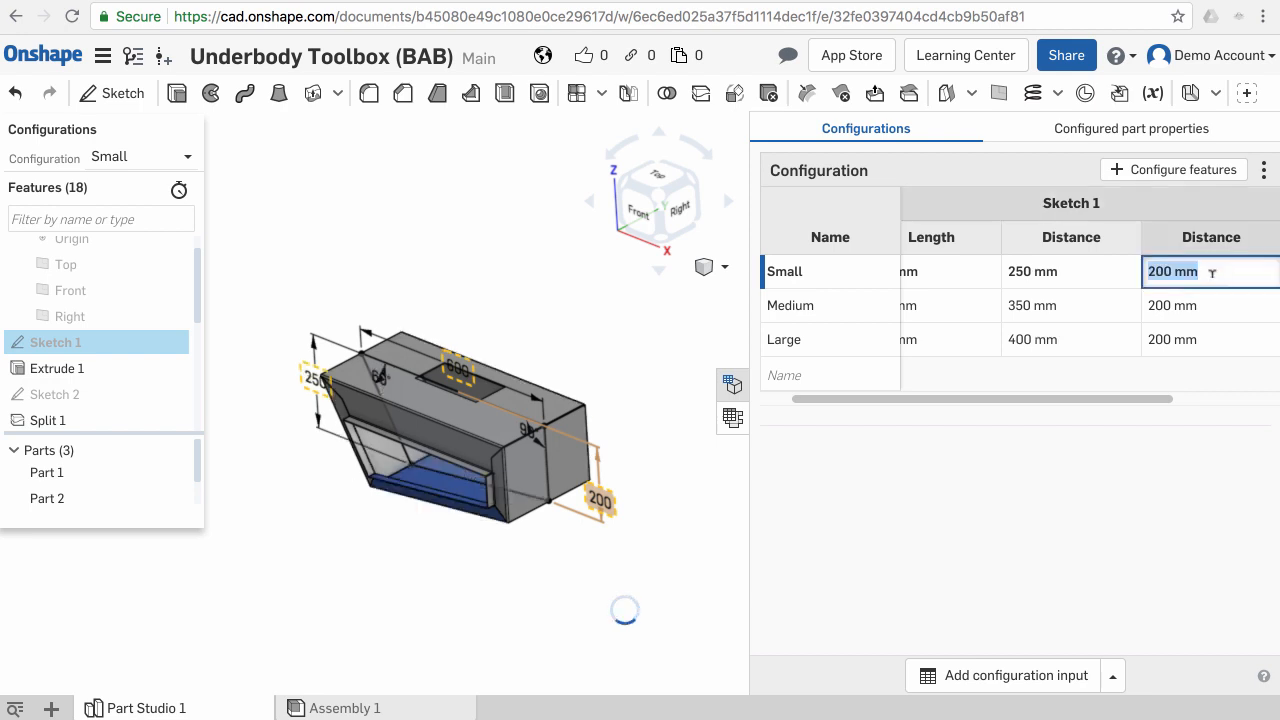
type("150")
left_click(1211, 339)
type("300")
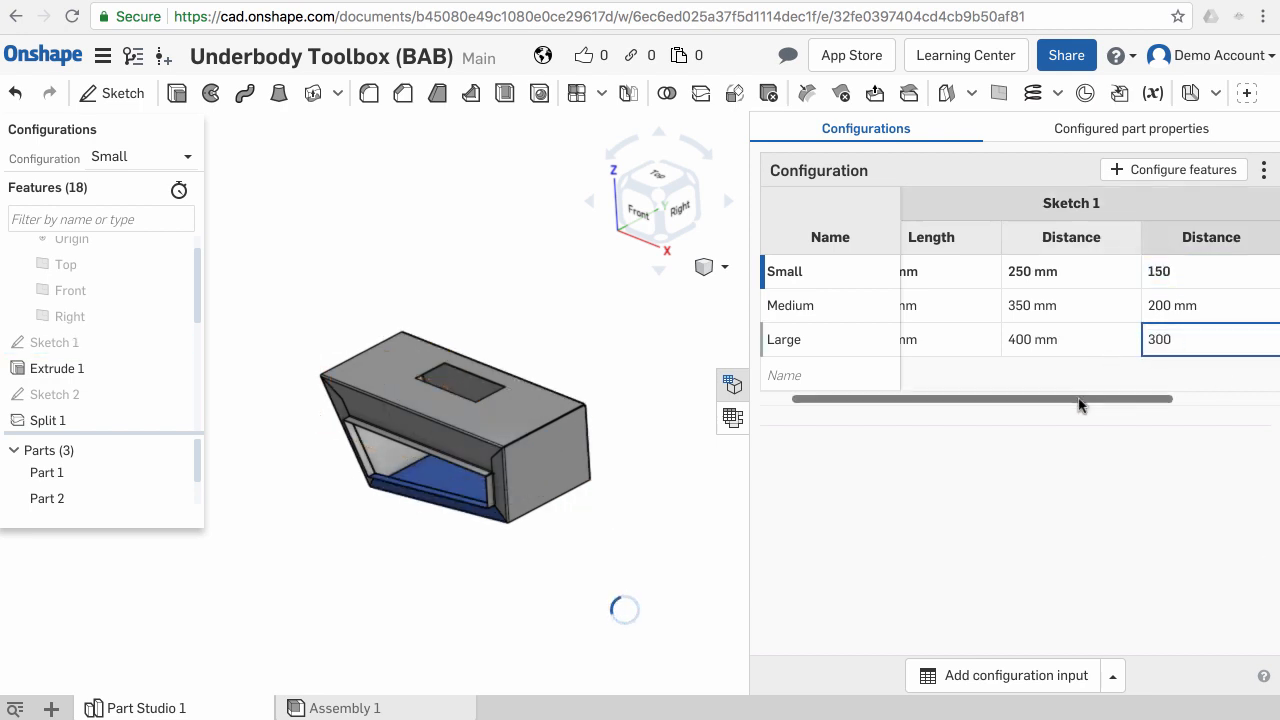
- Set Extrude 1's Depth to 200 mm for Small and 250 mm for Large
left_click_drag(1080, 404, 1191, 398)
left_click(1184, 285)
left_click(1184, 285)
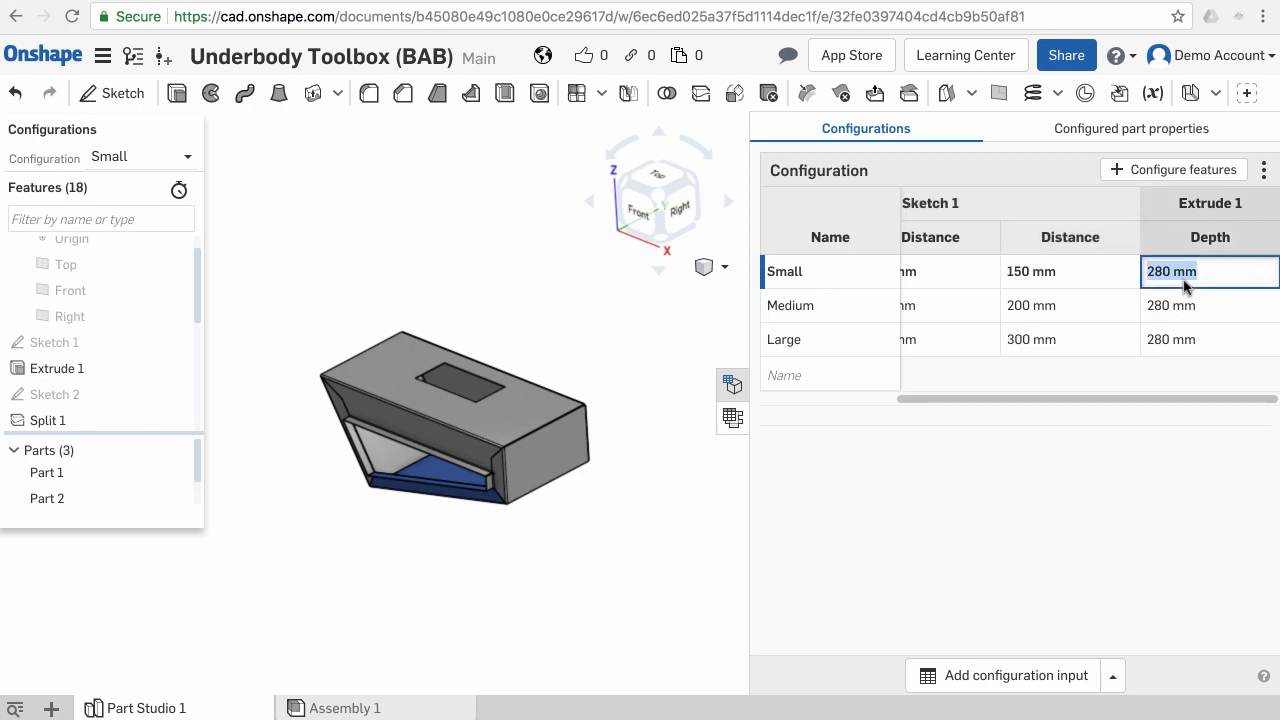
type("200")
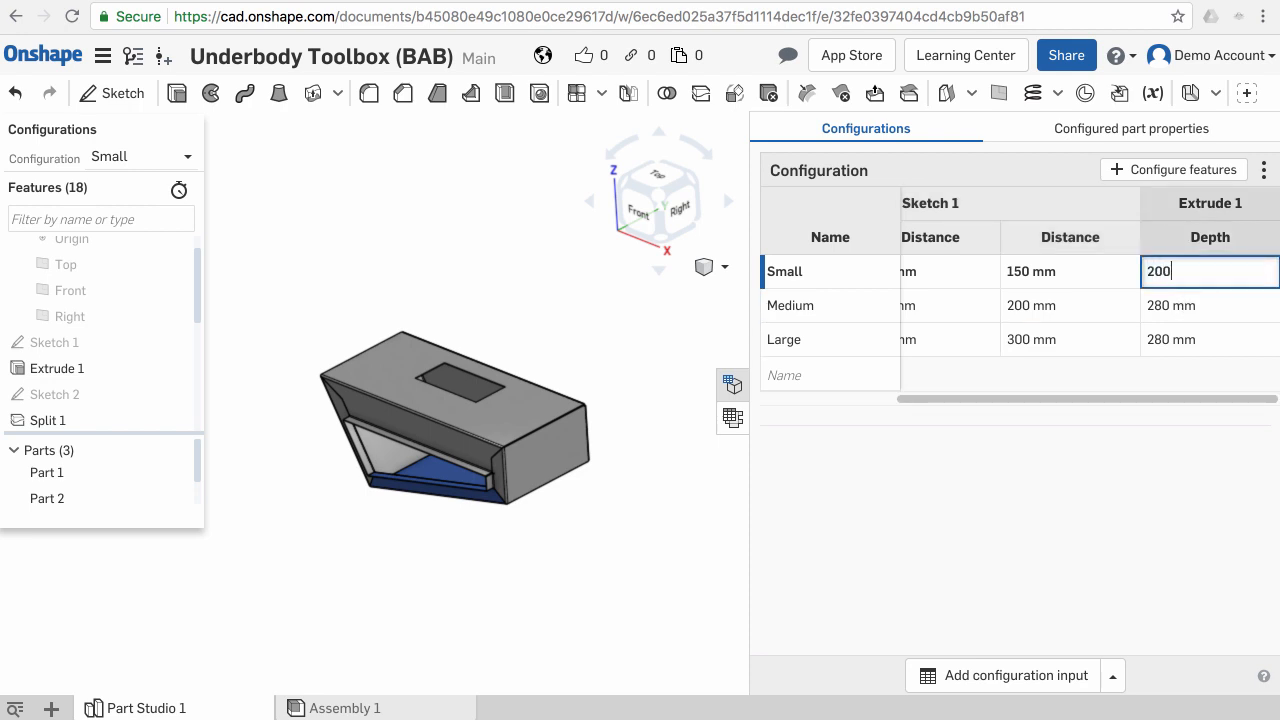
left_click(1216, 358)
type("250")
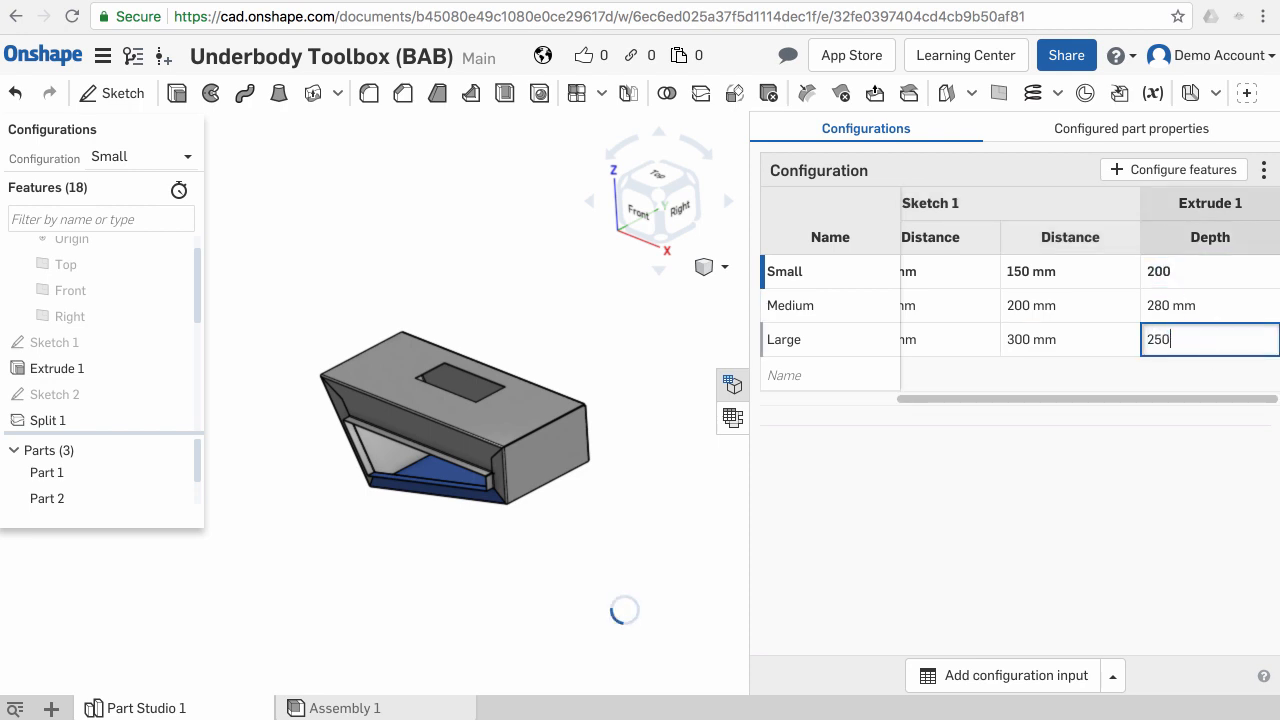
key("Return")
- Switch the part studio to the Medium configuration and close the configuration panel
left_click(766, 318)
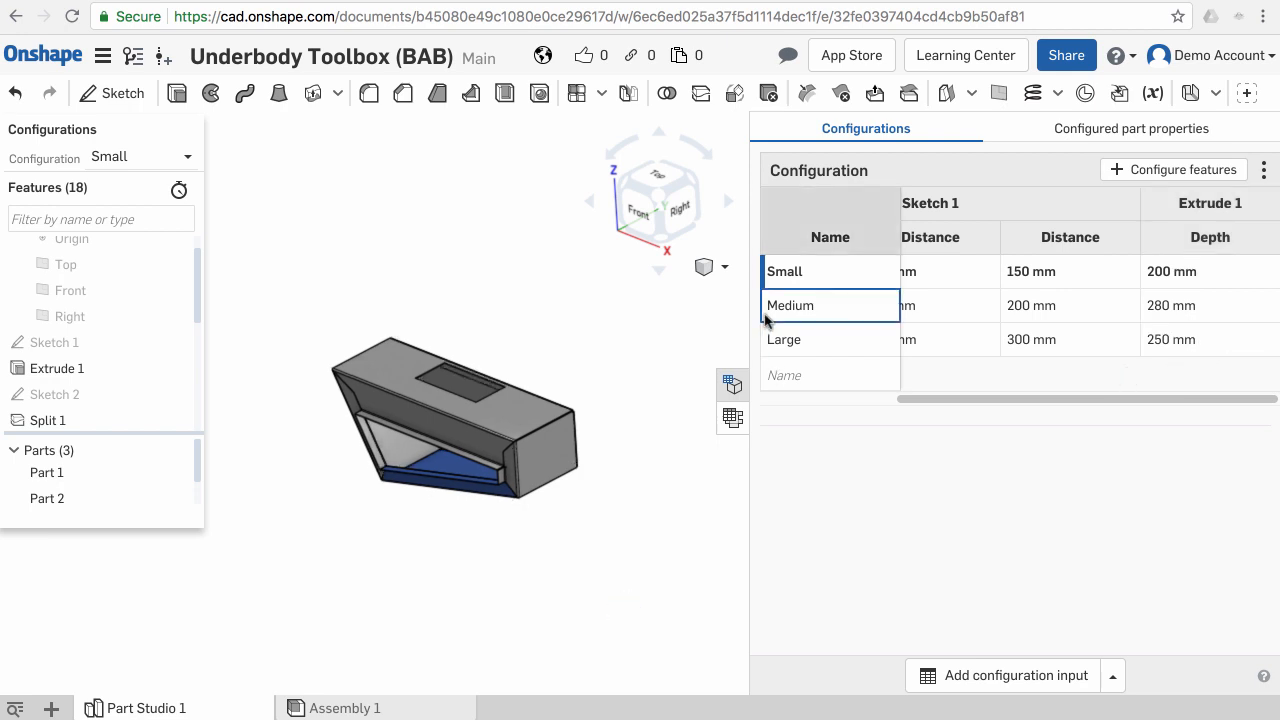
right_click(766, 318)
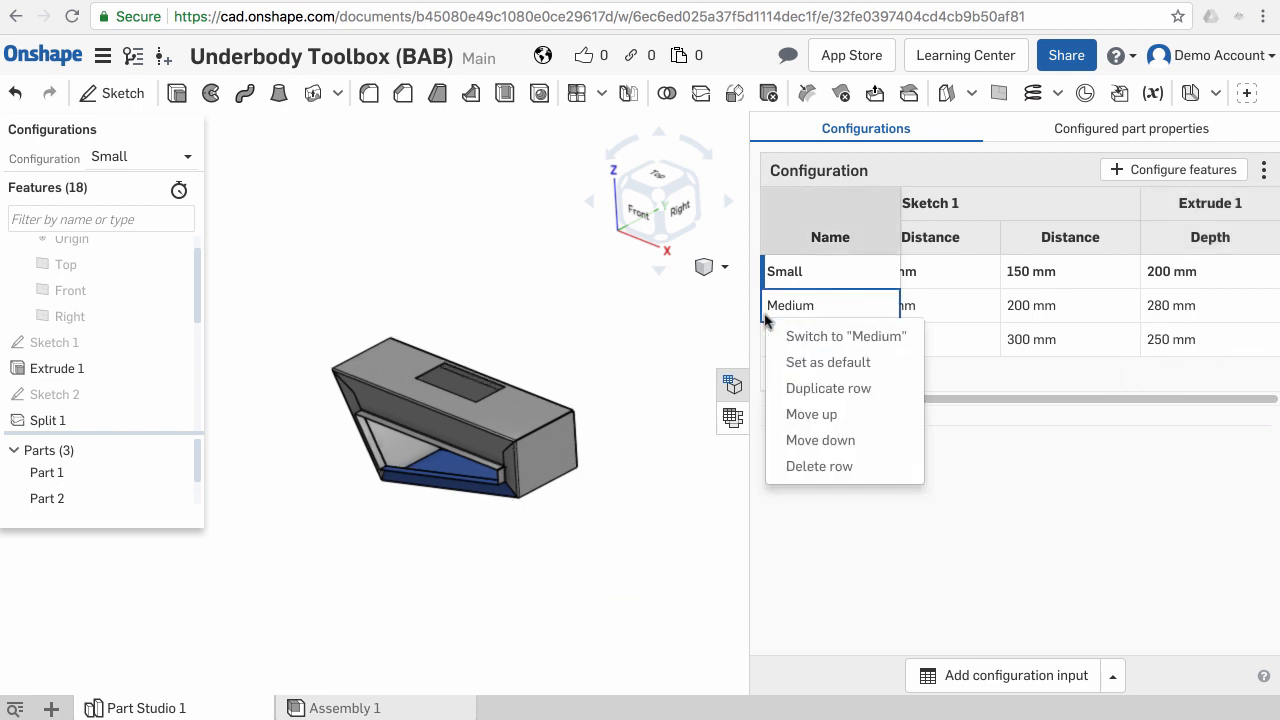
left_click(834, 337)
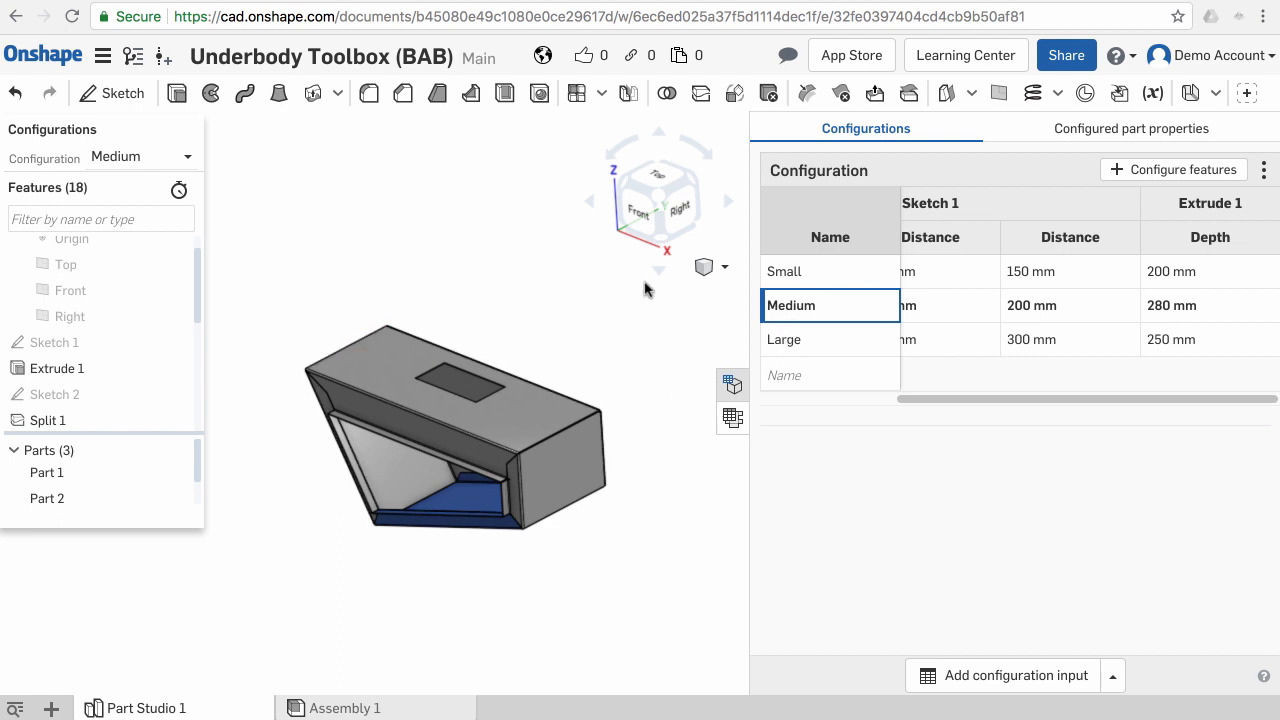
left_click(733, 388)
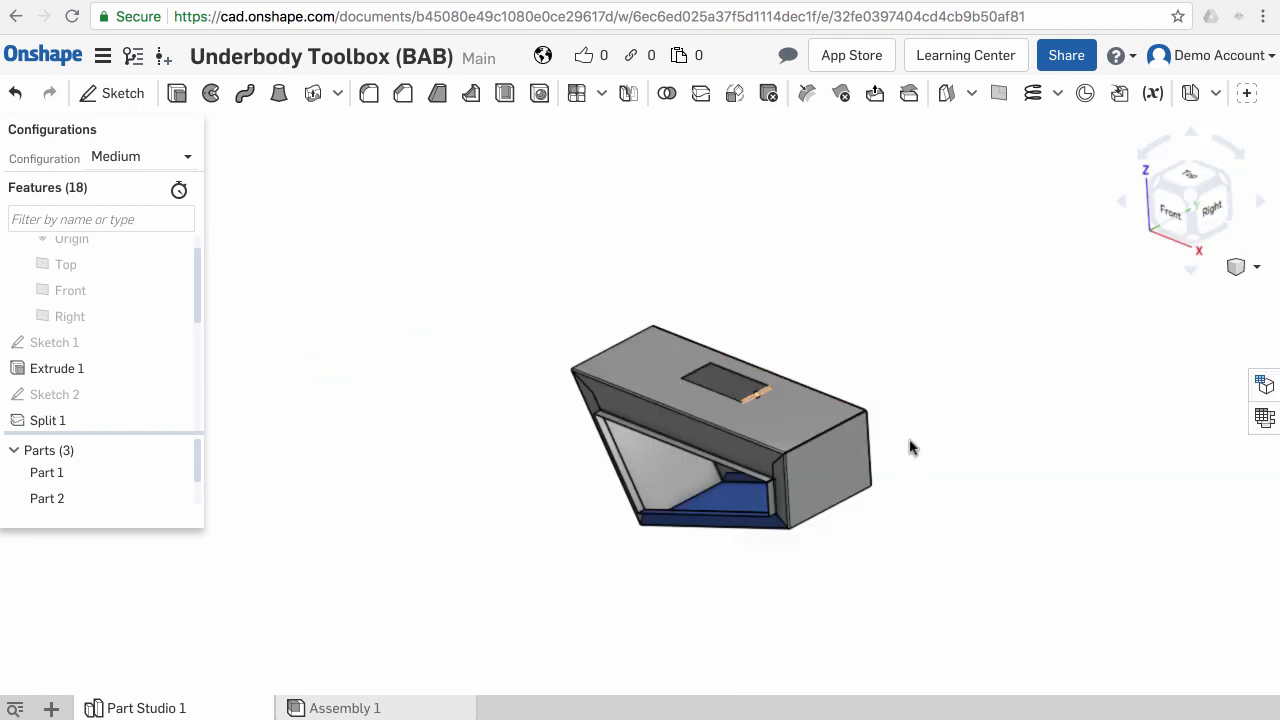
- Inspect the Medium-sized toolbox model from several angles
scroll(649, 366, "up", 3)
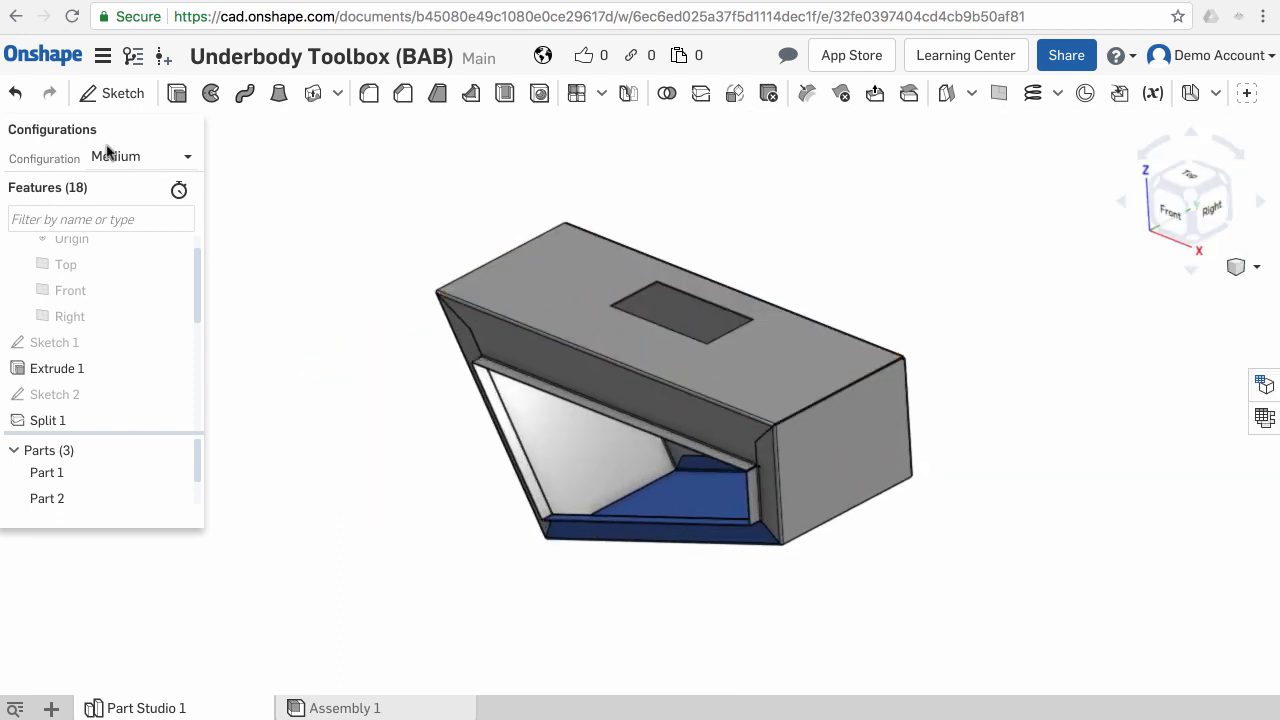
left_click(186, 160)
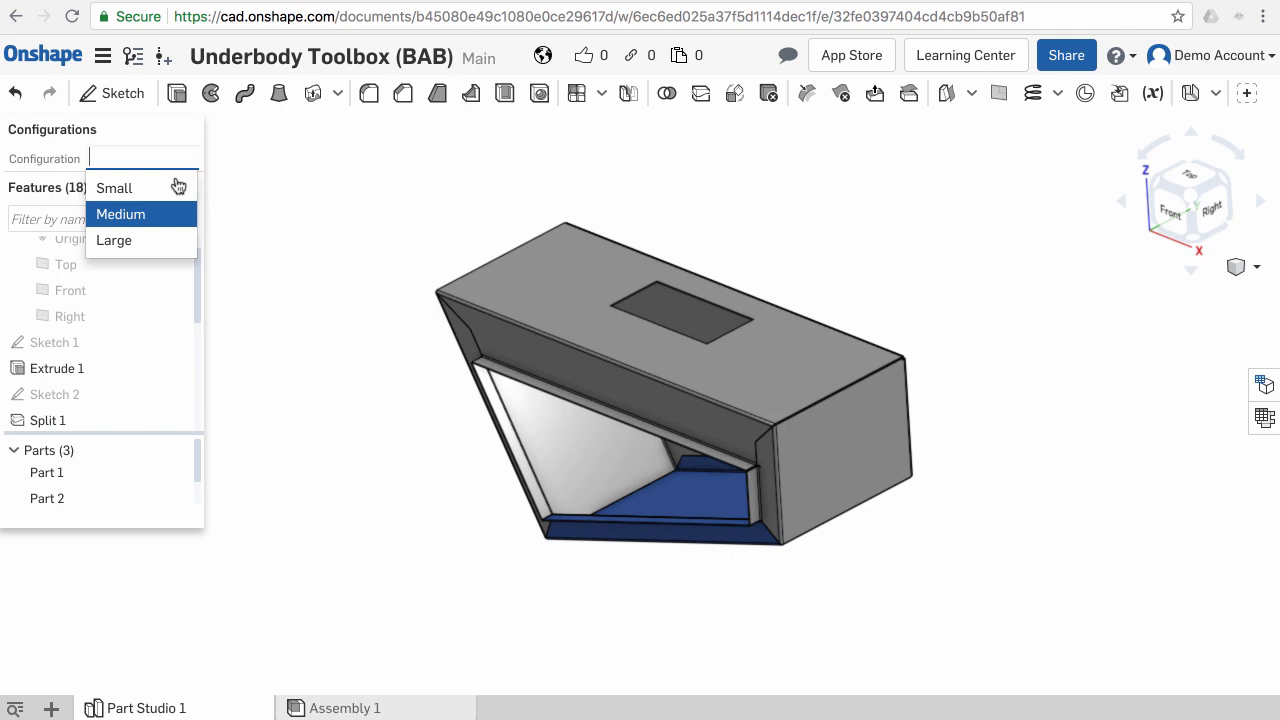
left_click(170, 214)
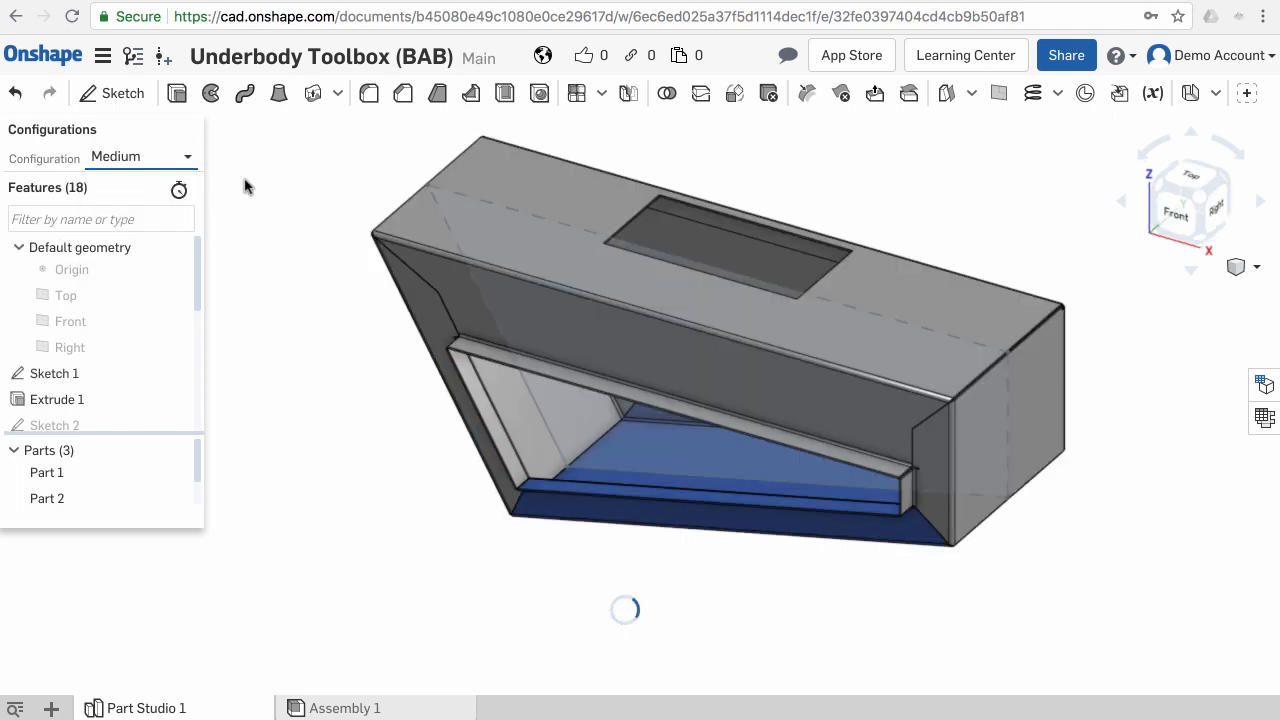
right_click_drag(665, 360, 635, 357)
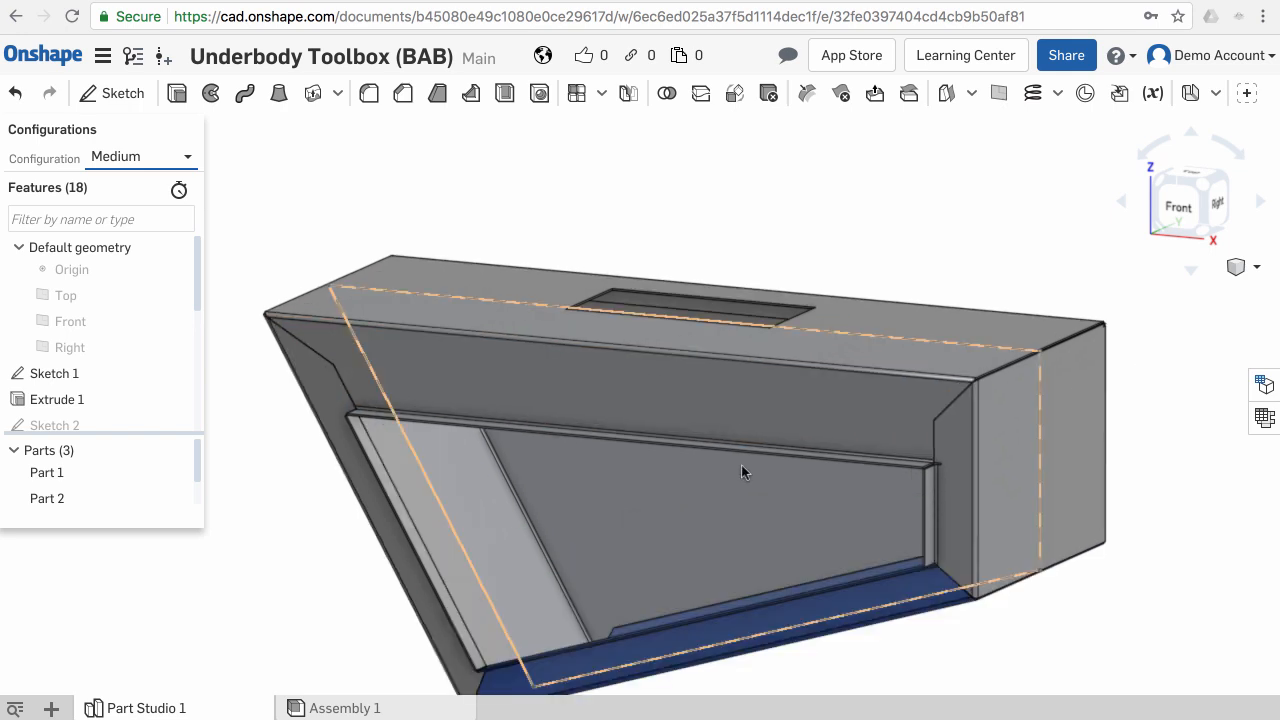
middle_click_drag(693, 485, 689, 429)
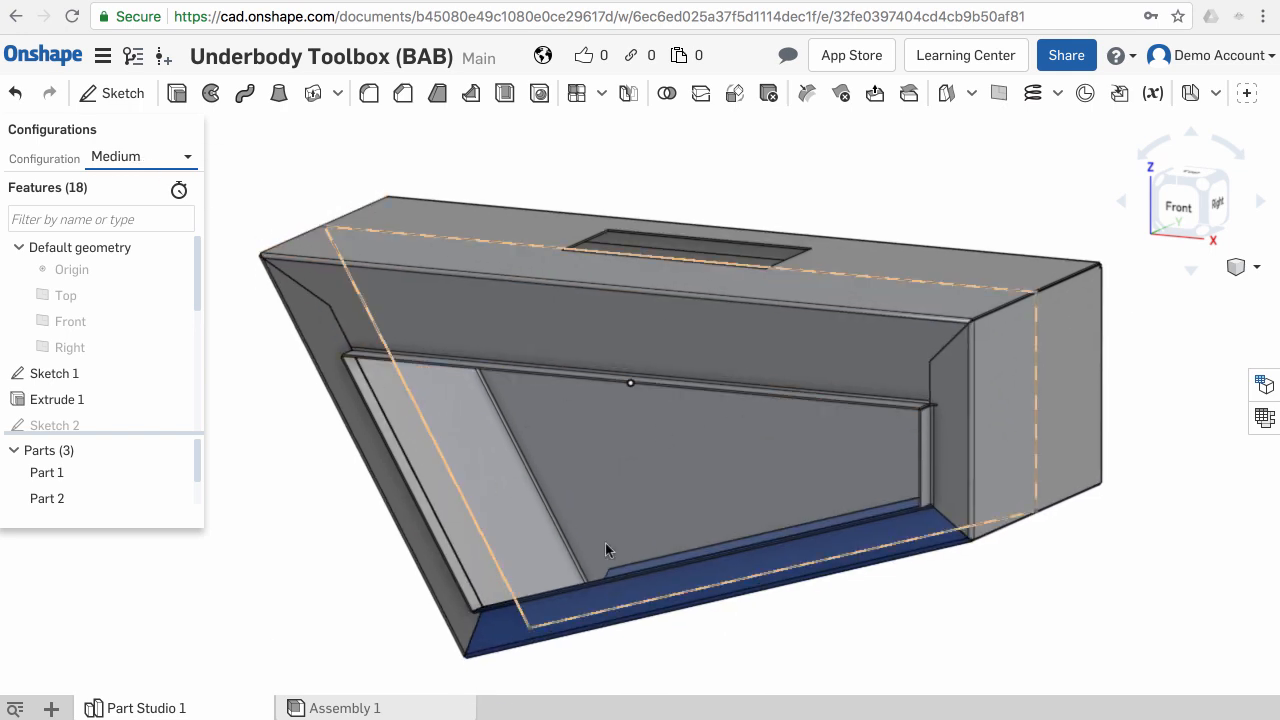
middle_click_drag(607, 542, 599, 526)
scroll(599, 524, "down", 1)
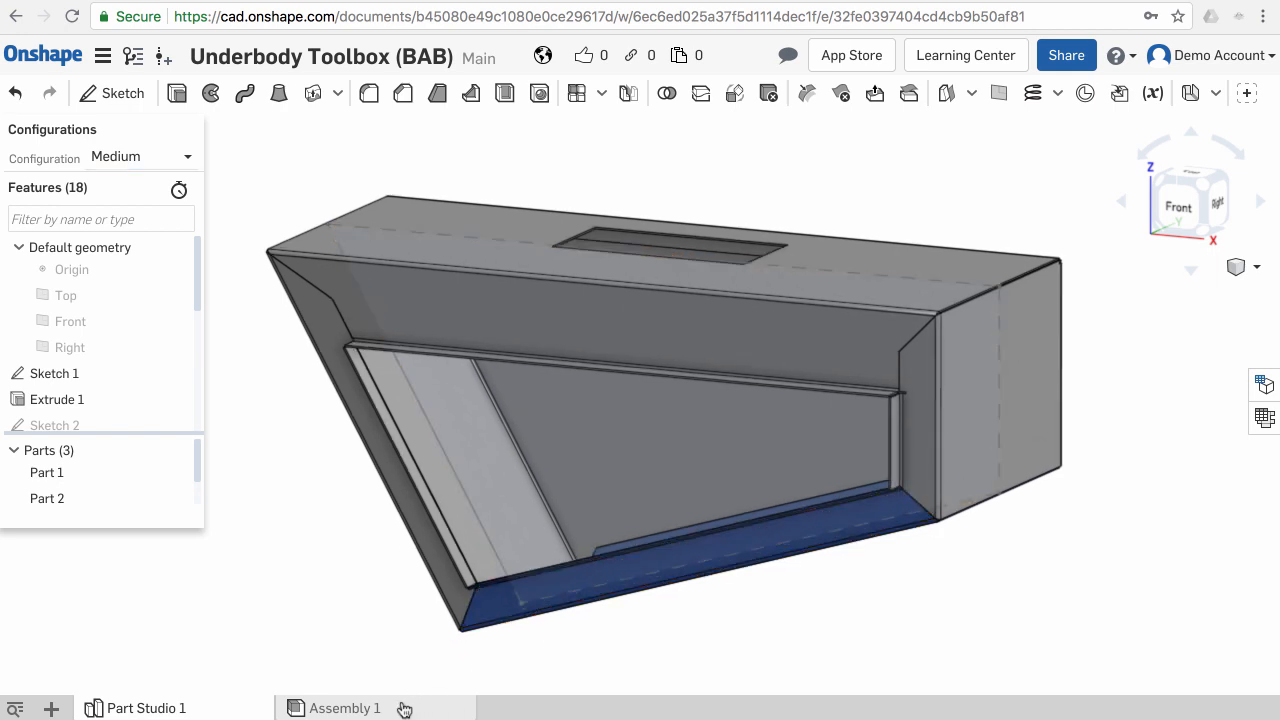
- In Assembly 1, select all three part instances and change their configuration to Large
left_click(340, 708)
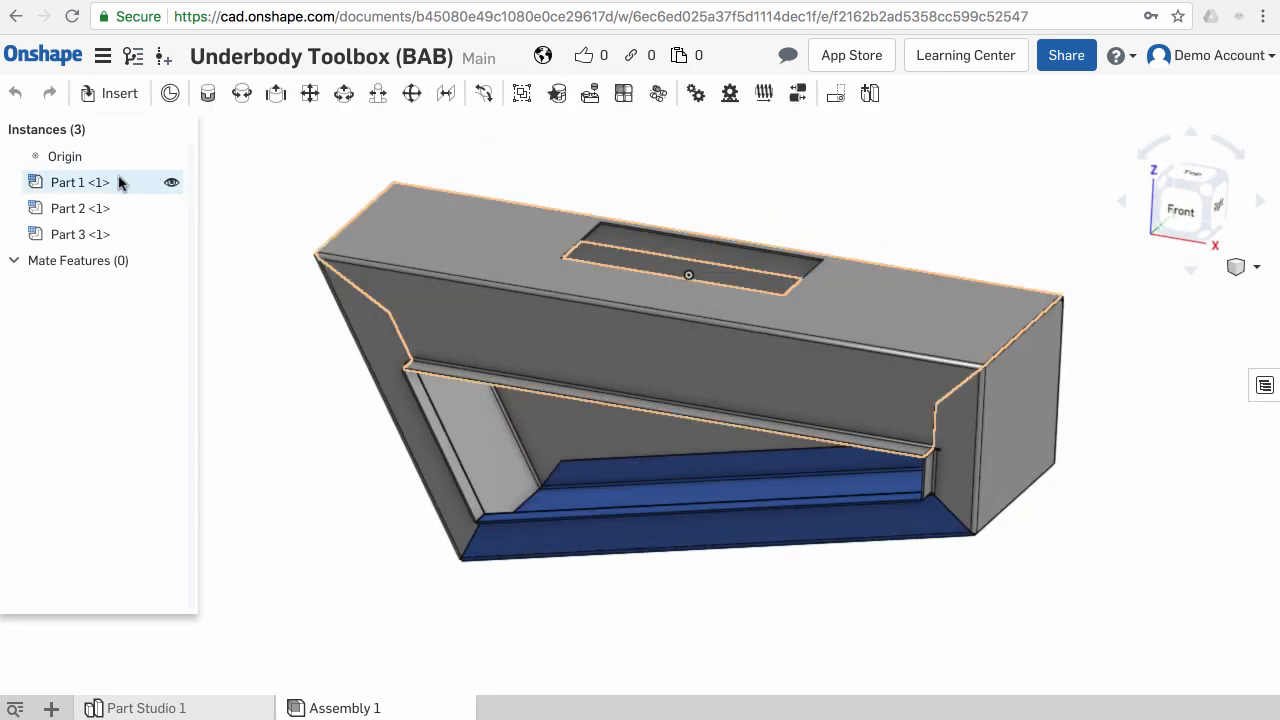
right_click(59, 189)
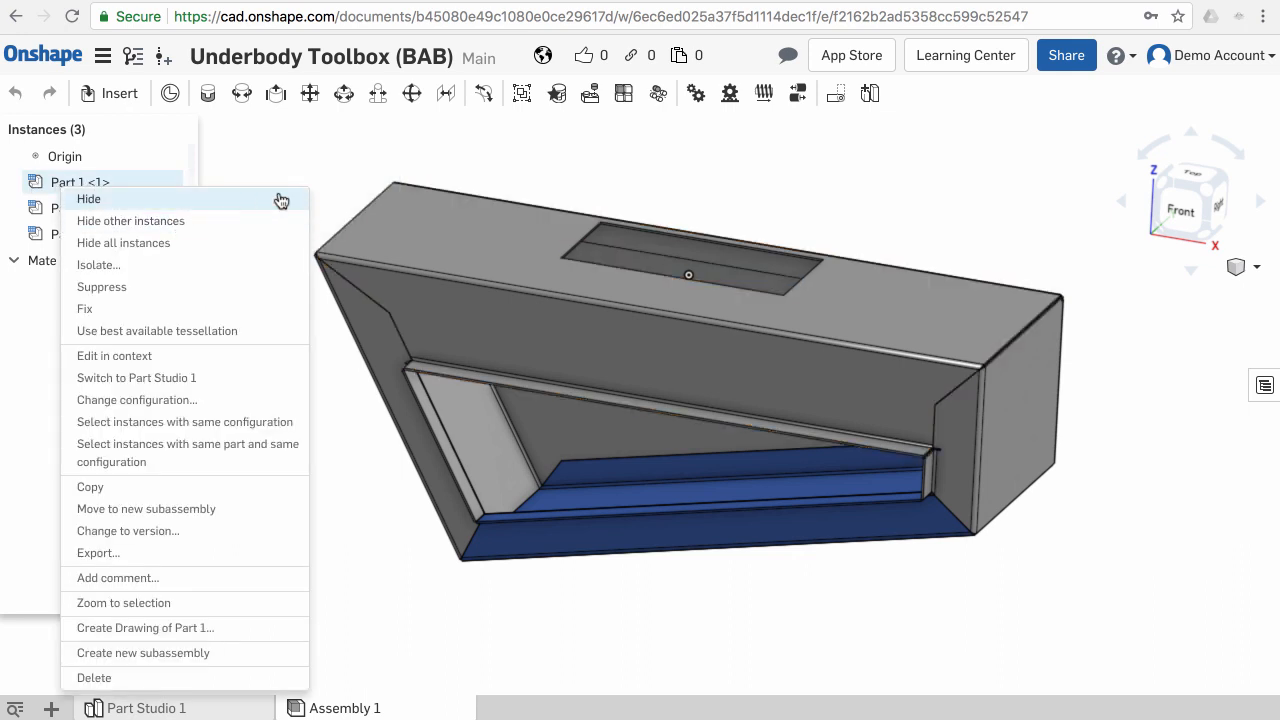
left_click(314, 160)
right_click(120, 186)
left_click(120, 180)
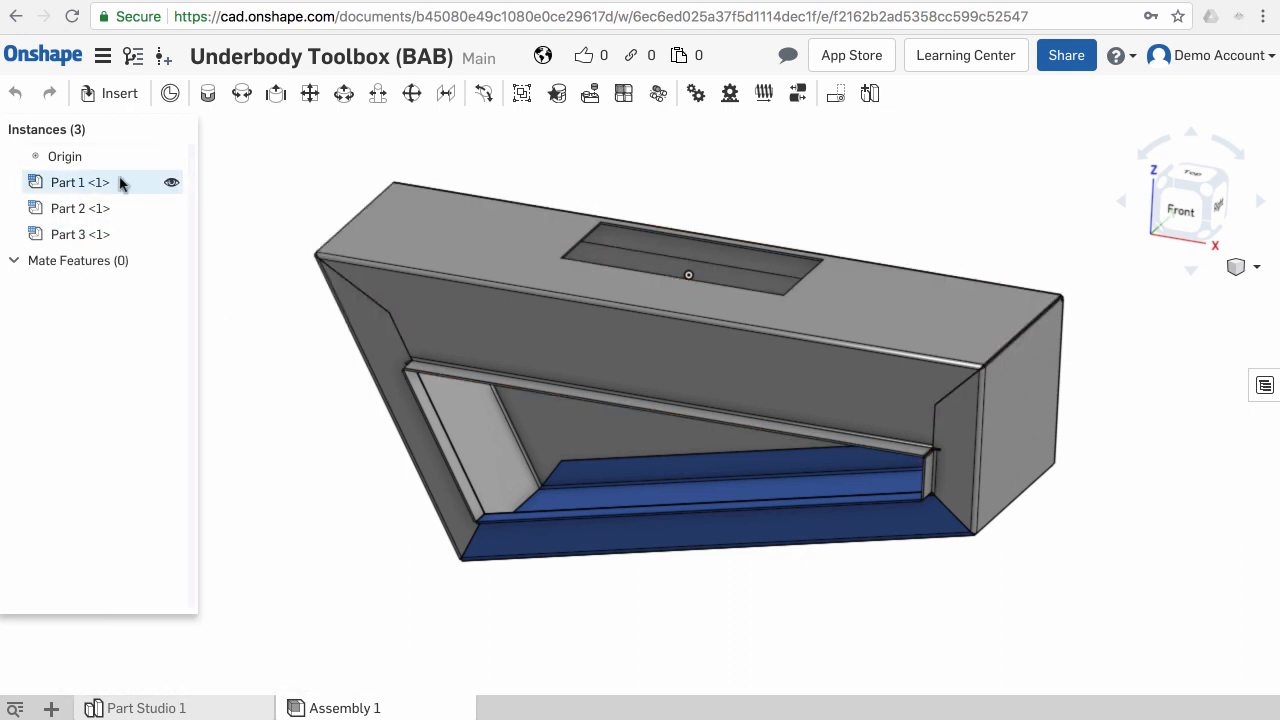
left_click(120, 182)
left_click(114, 236, "shift")
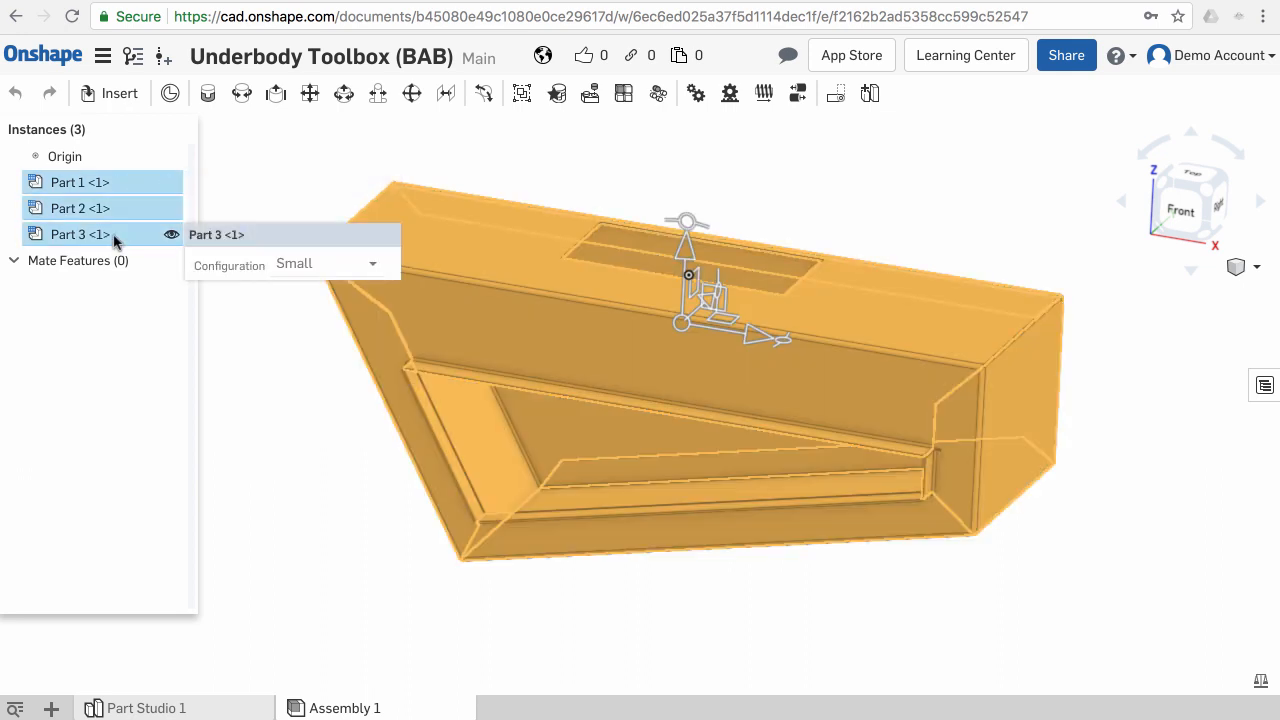
right_click(169, 240)
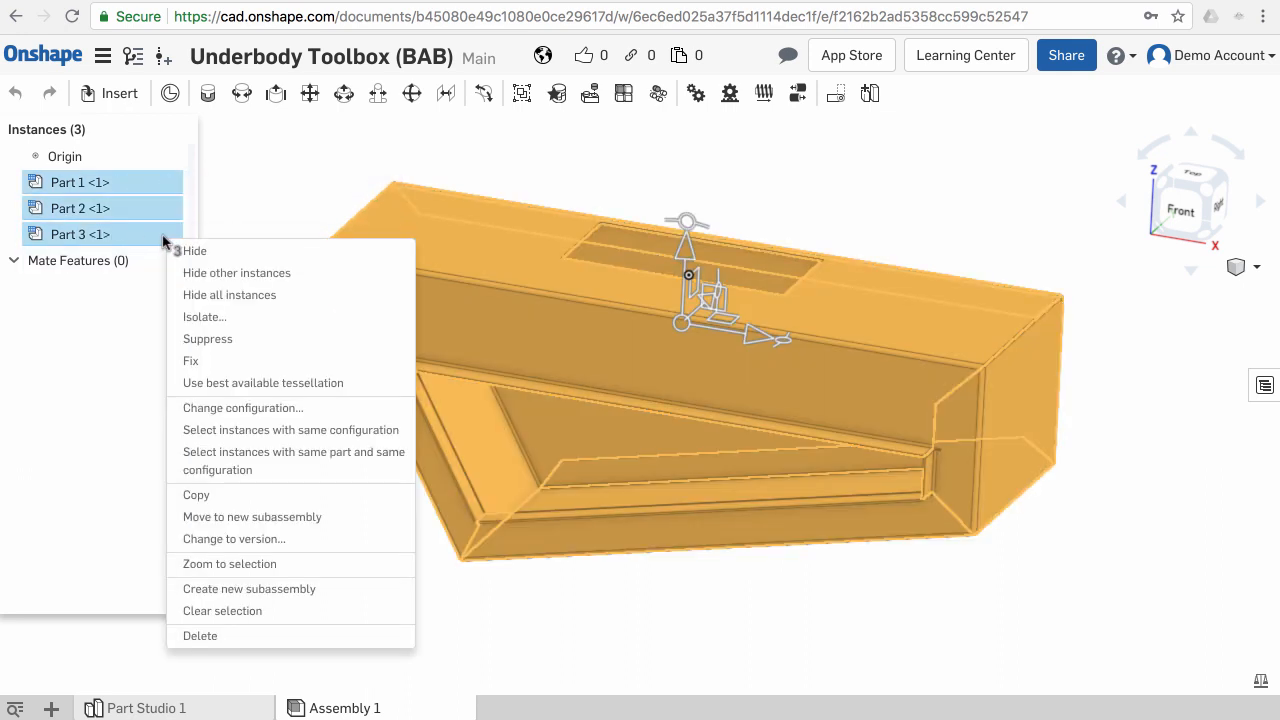
left_click(262, 407)
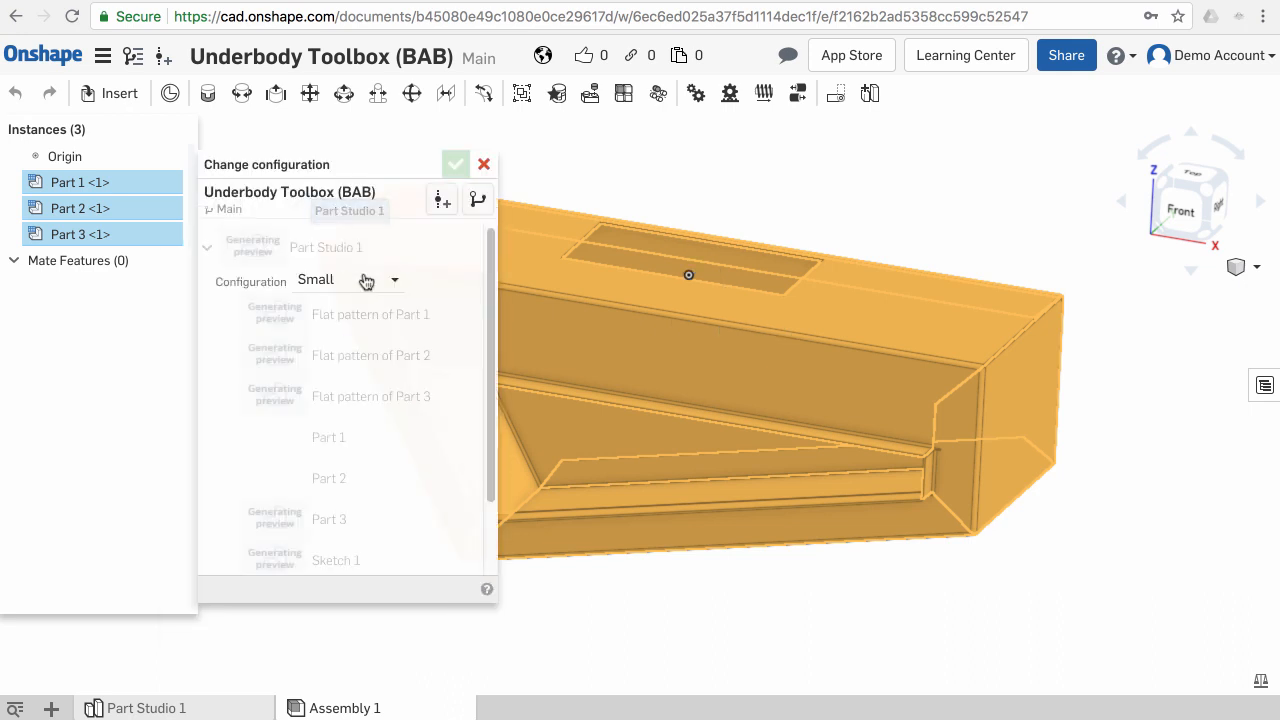
left_click(395, 281)
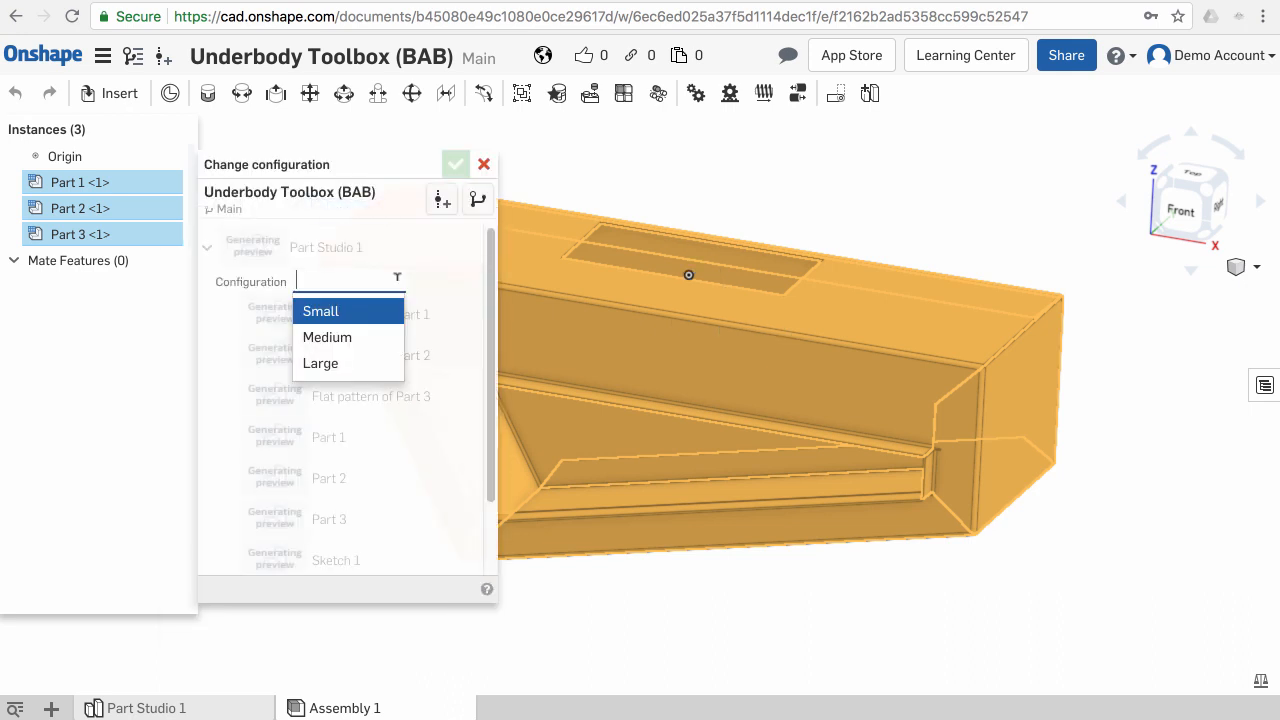
left_click(372, 338)
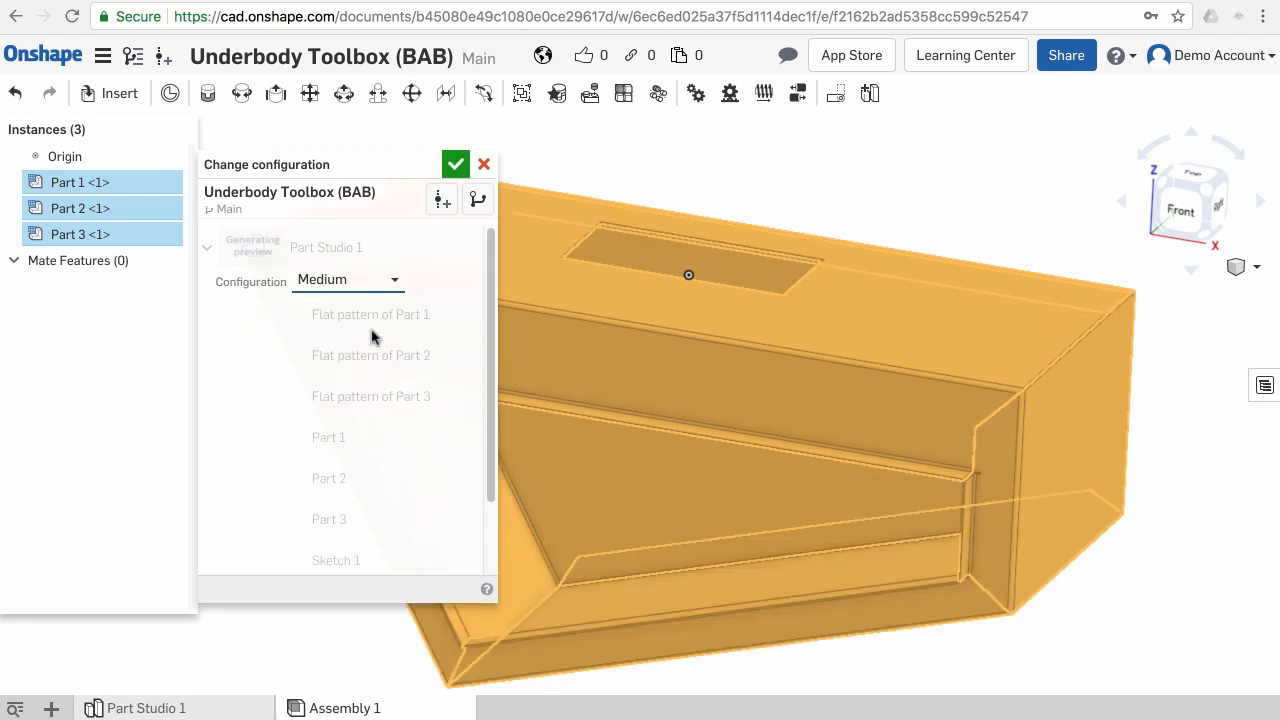
left_click(398, 281)
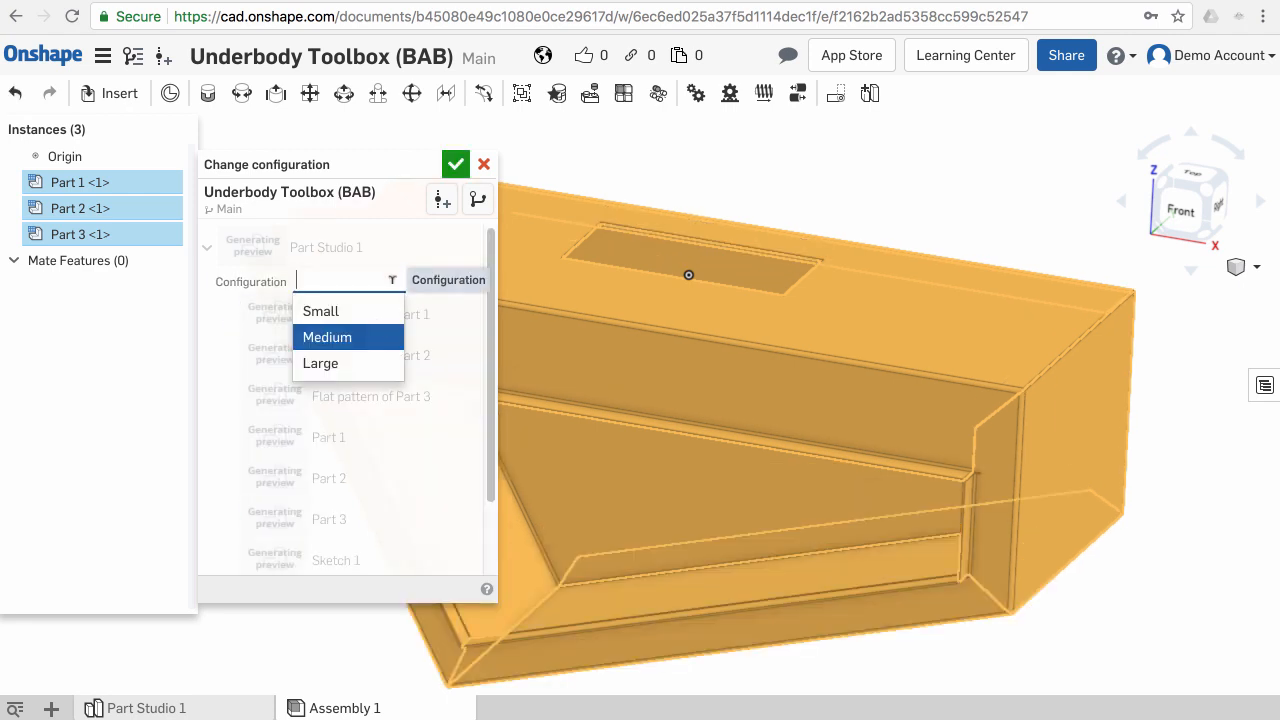
left_click(364, 362)
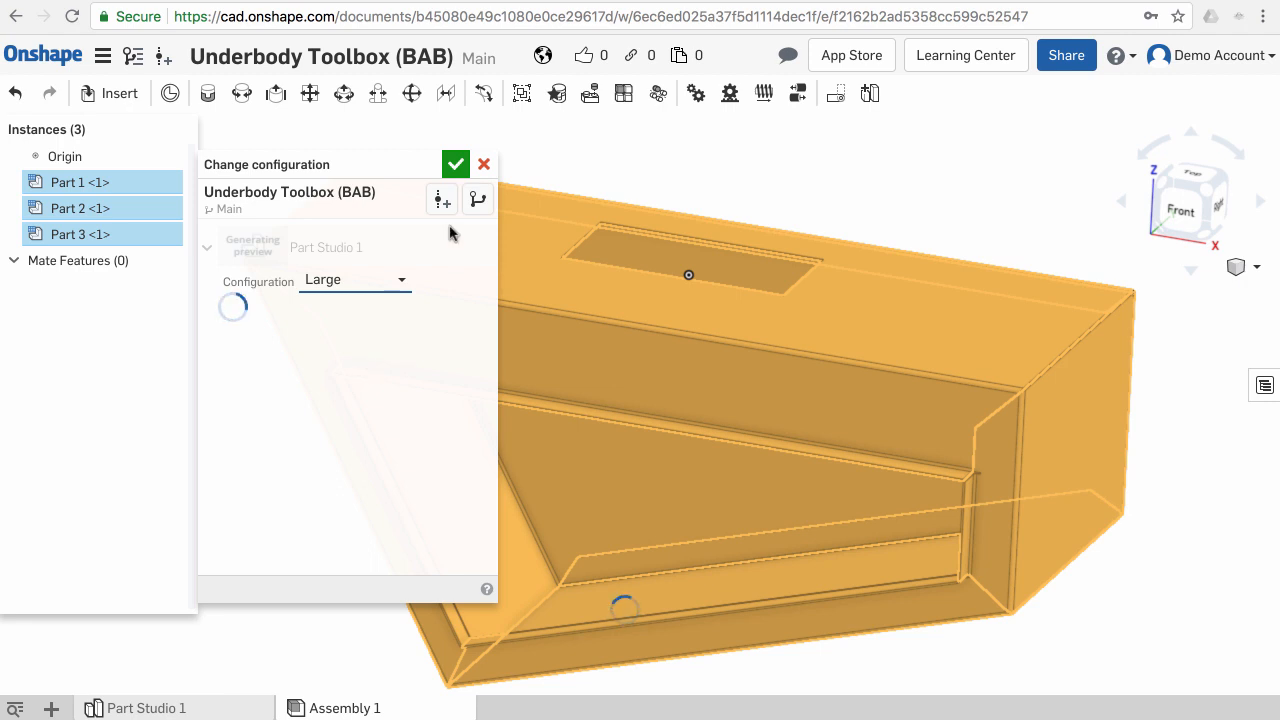
left_click(455, 164)
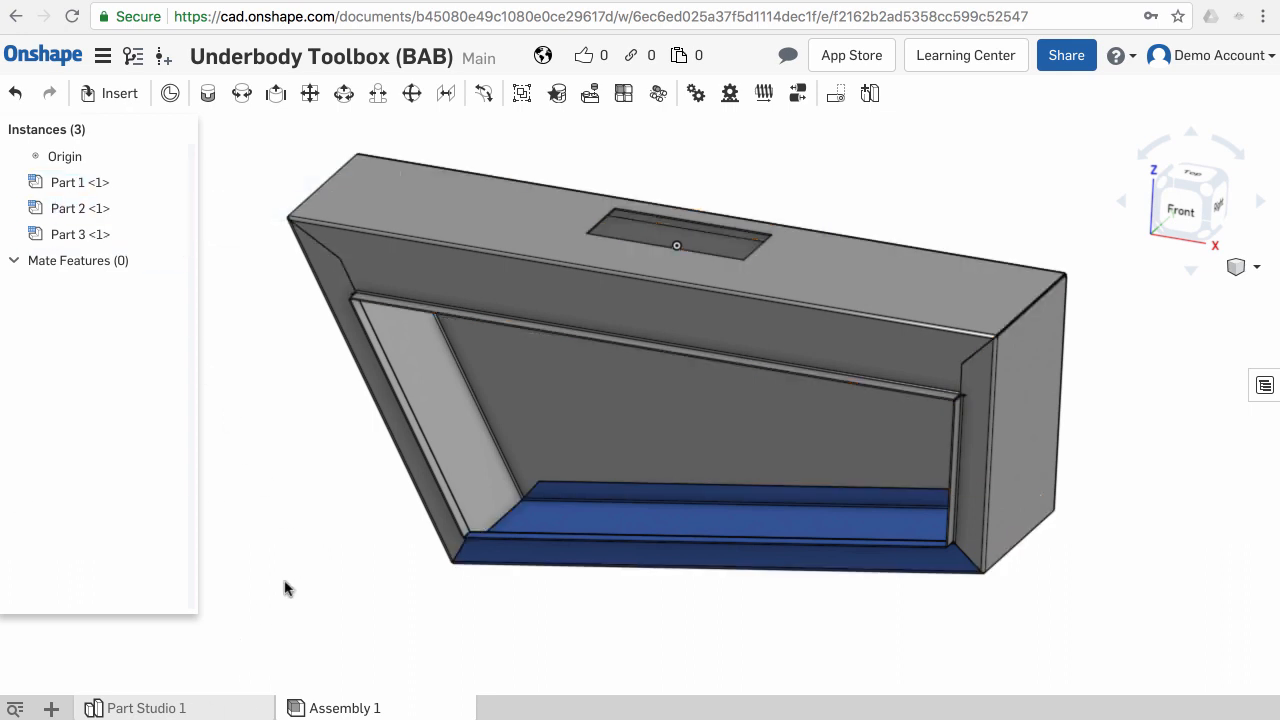
- Return to Part Studio 1 and add a new configuration variable input
left_click(219, 709)
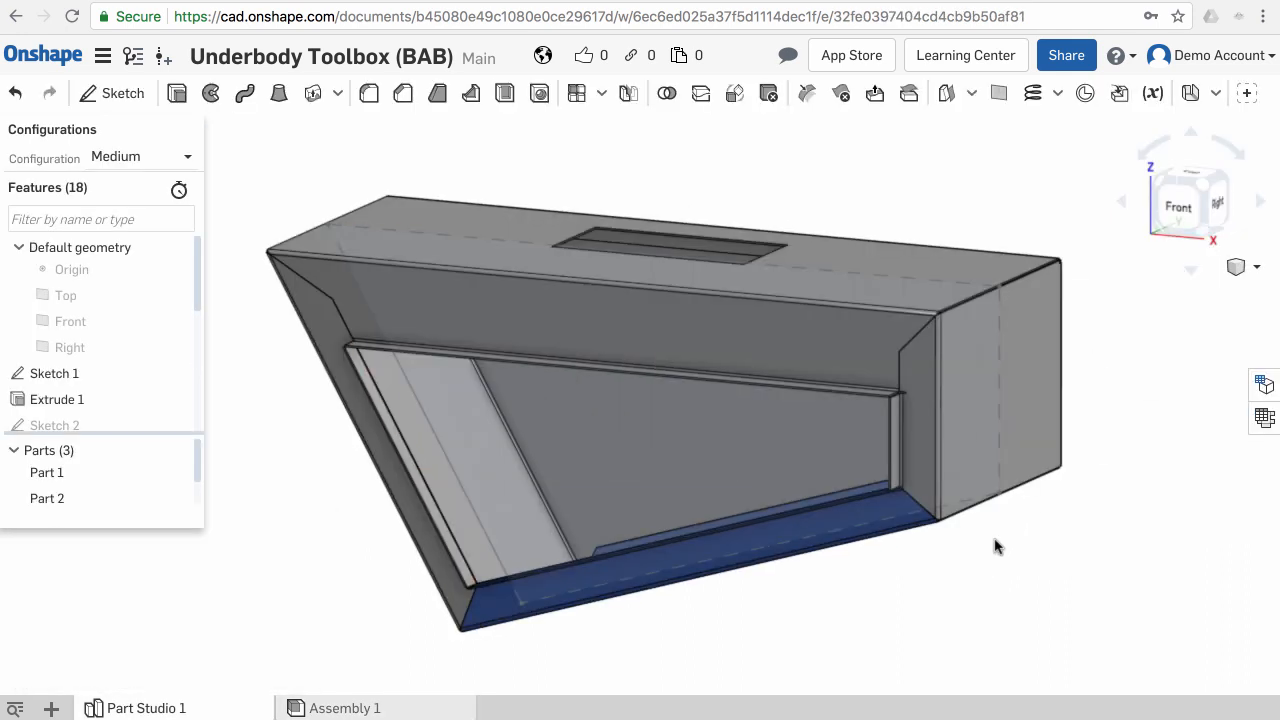
scroll(1010, 537, "down", 1)
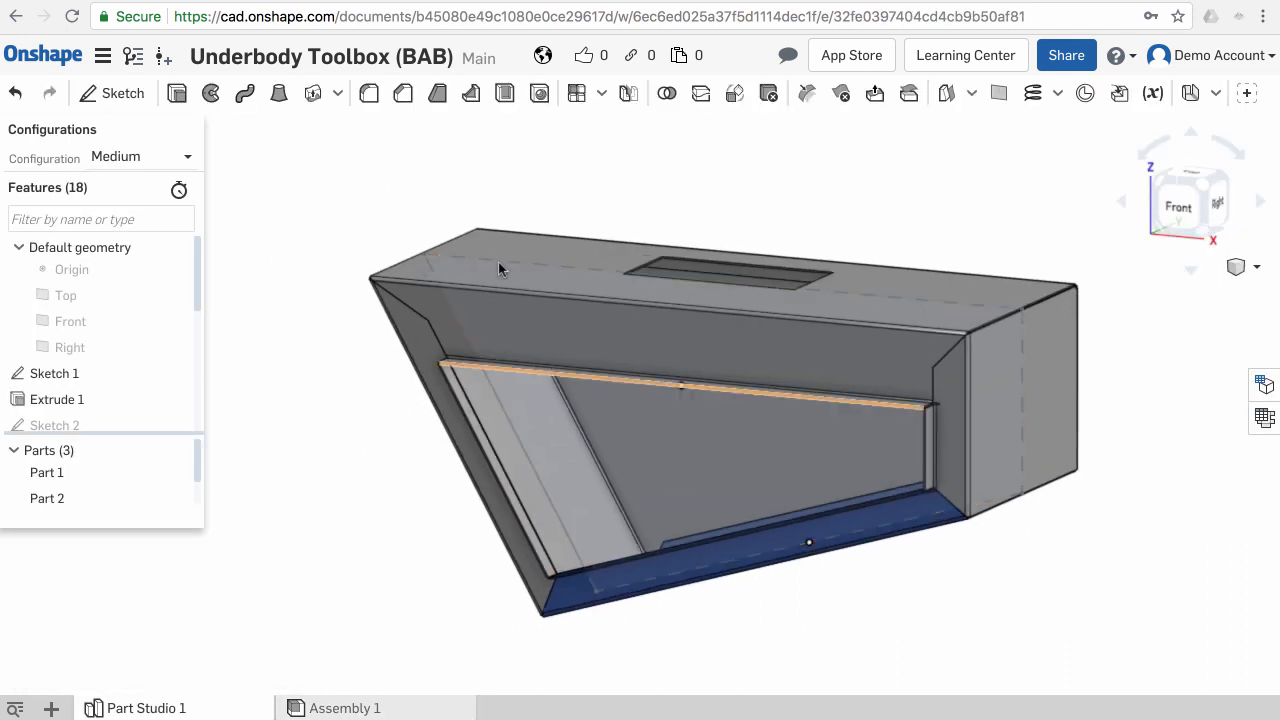
left_click(189, 164)
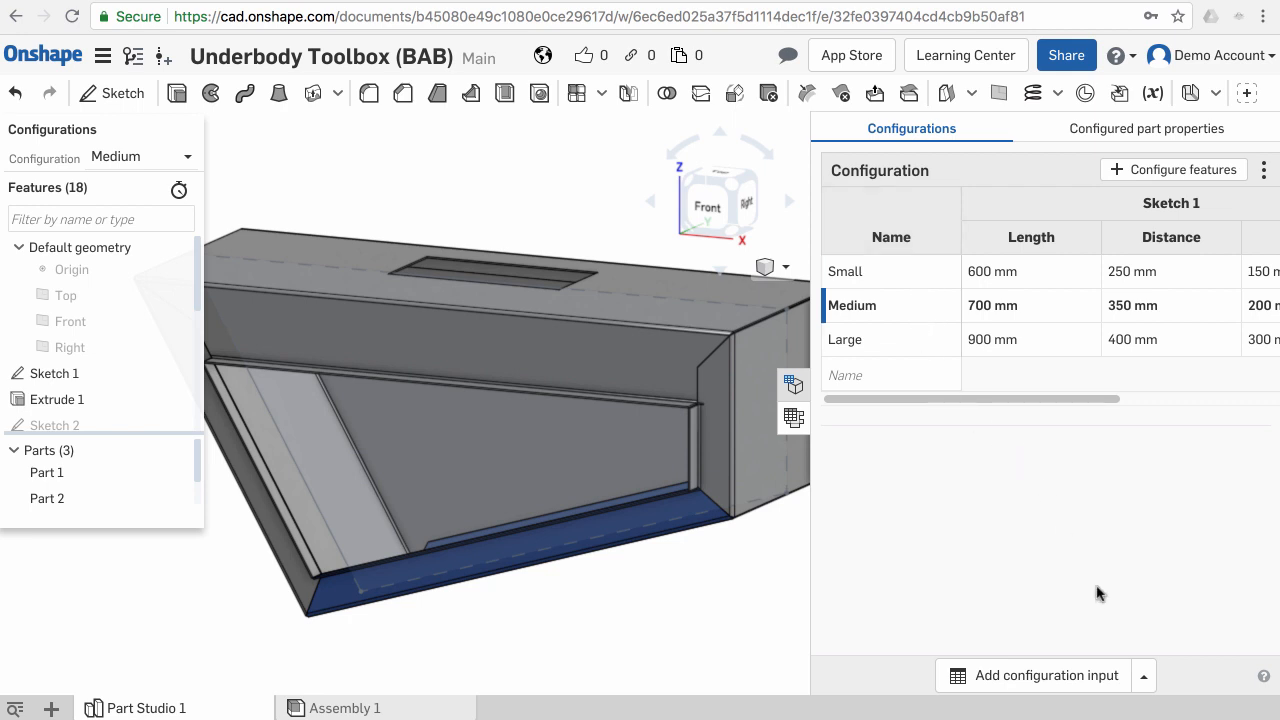
left_click(1143, 677)
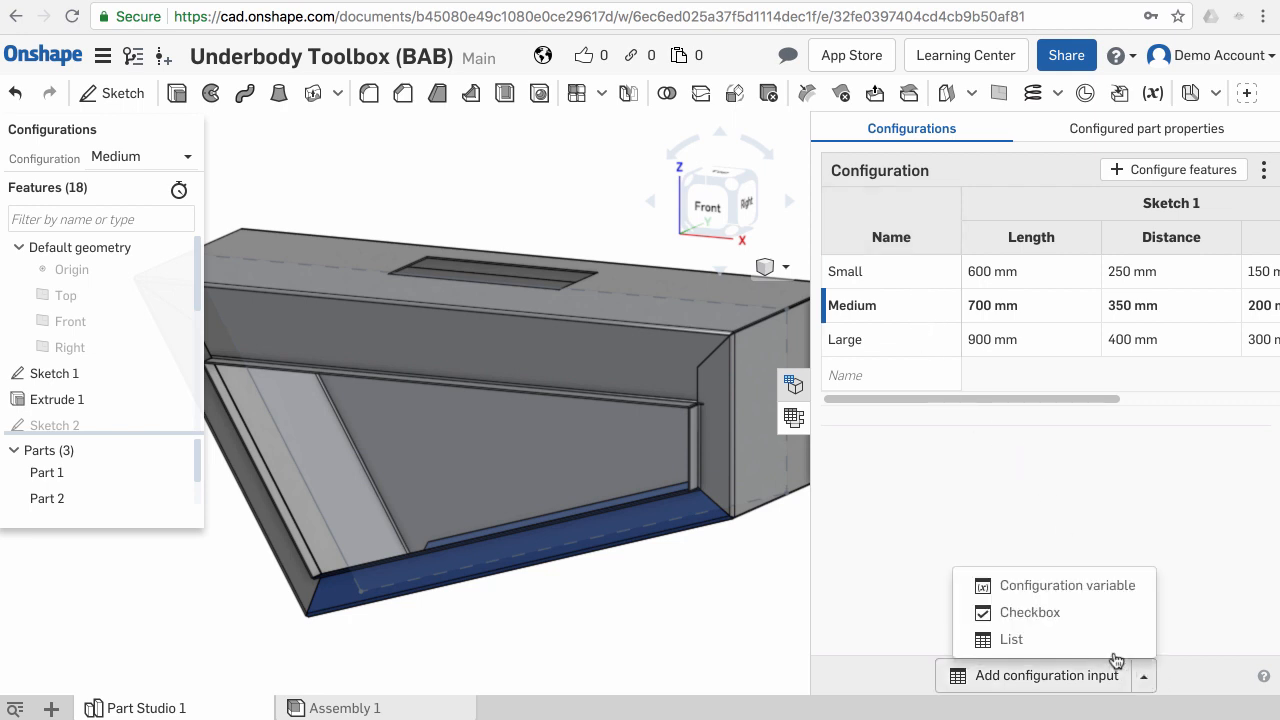
left_click(1066, 586)
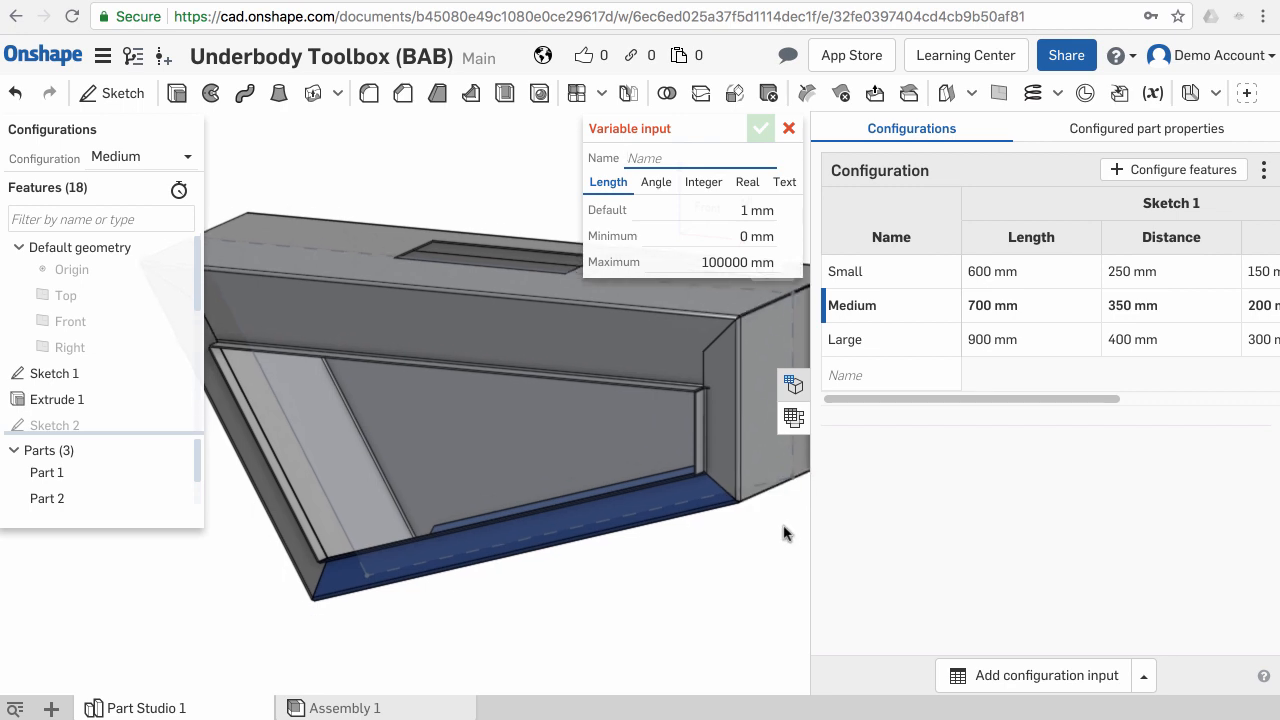
scroll(779, 530, "down", 5)
right_click_drag(742, 555, 659, 505)
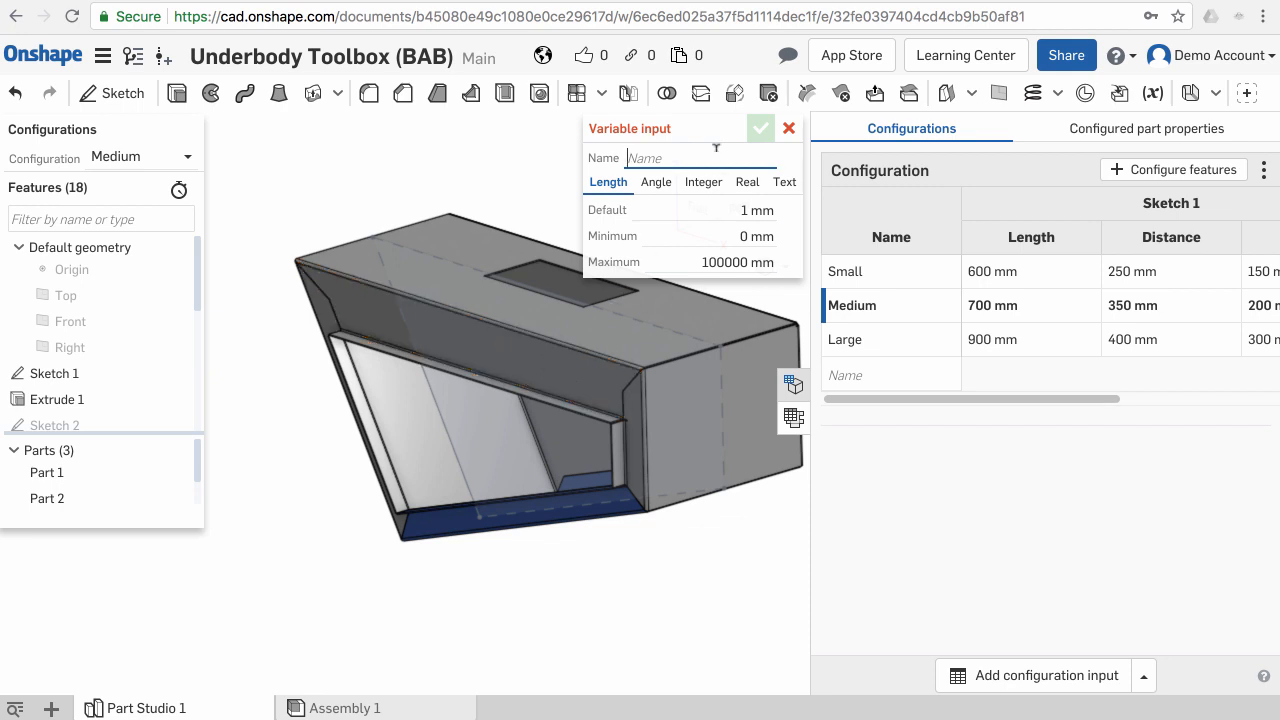
- Name the length variable Rope Rail with a default of 80 mm
type("R")
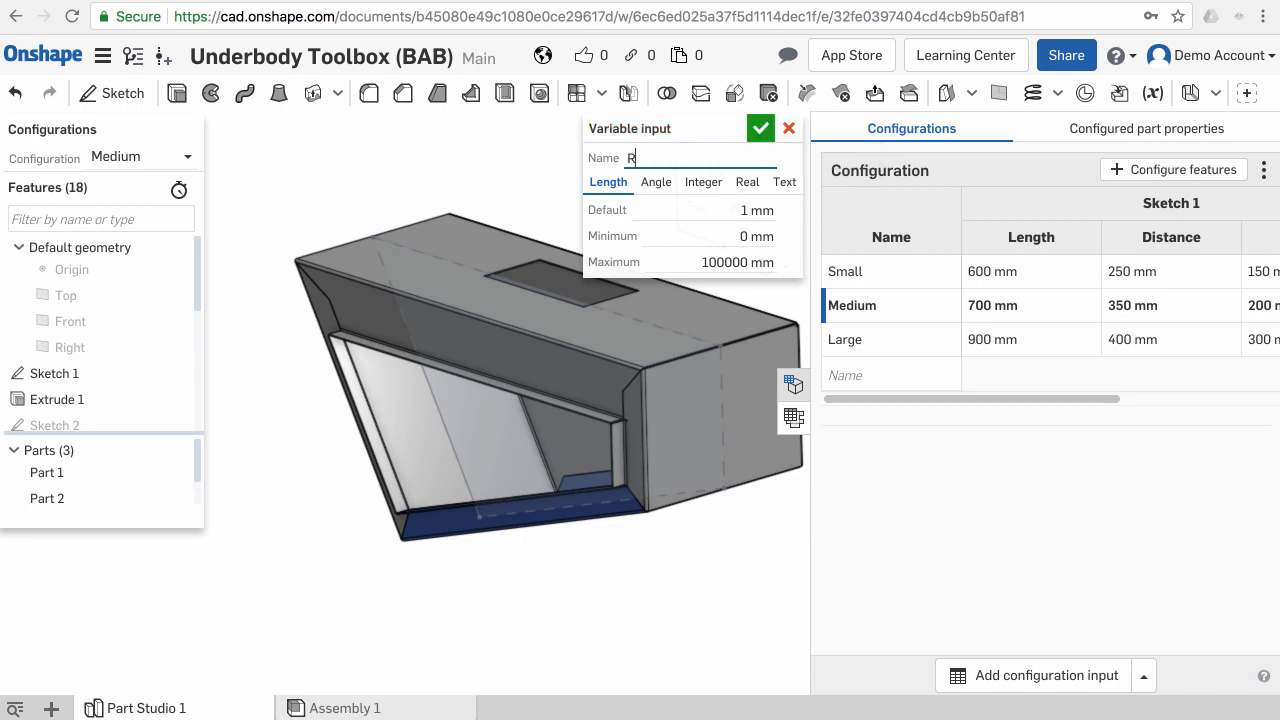
type("ope Rail")
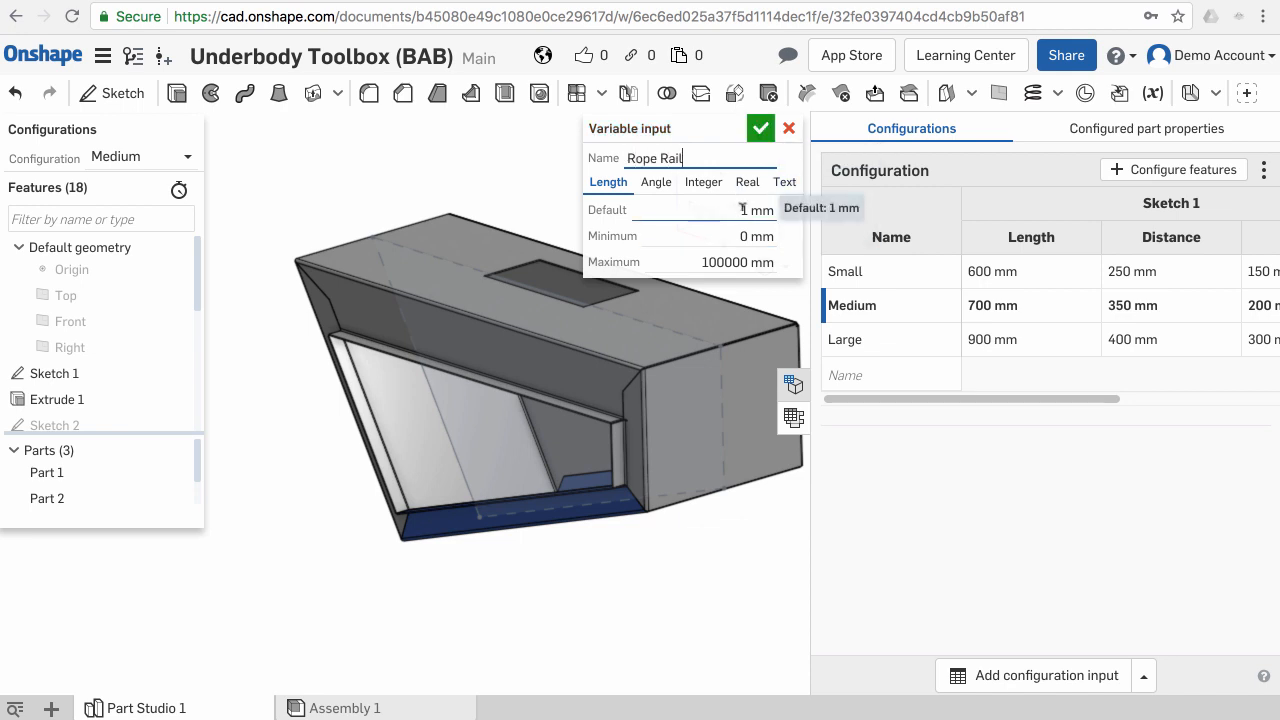
left_click(742, 208)
type("80")
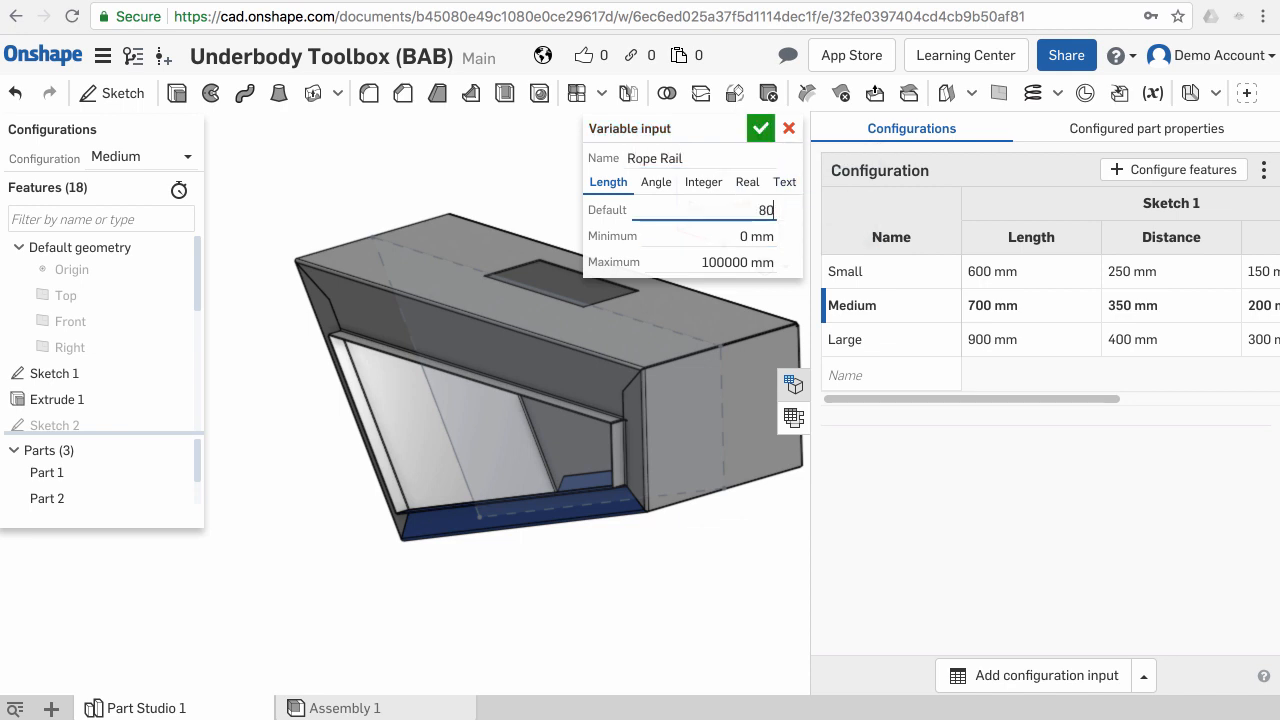
- Set the Rope Rail variable's minimum to 80 mm and maximum to 120 mm
left_click(745, 233)
type("120")
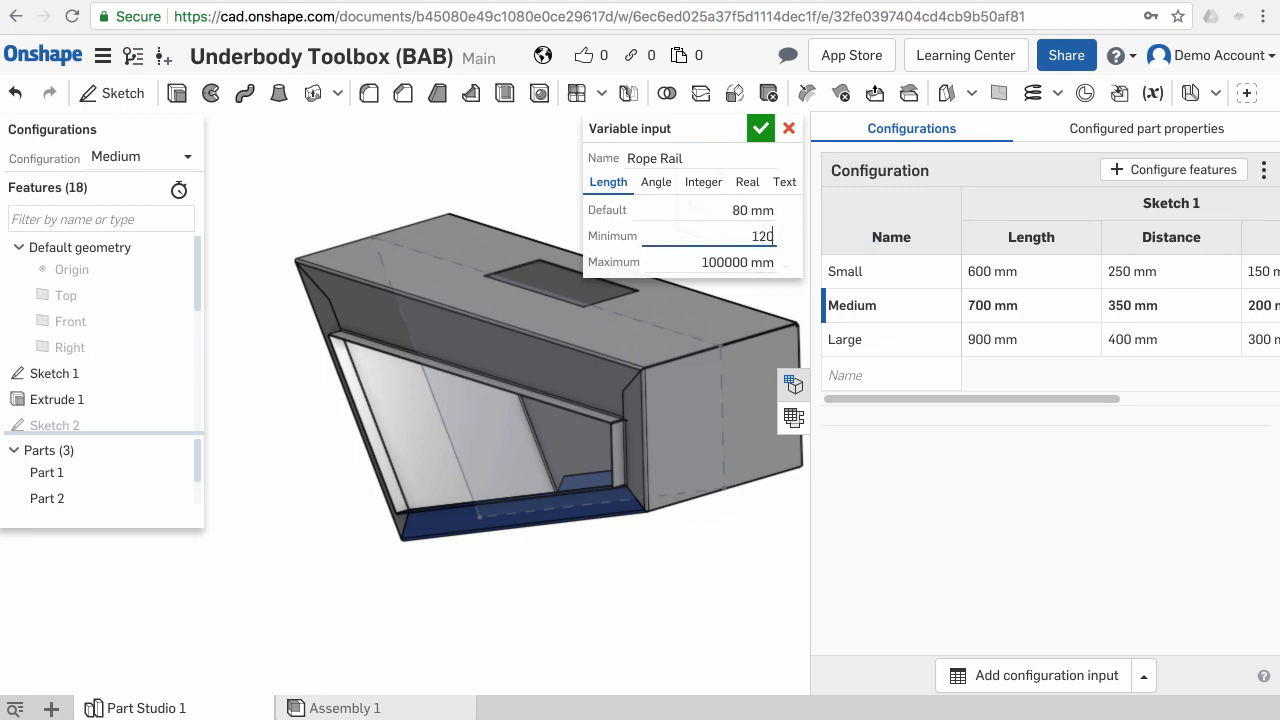
left_click(745, 260)
type("60")
left_click(684, 212)
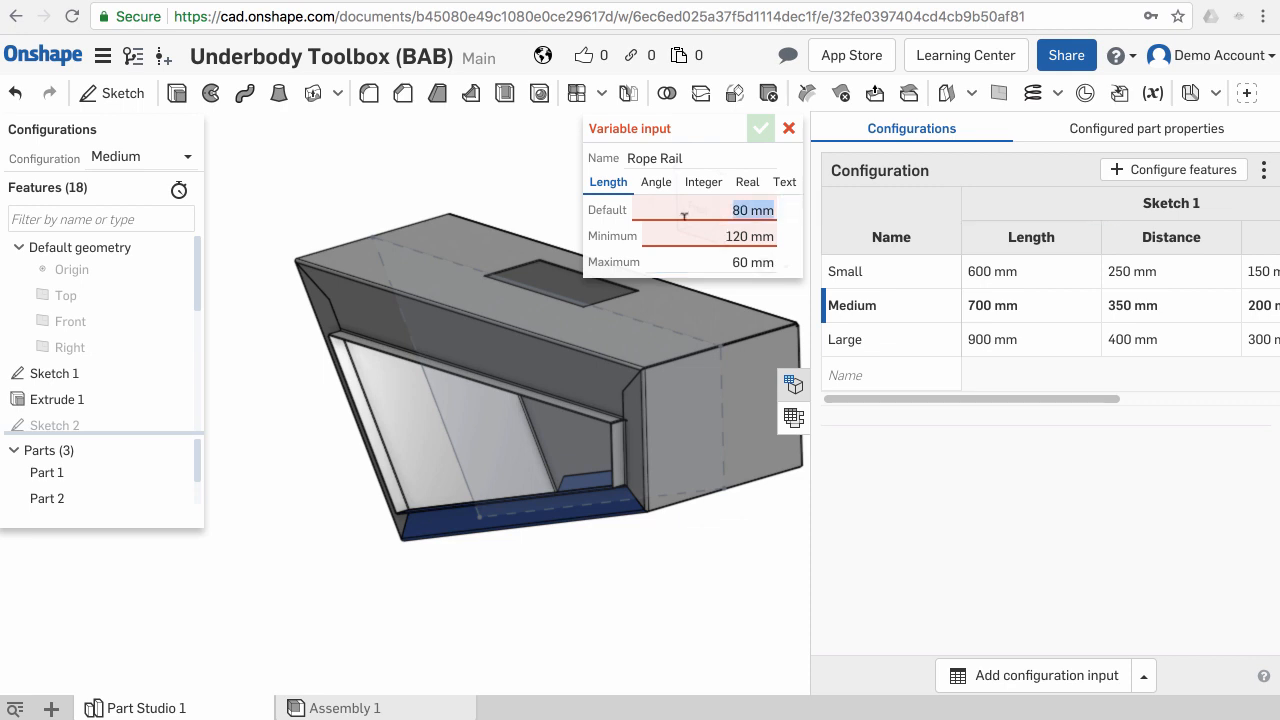
key("Tab")
type("80")
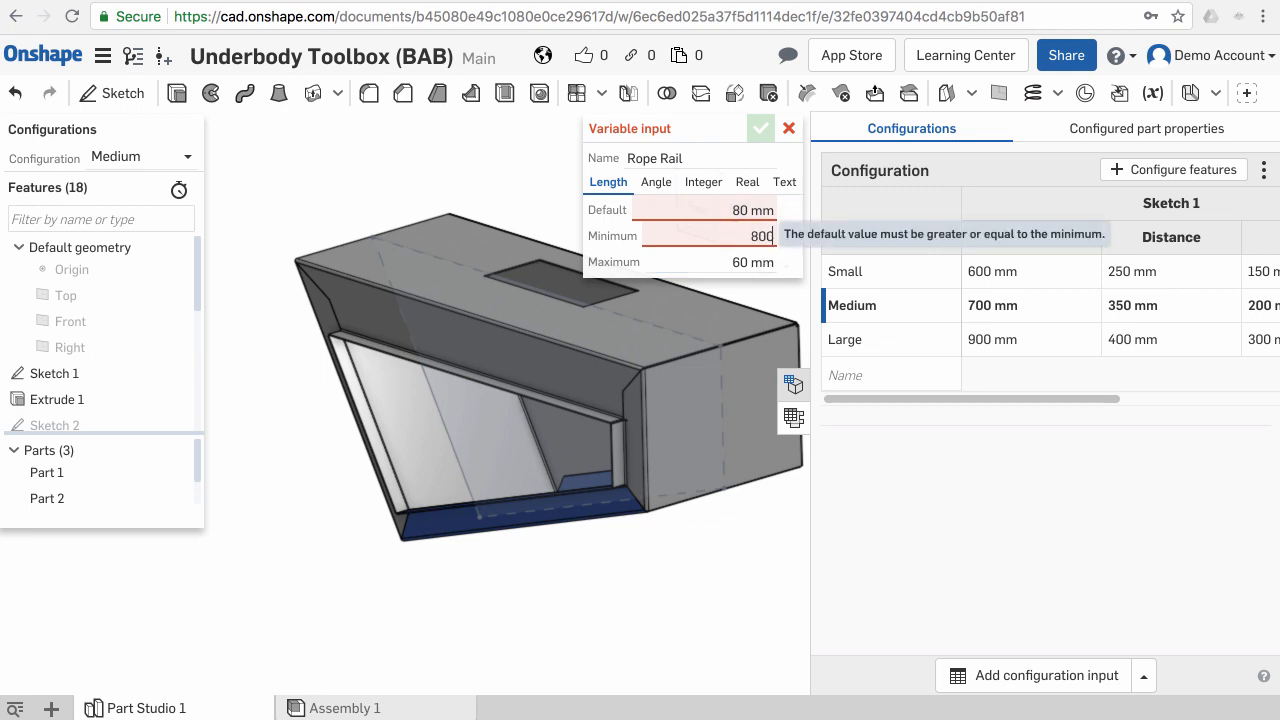
key("Tab")
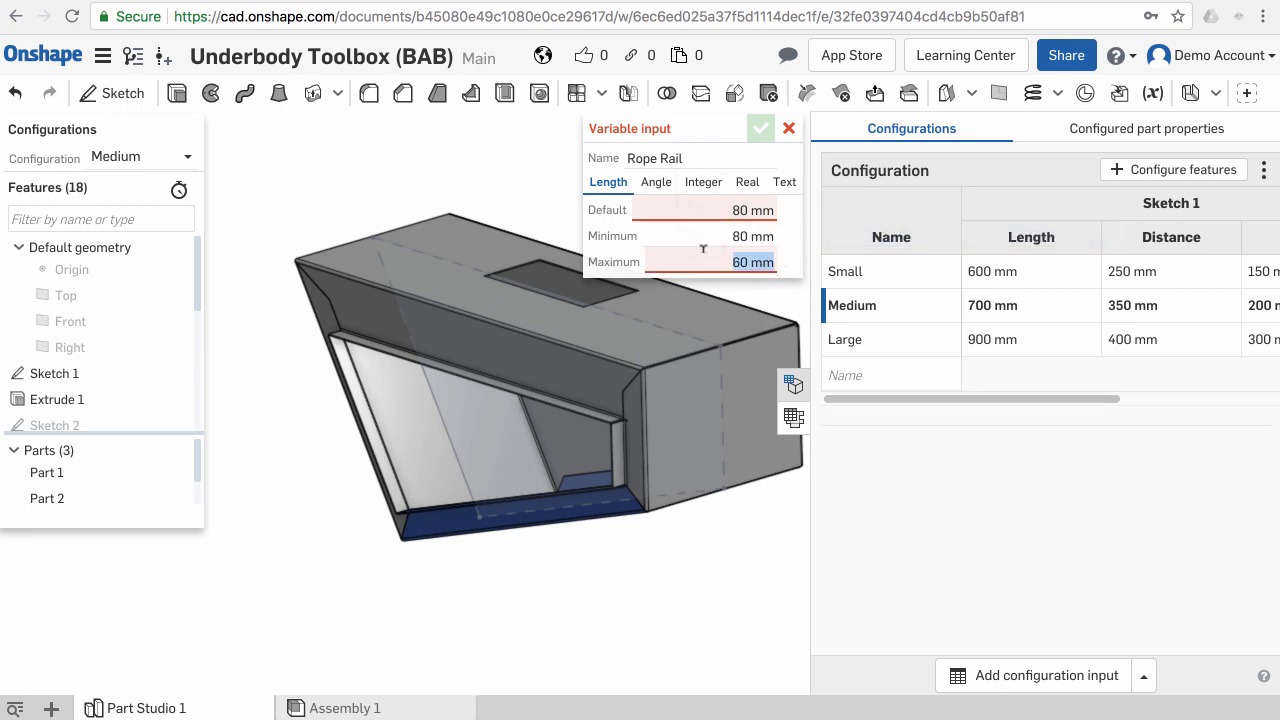
type("120")
key("Return")
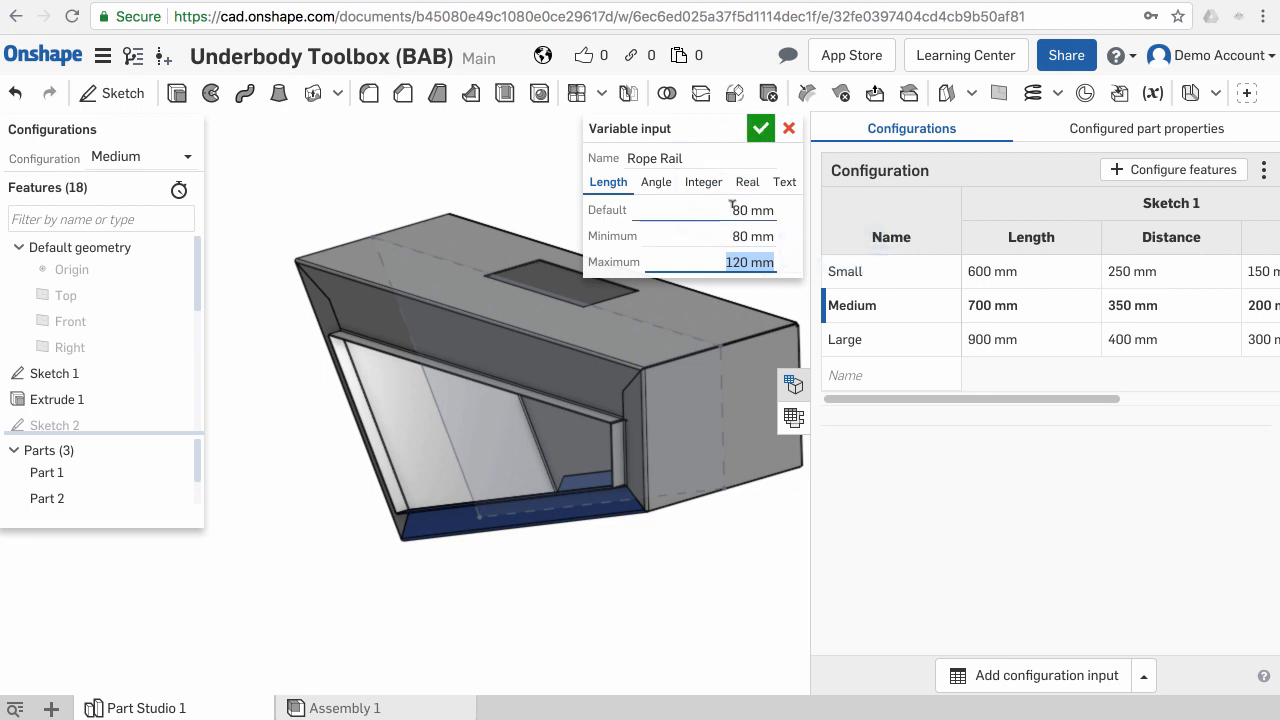
- Set the Rope Rail variable's minimum to 60 mm and confirm the variable input
left_click(726, 235)
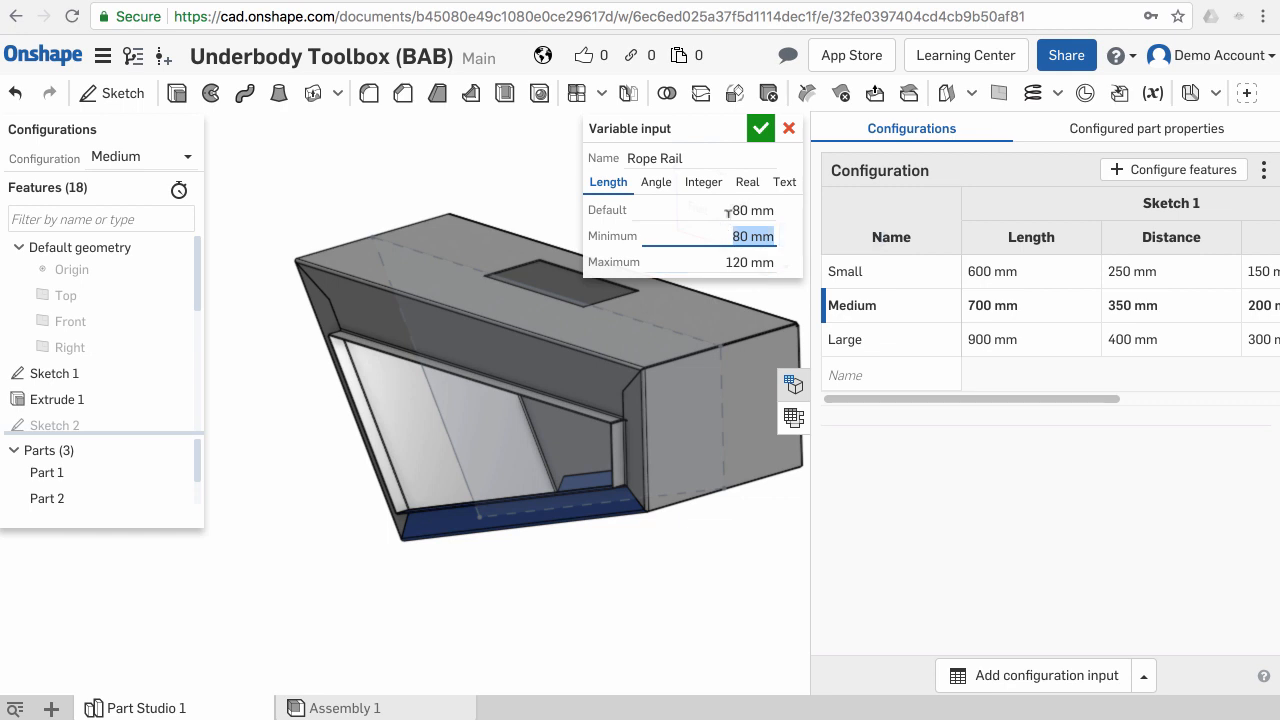
type("60")
key("Return")
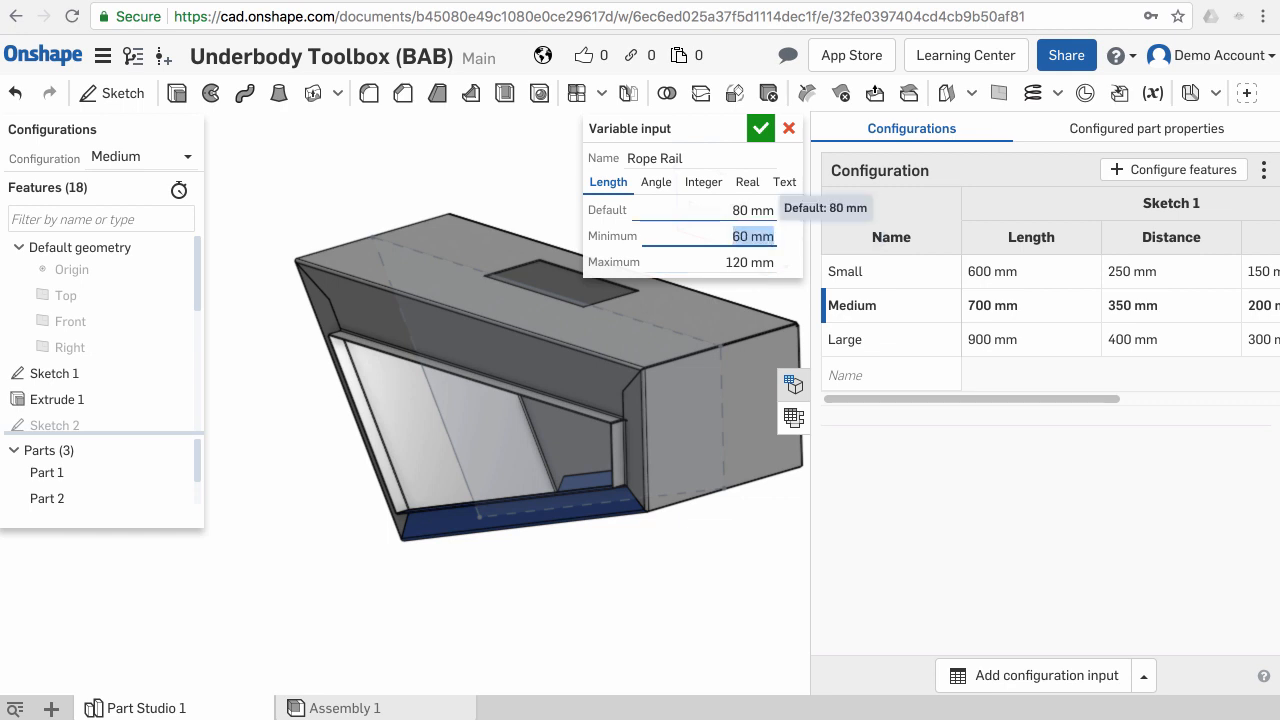
left_click(760, 127)
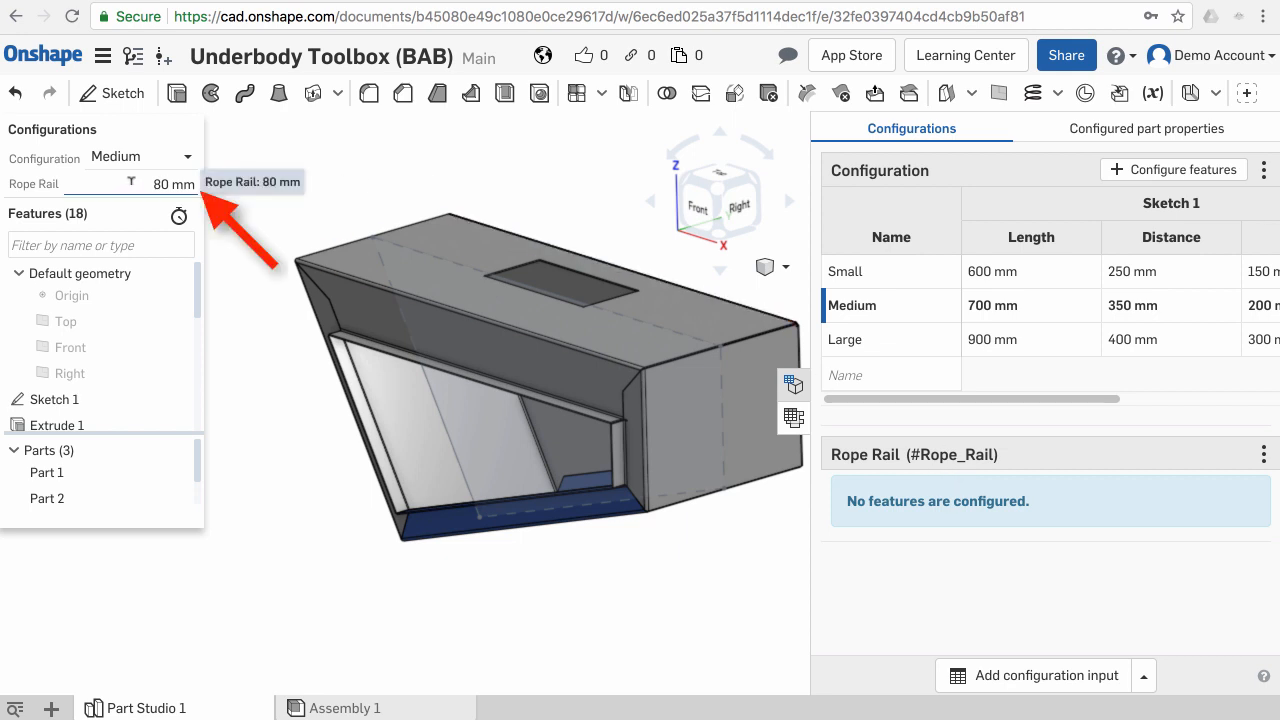
- Edit Sketch 2, link its 80 mm rail distance dimension to the #Rope_Rail variable, and confirm the sketch
middle_click_drag(504, 359, 506, 337)
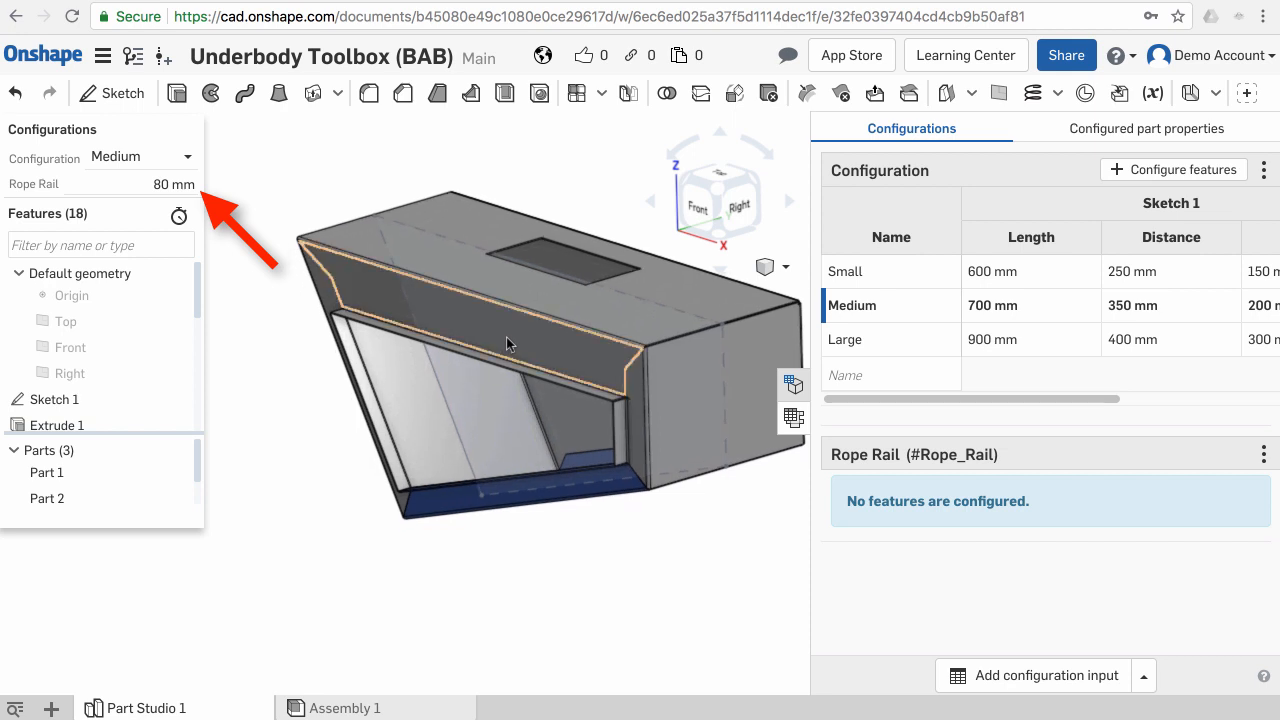
scroll(506, 343, "down", 1)
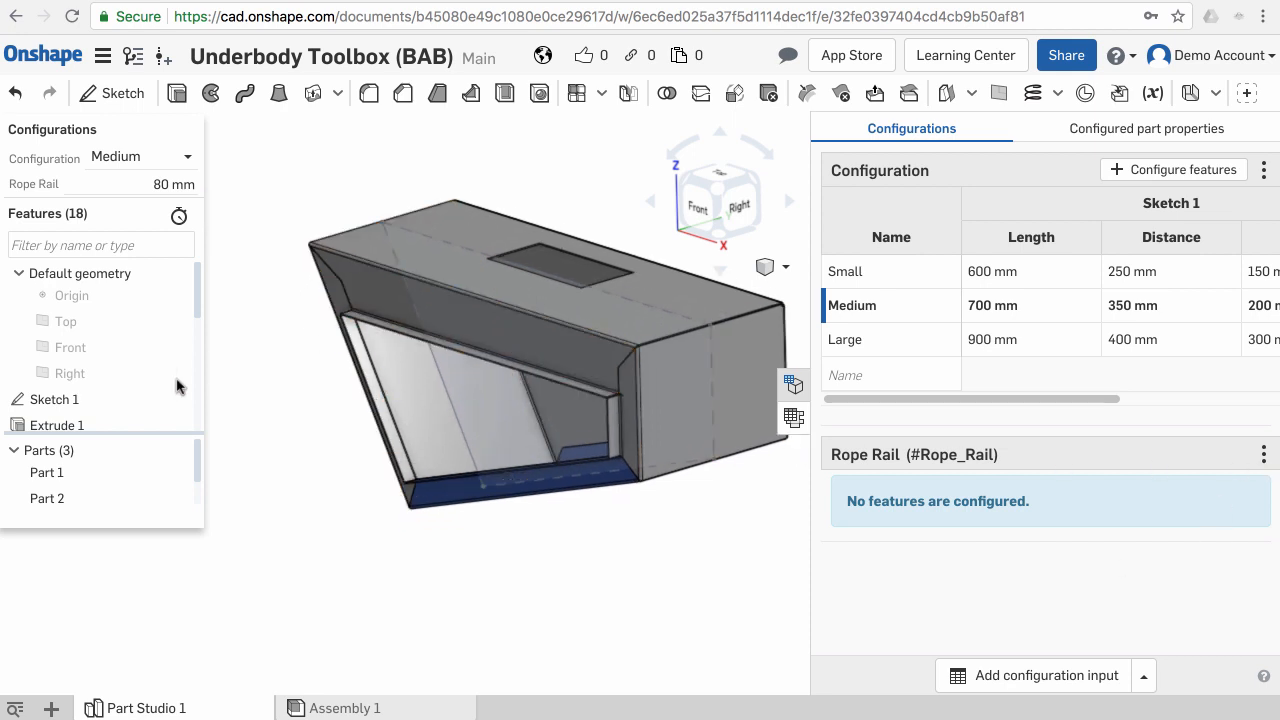
left_click_drag(200, 309, 196, 328)
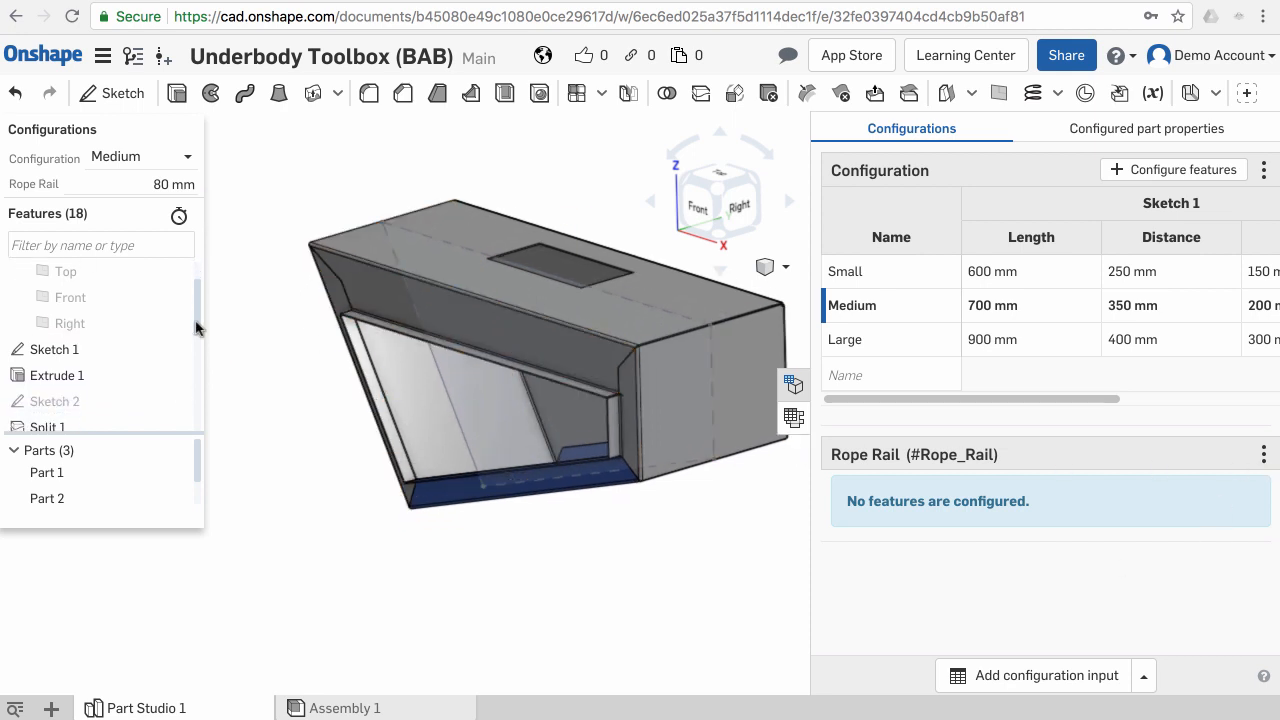
left_click(391, 292)
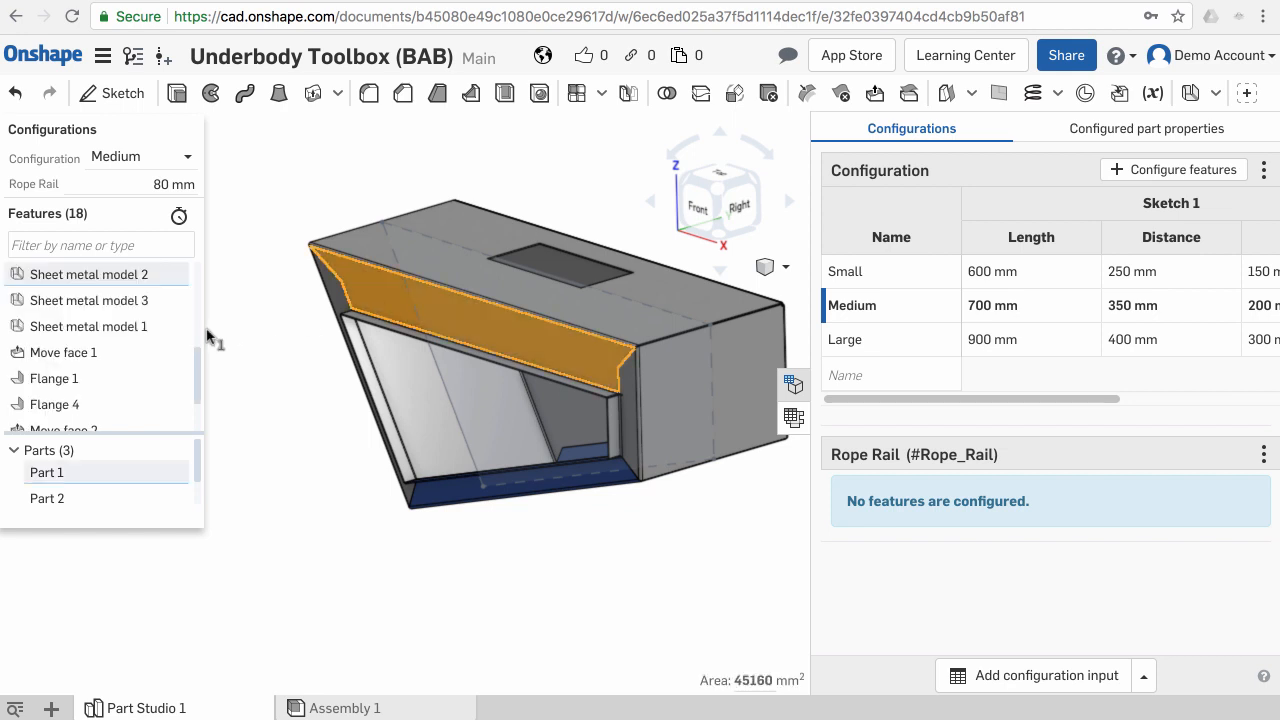
left_click_drag(200, 363, 197, 311)
left_click(108, 362)
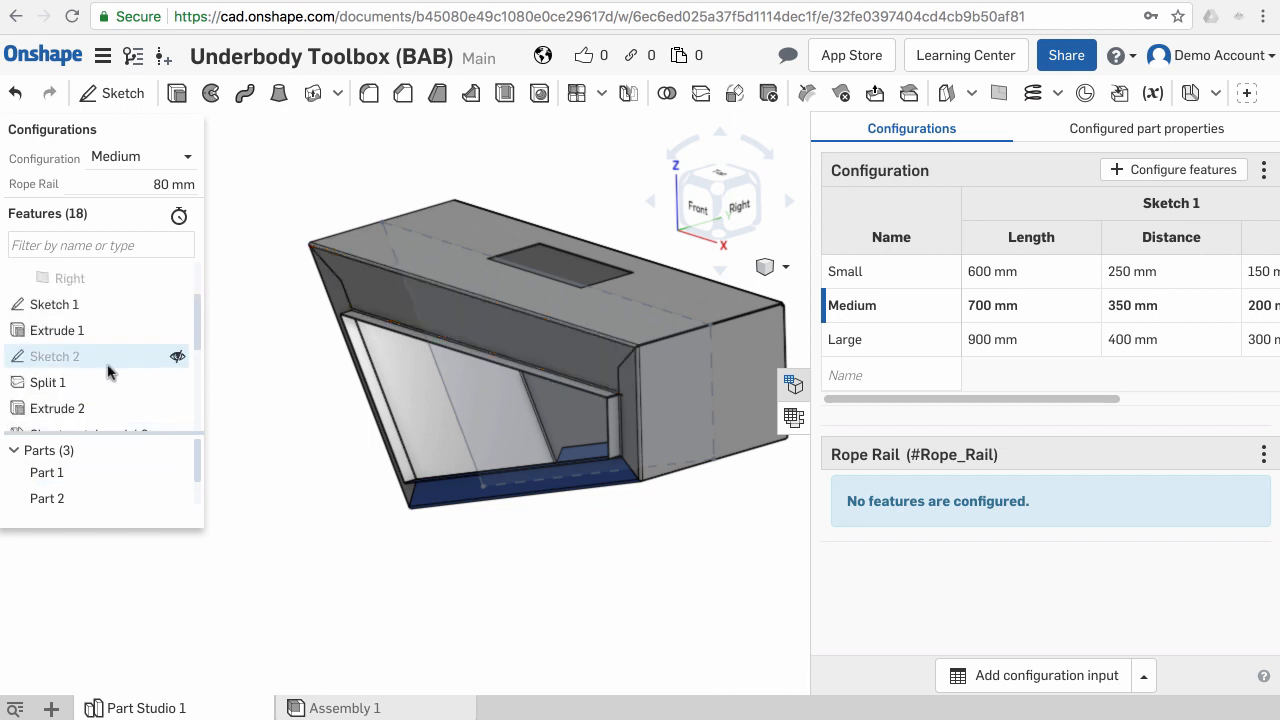
right_click(108, 360)
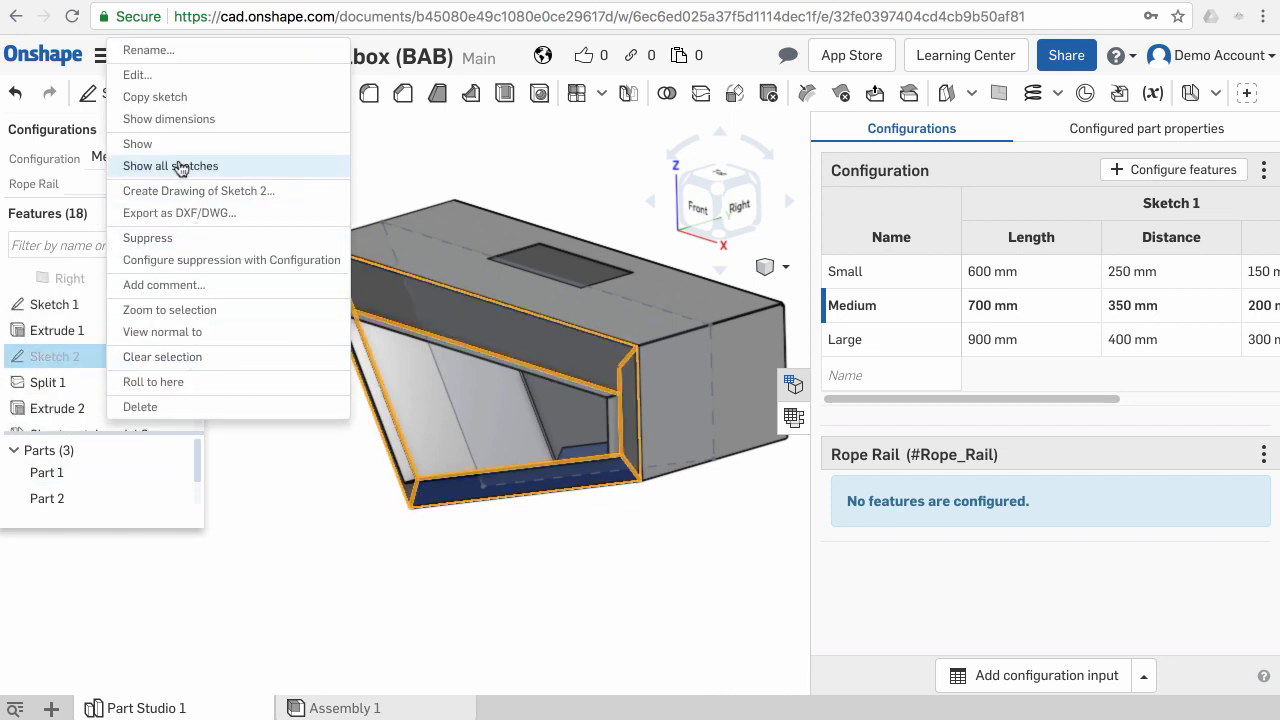
left_click(160, 78)
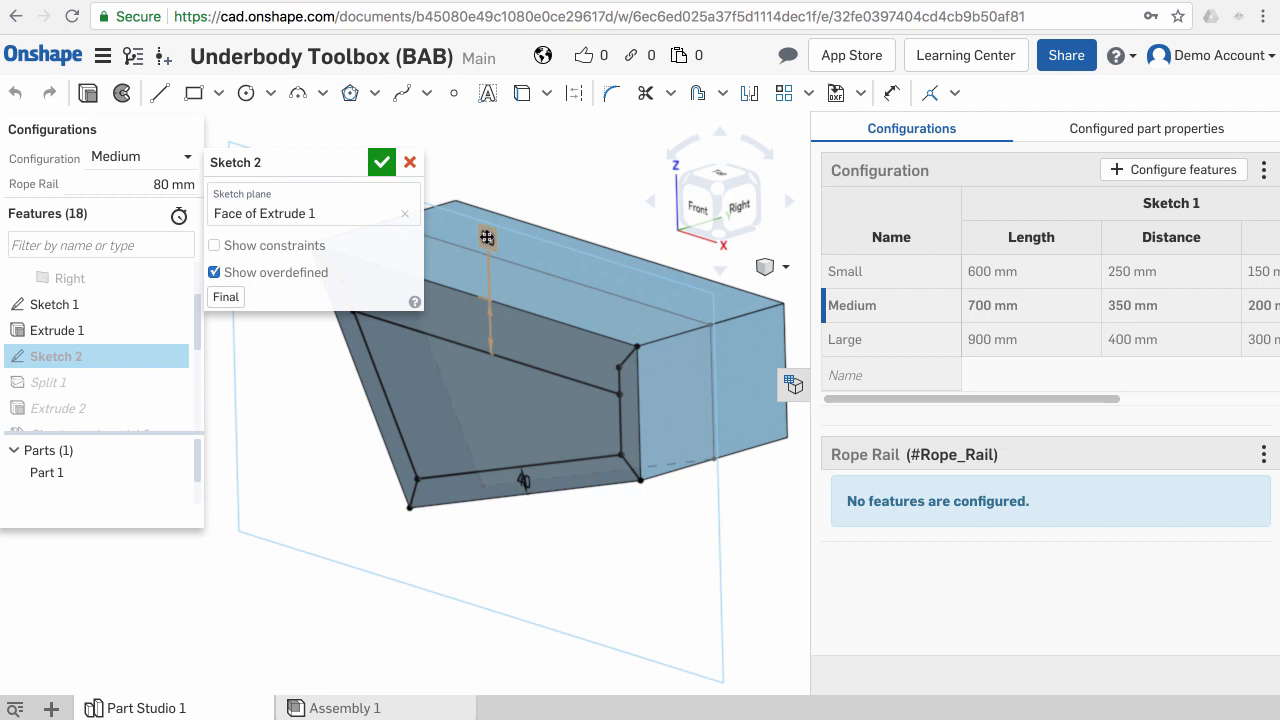
right_click(487, 237)
mouse_move(517, 254)
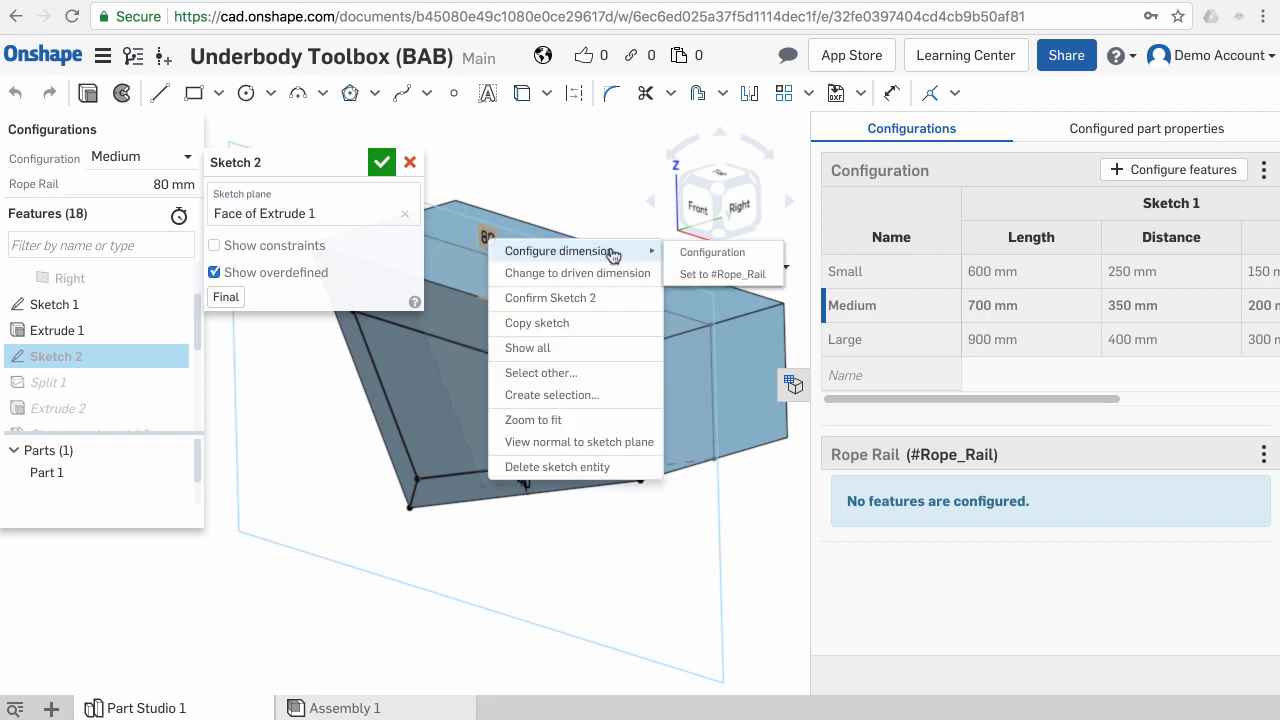
left_click(740, 280)
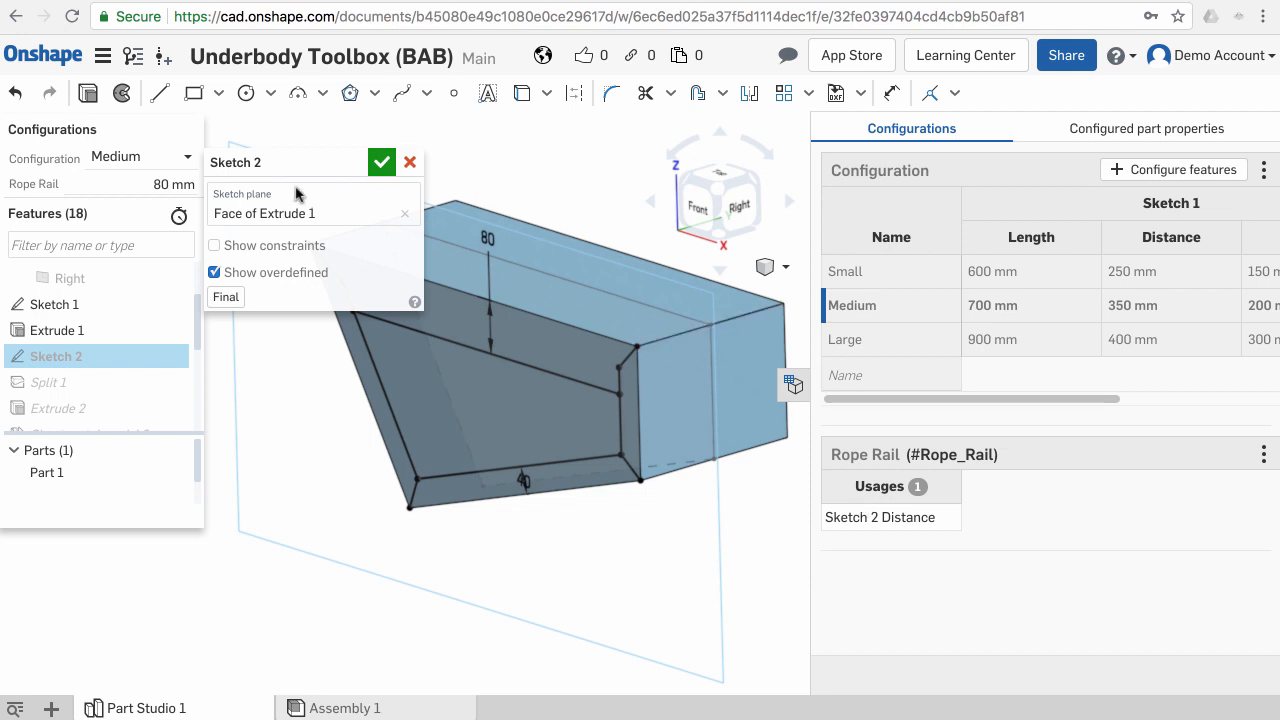
left_click(380, 162)
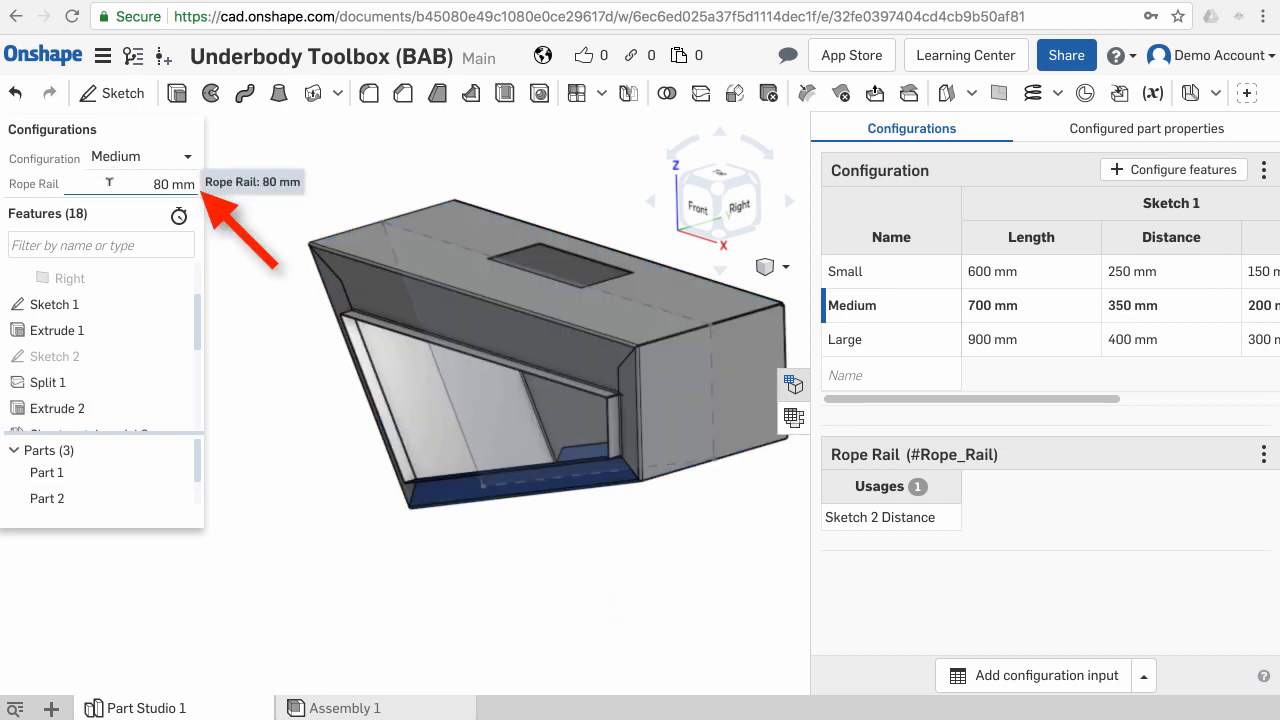
- Test the Rope Rail configuration value by setting it to 120 mm and then 60 mm
left_click(175, 184)
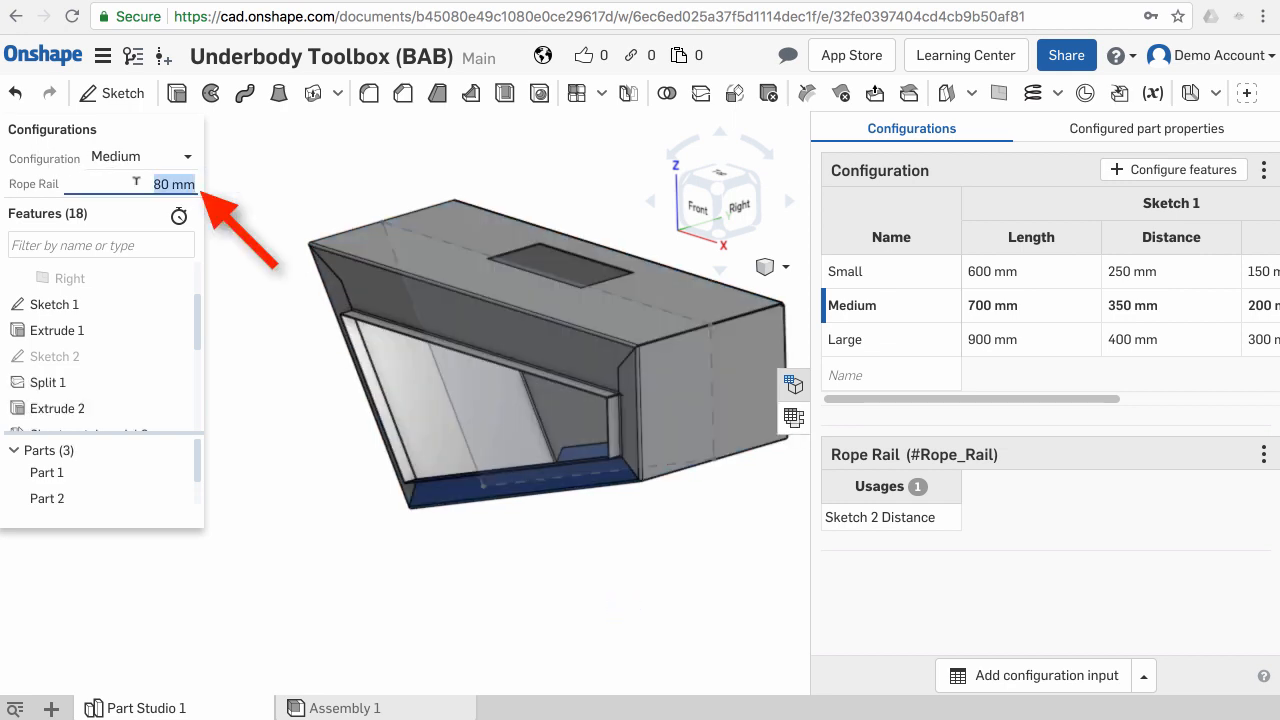
type("120")
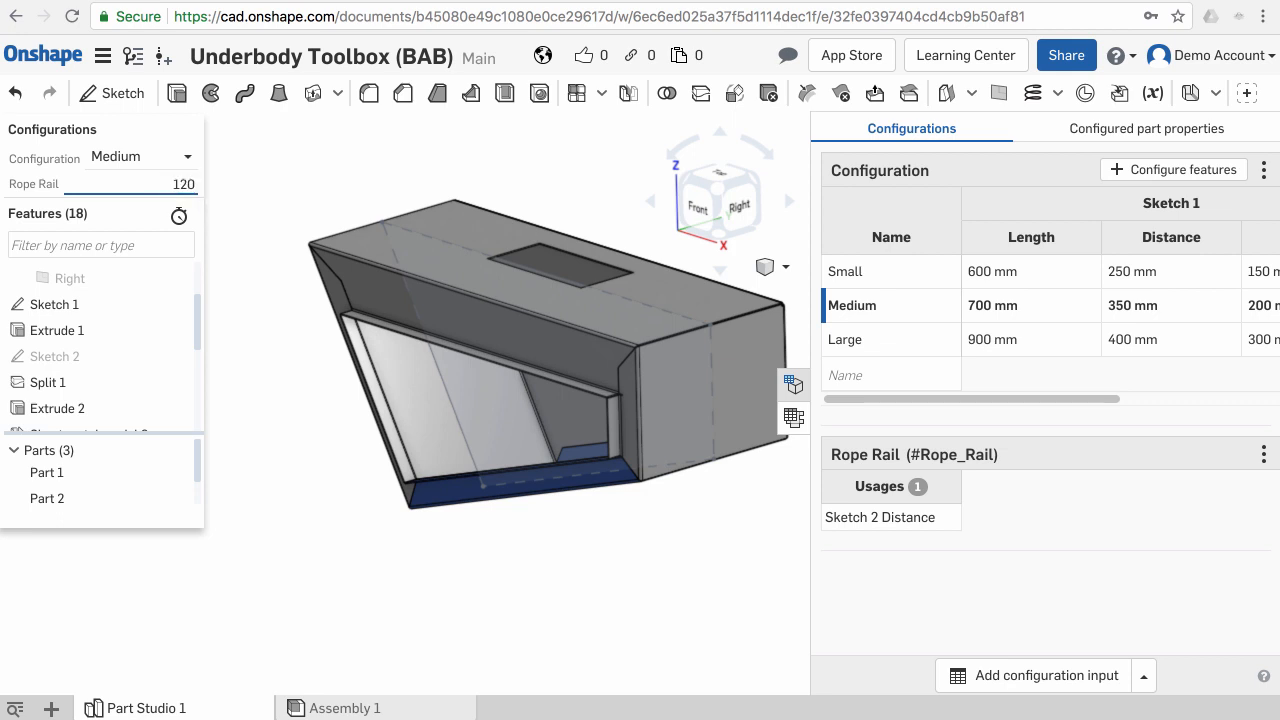
key("Return")
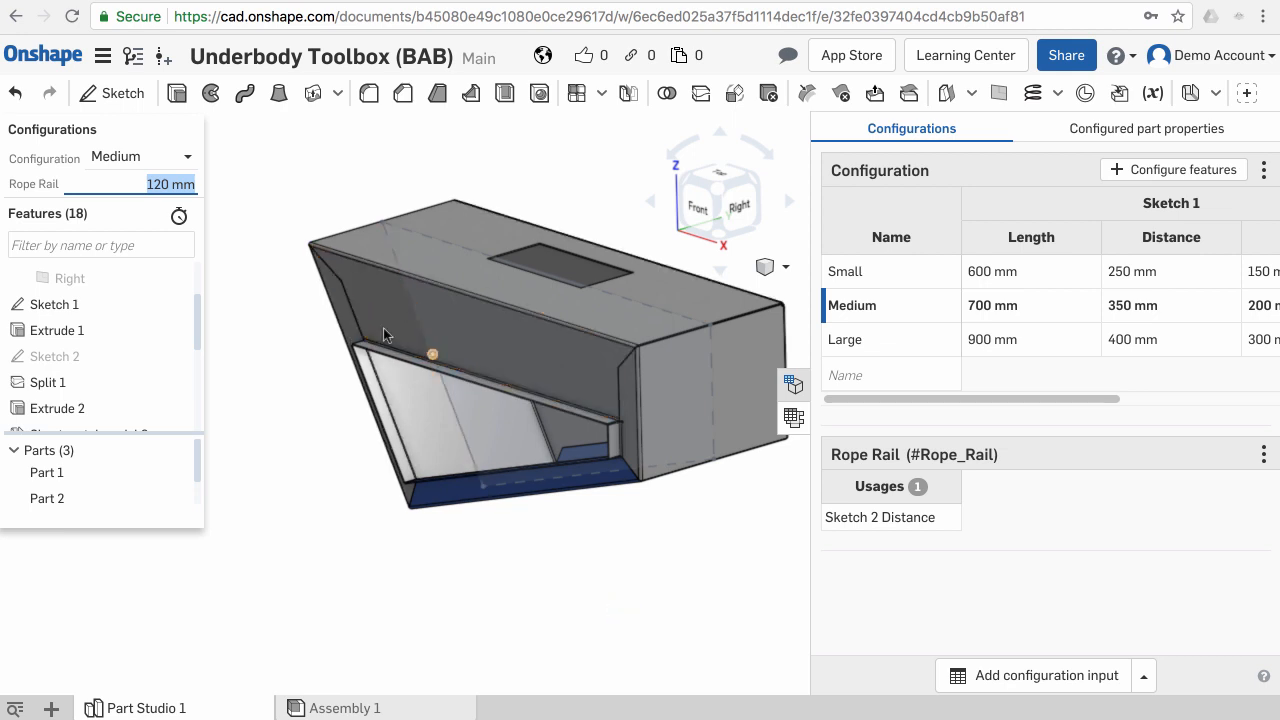
type("60")
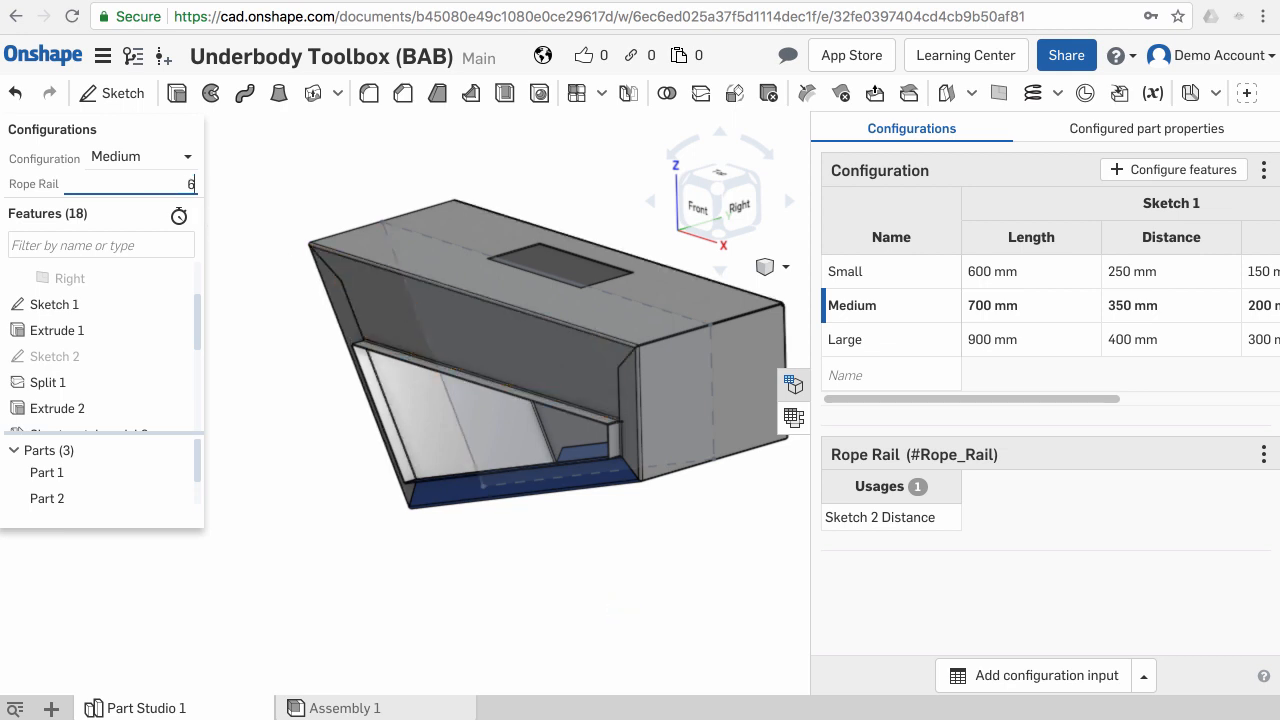
key("Return")
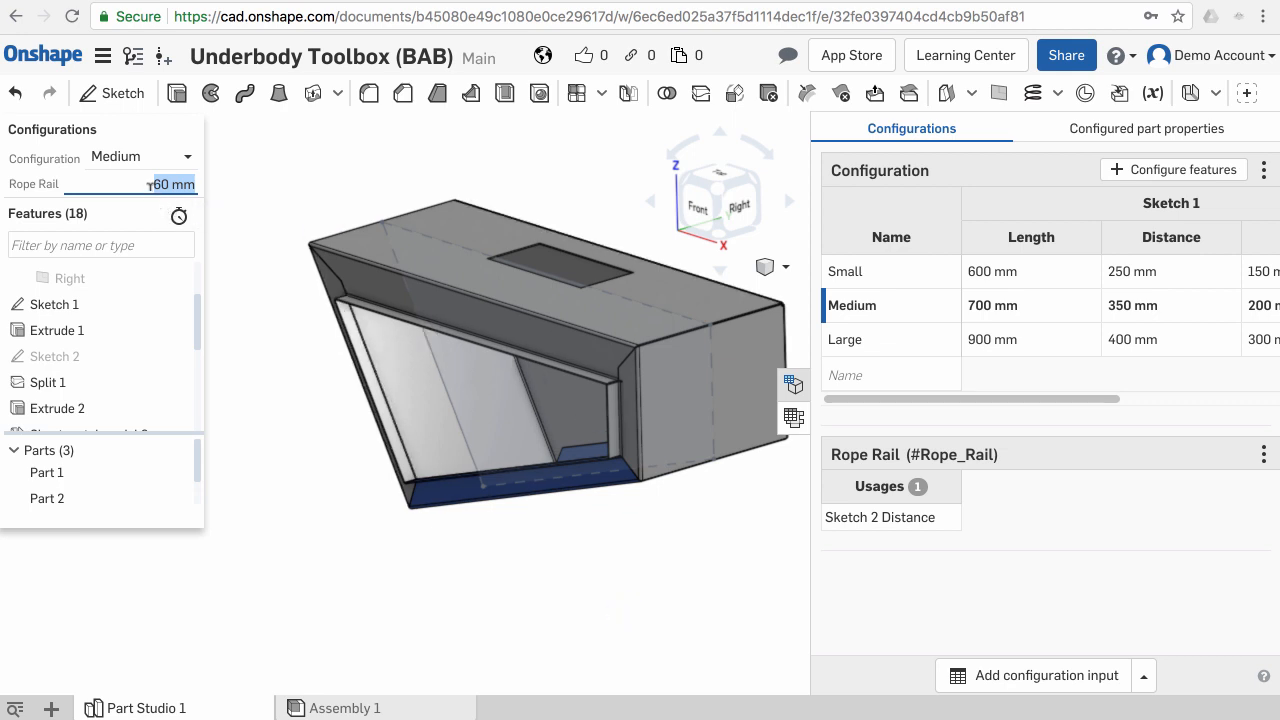
- Try a Rope Rail value of 50 mm, then set it back to 80 mm
left_click(147, 184)
key("Up")
type("50")
key("Return")
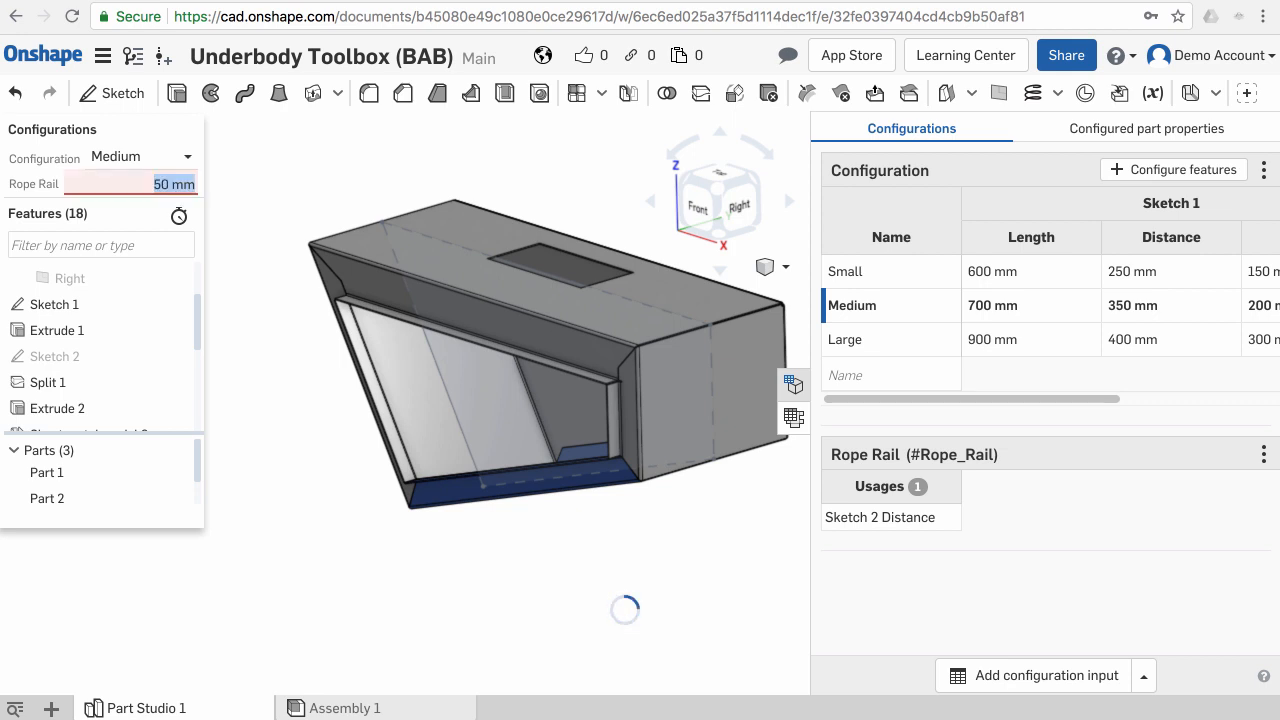
type("80")
key("Return")
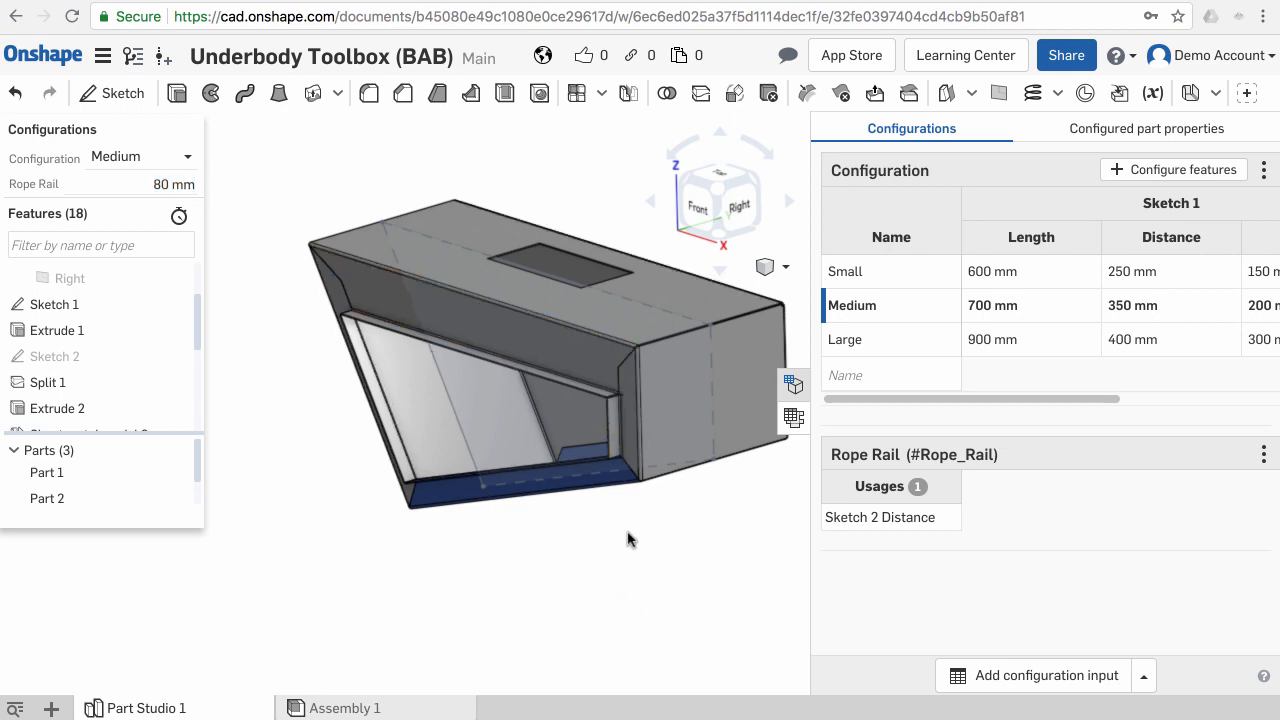
- Add another configuration variable input and switch its type to Angle
mouse_move(628, 534)
right_mouse_down()
mouse_move(597, 520)
mouse_move(611, 494)
mouse_move(653, 508)
mouse_move(632, 518)
right_mouse_up()
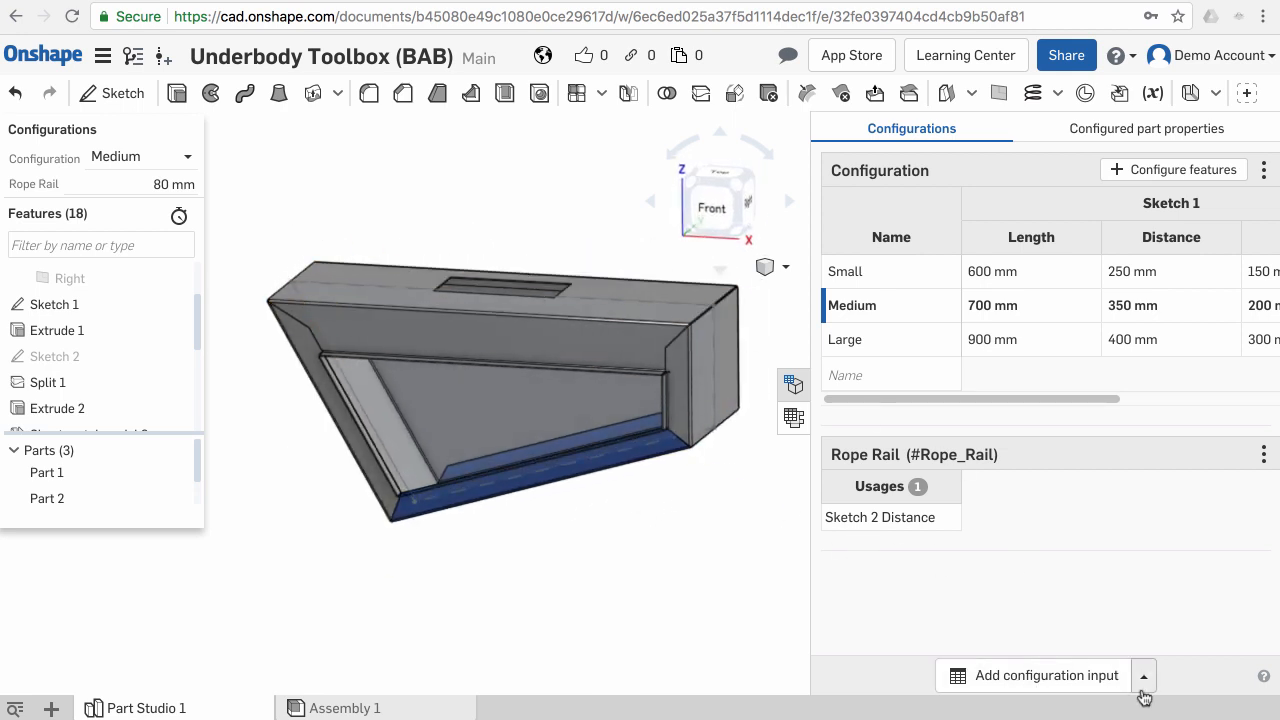
left_click(1144, 678)
left_click(1045, 584)
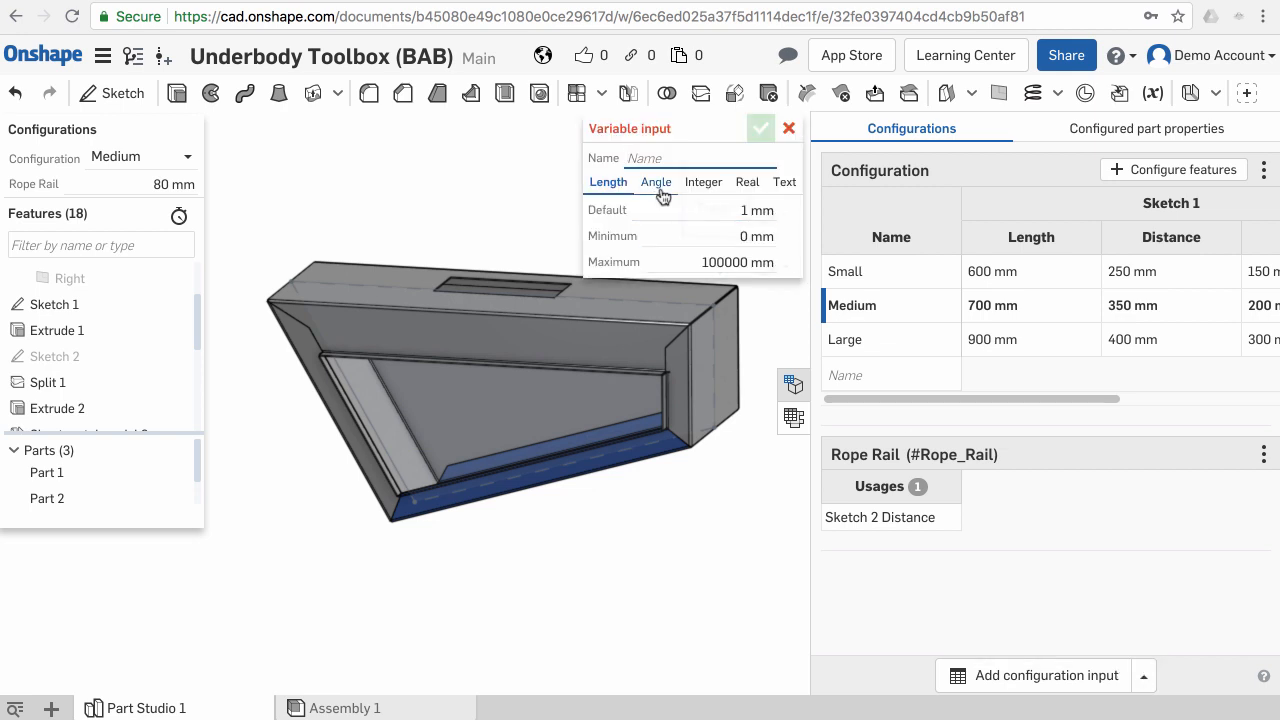
left_click(660, 188)
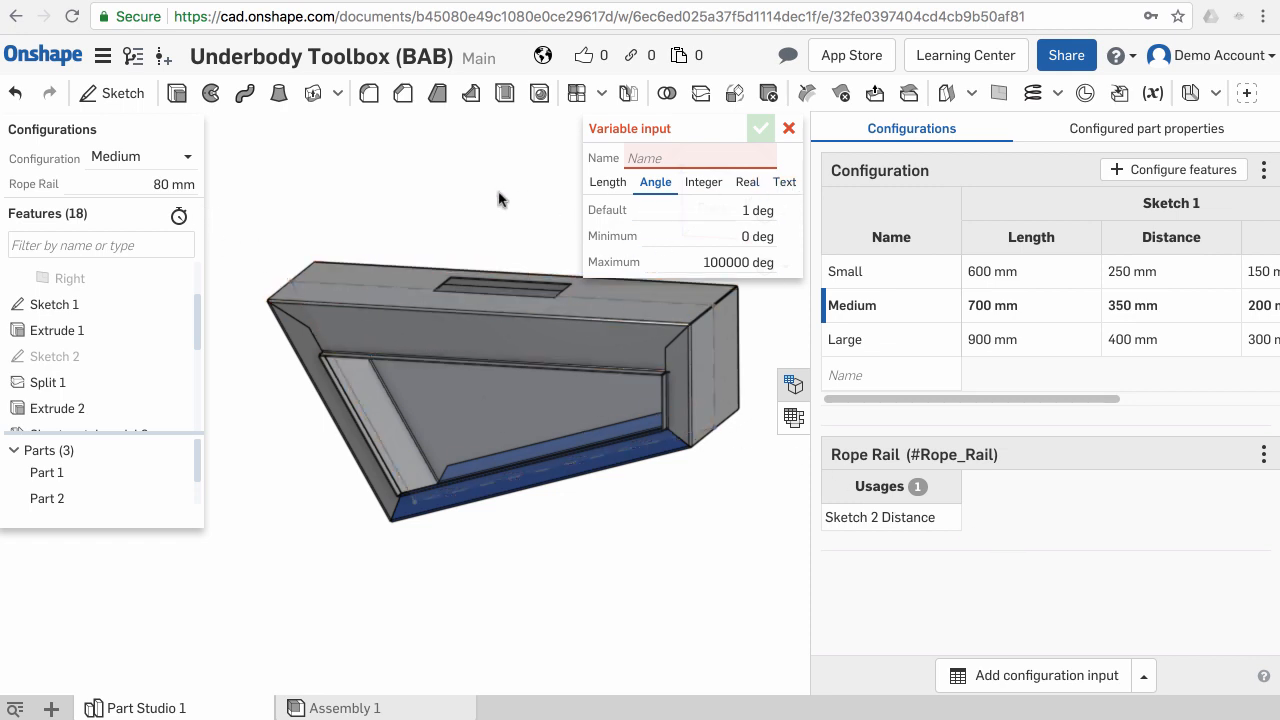
- Name the angle variable Back Angle with default 90 deg, minimum 60 deg and maximum 90 deg, and confirm it
left_click(738, 208)
type("90")
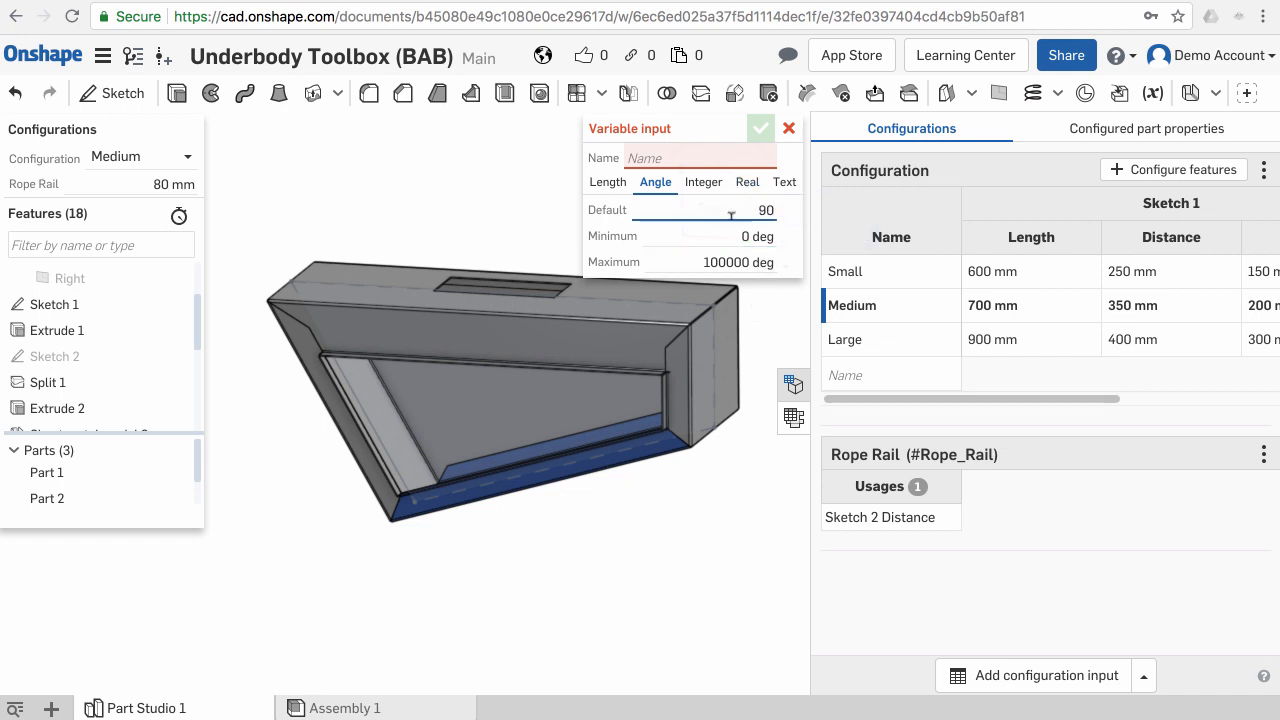
key("Tab")
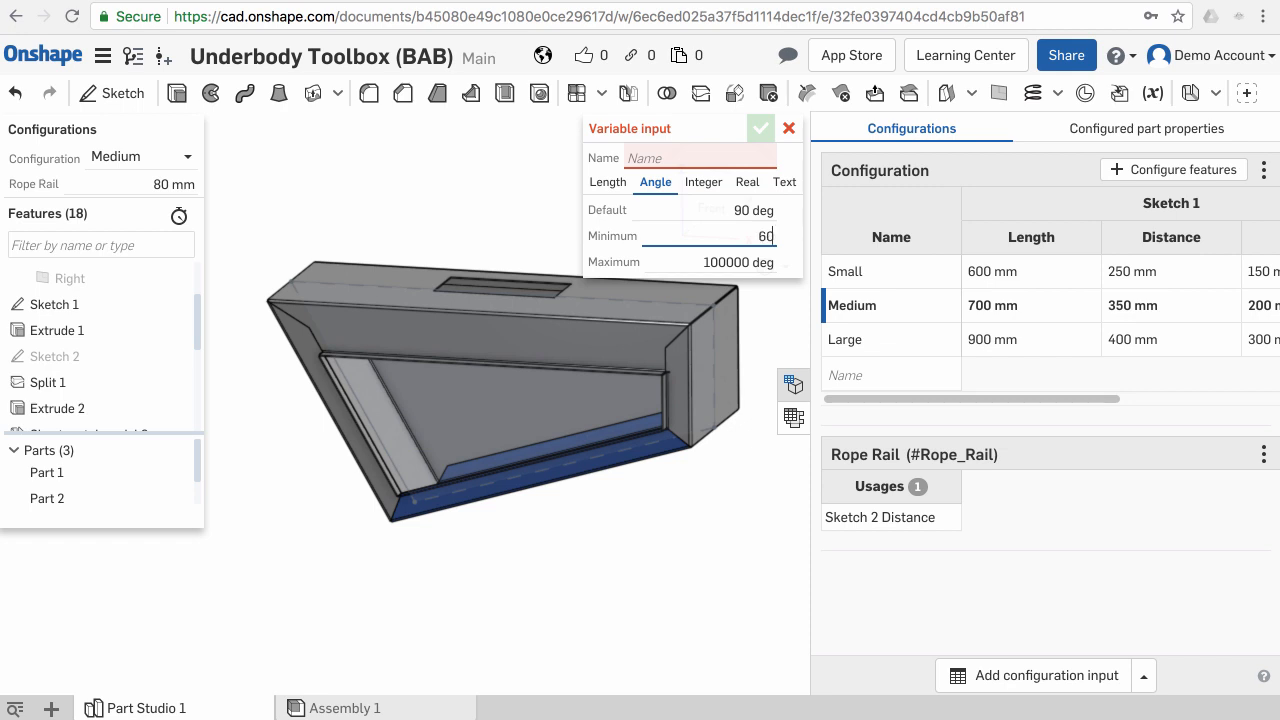
type("60")
left_click(697, 258)
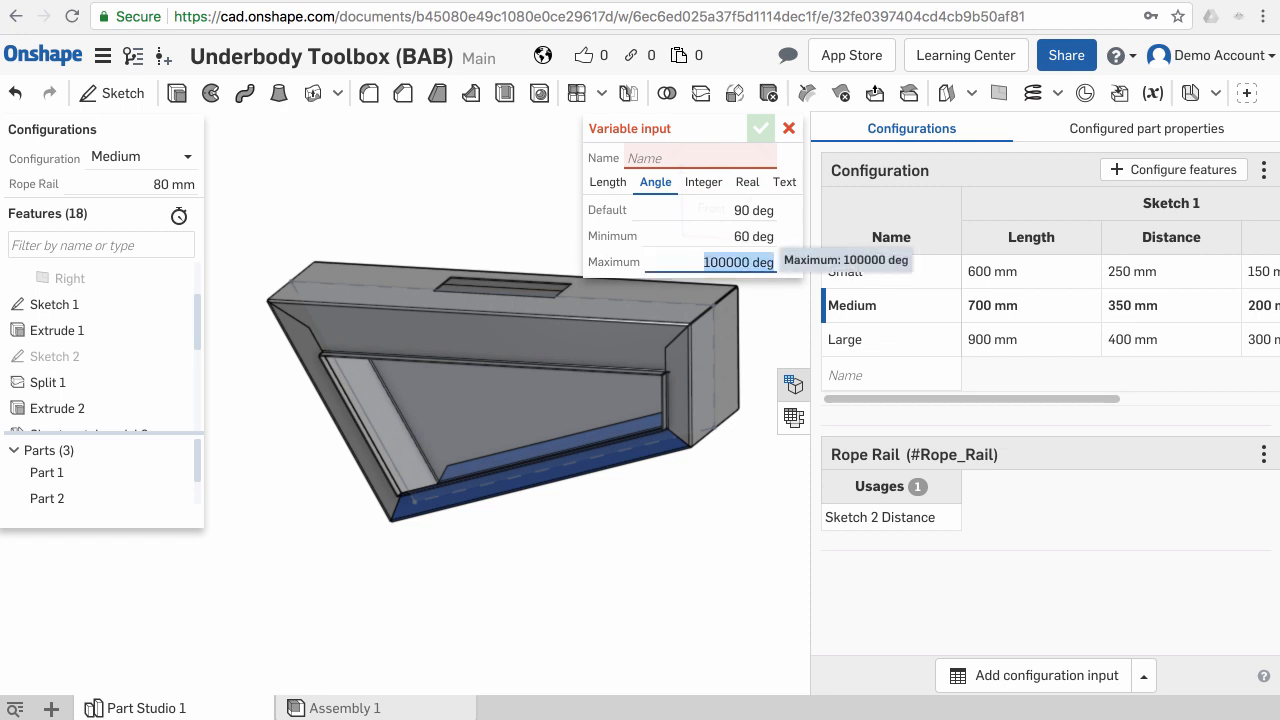
type("90")
key("Tab")
type("Back Angle")
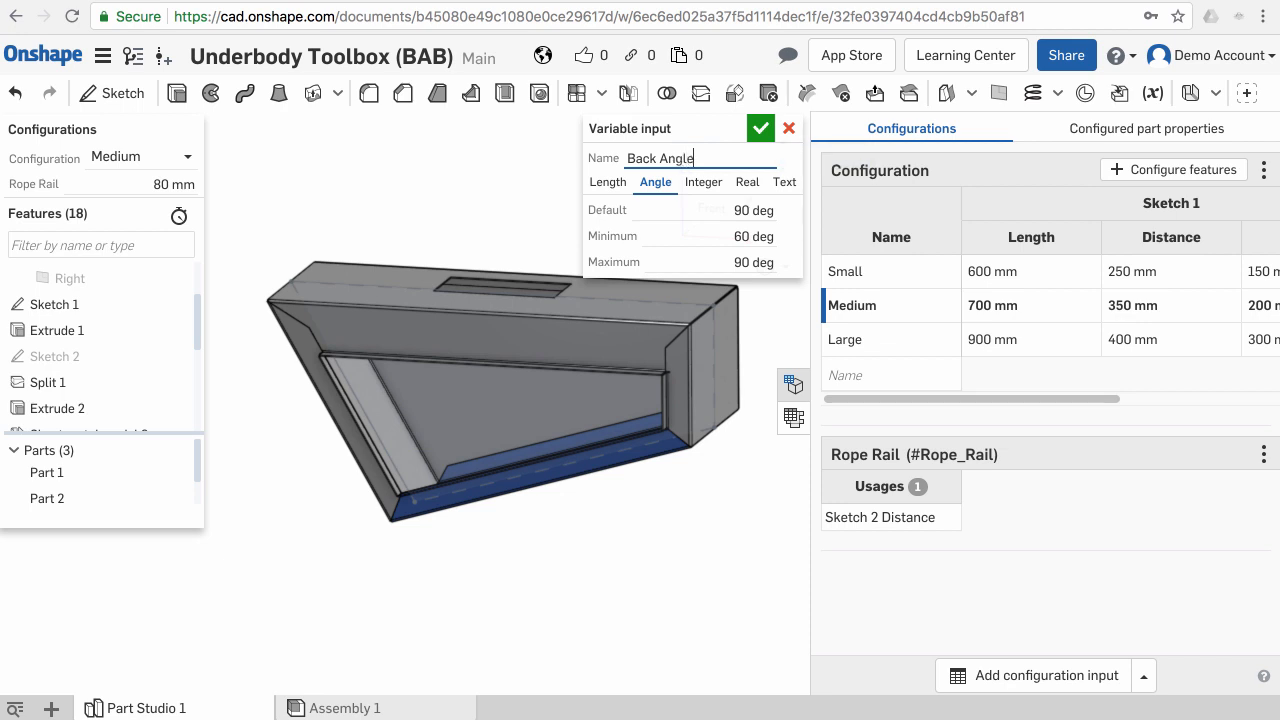
left_click(759, 134)
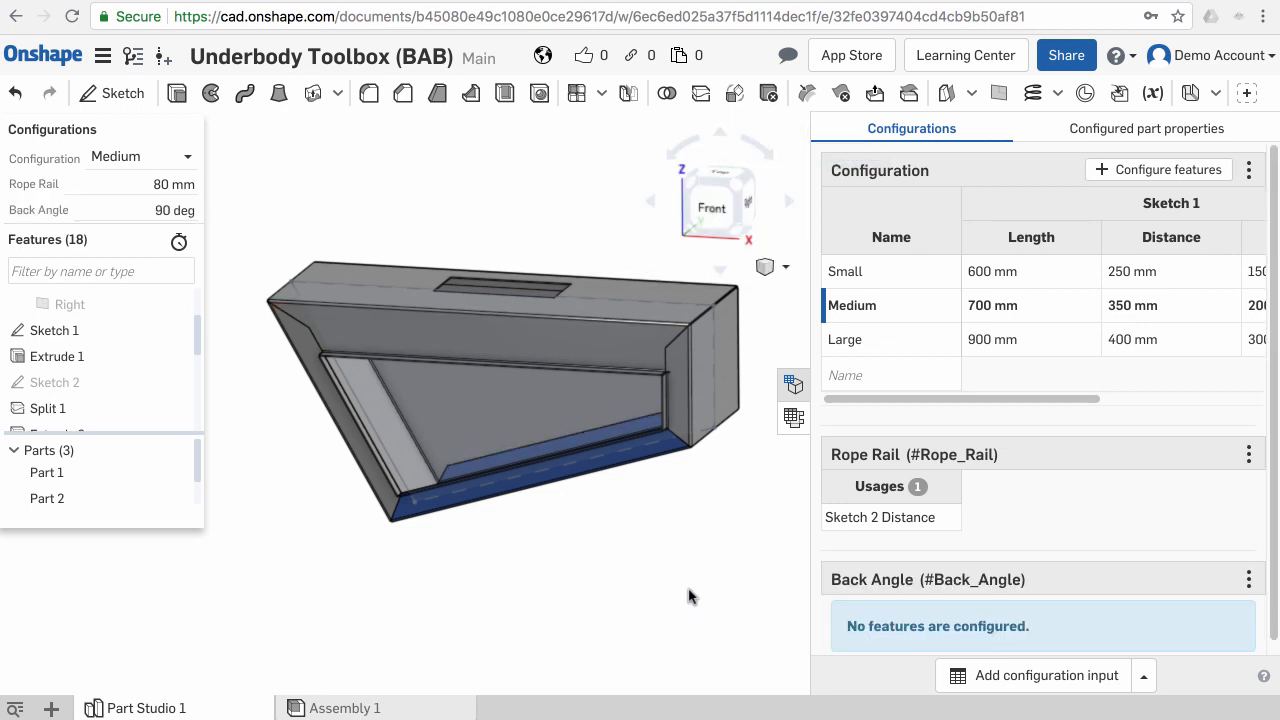
- Edit Sketch 1, link its 90° angle dimension to the #Back_Angle variable, and confirm the sketch
scroll(893, 551, "down", 1)
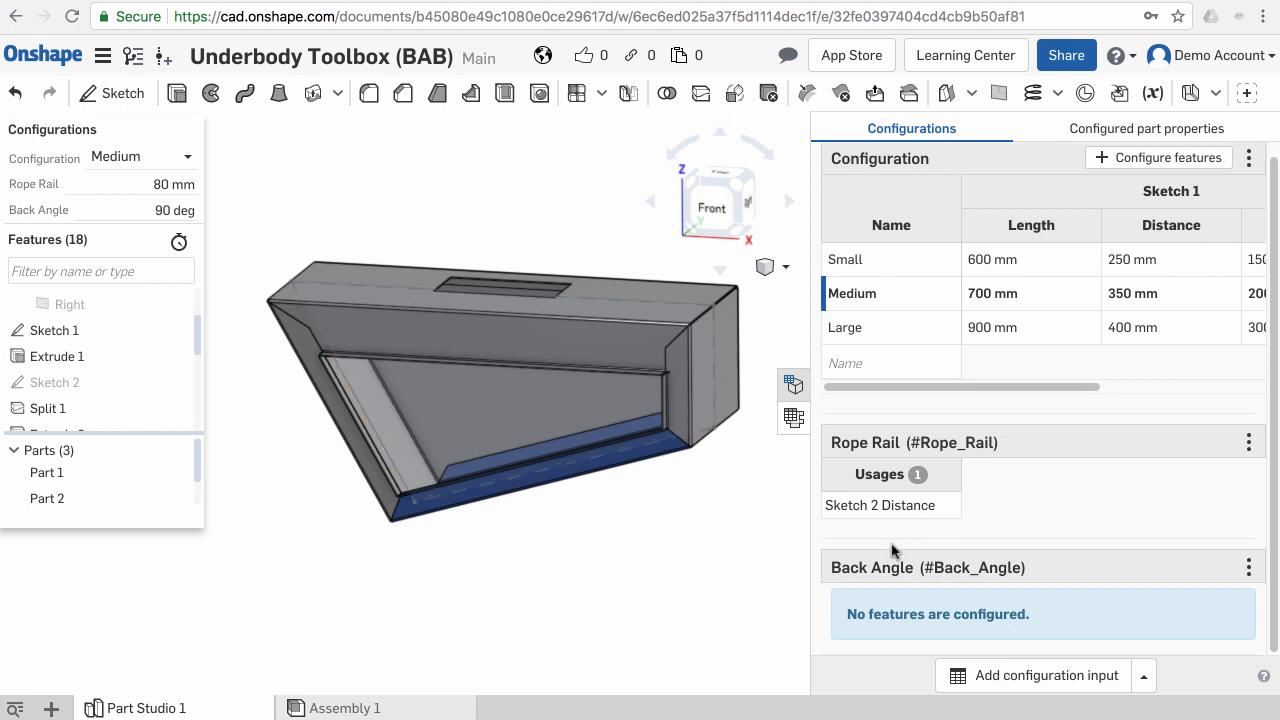
left_click(155, 333)
right_click(155, 333)
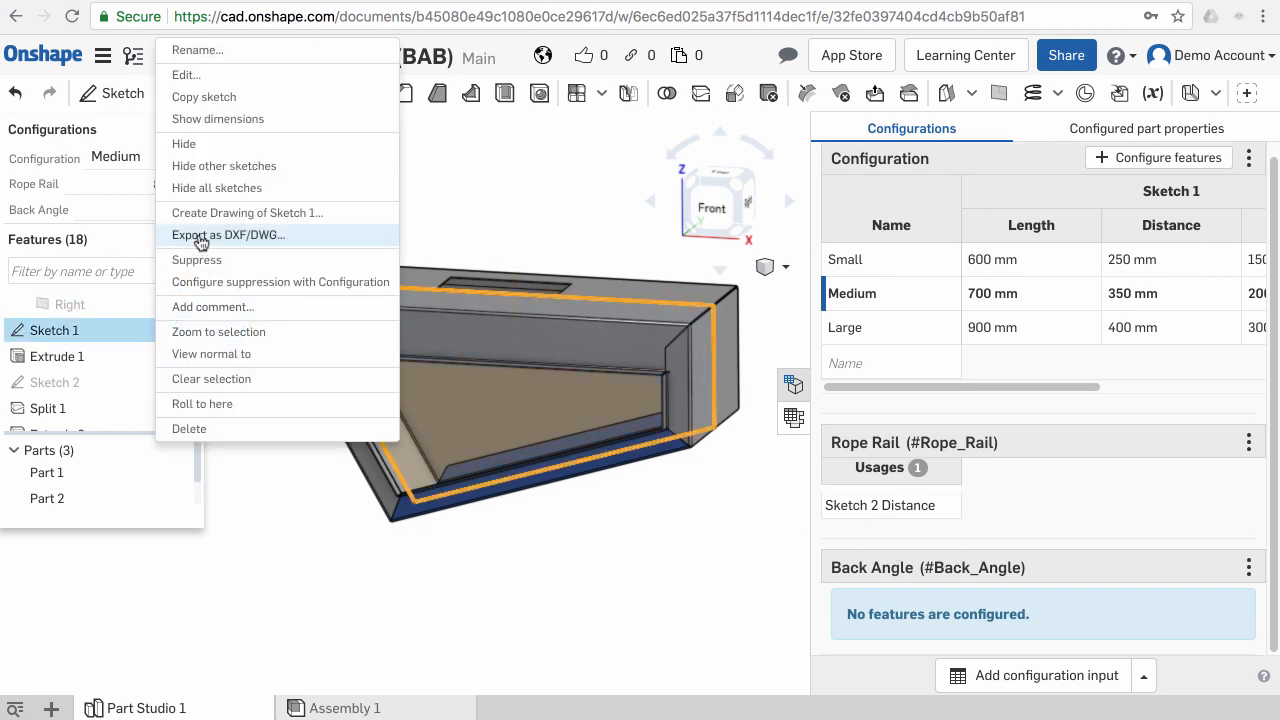
left_click(220, 84)
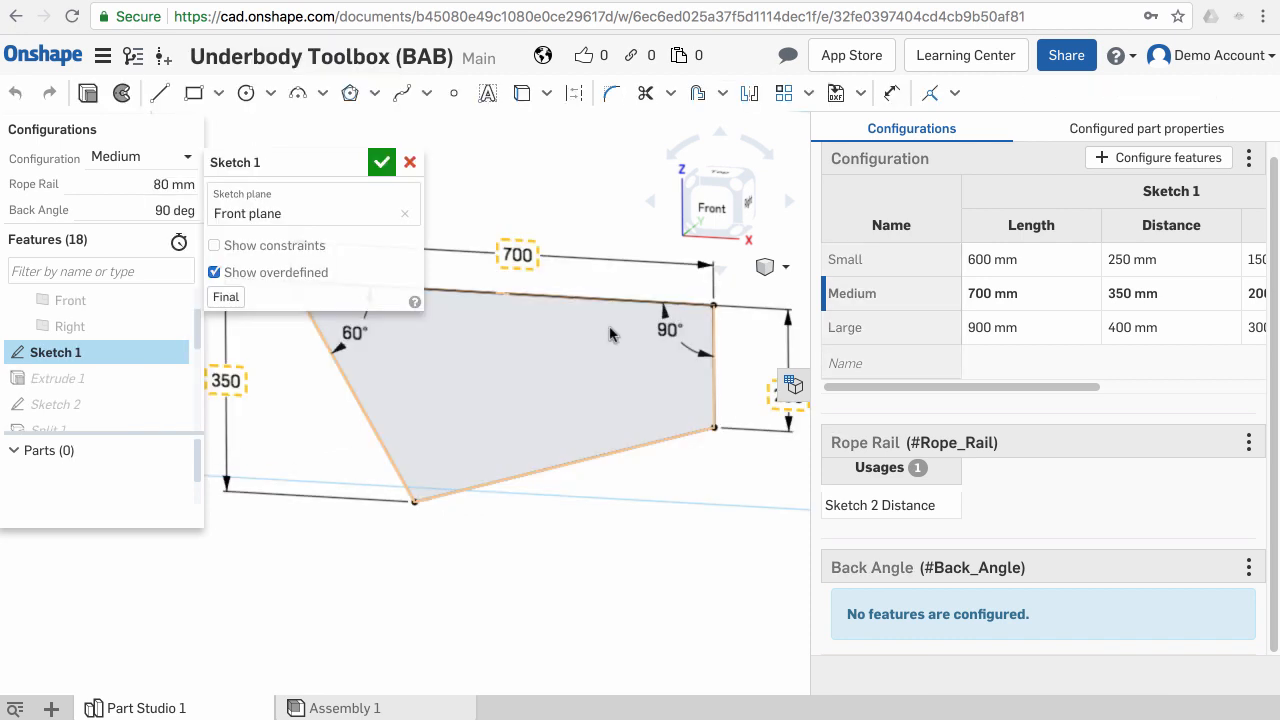
right_click(661, 331)
mouse_move(696, 344)
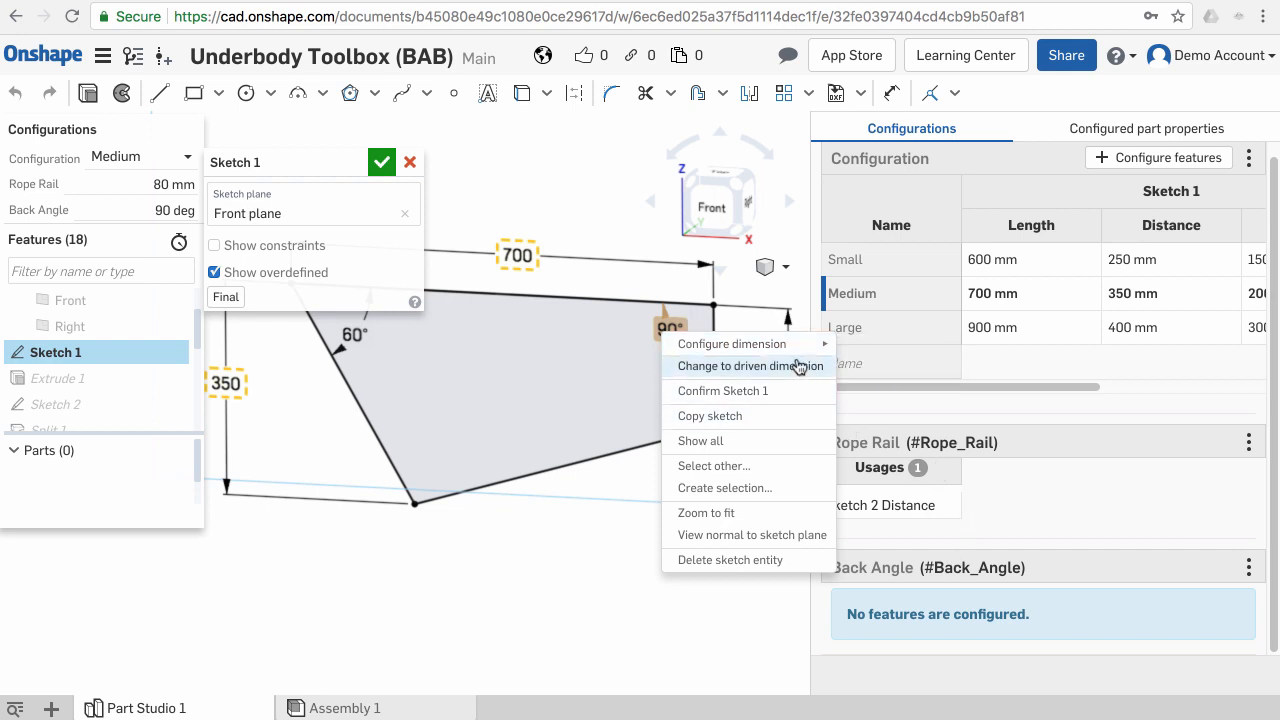
mouse_move(800, 350)
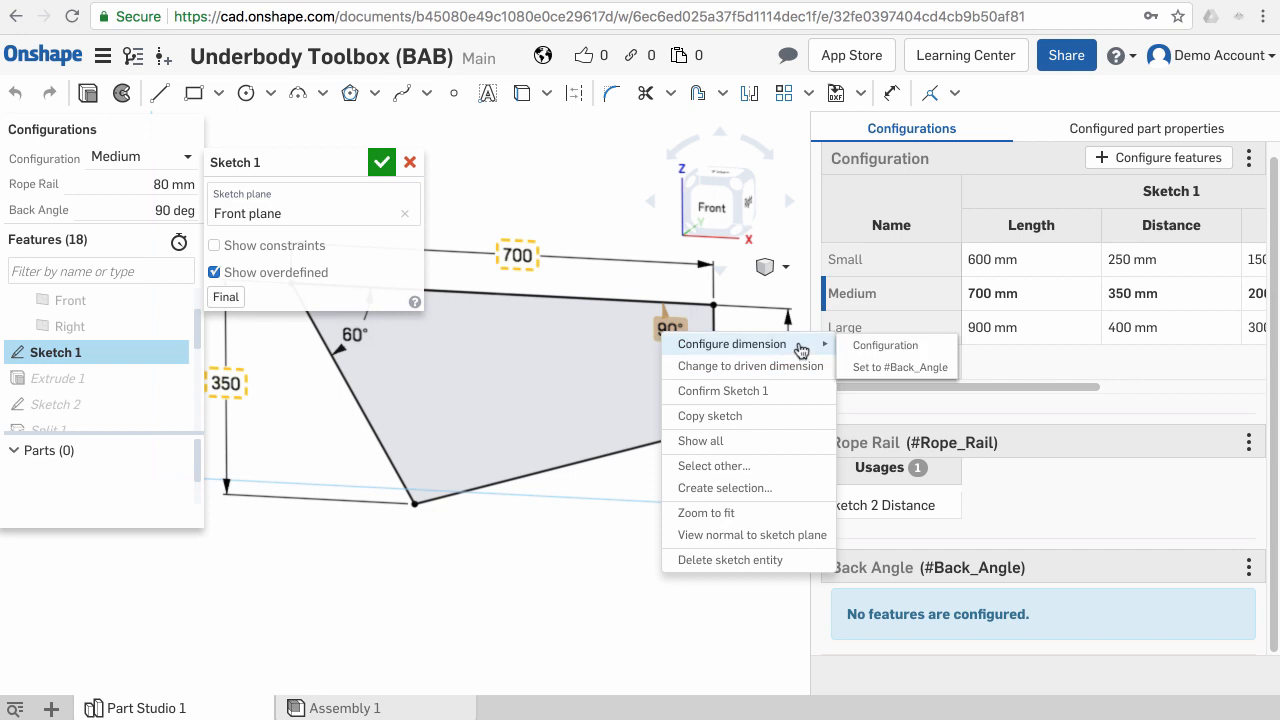
left_click(887, 368)
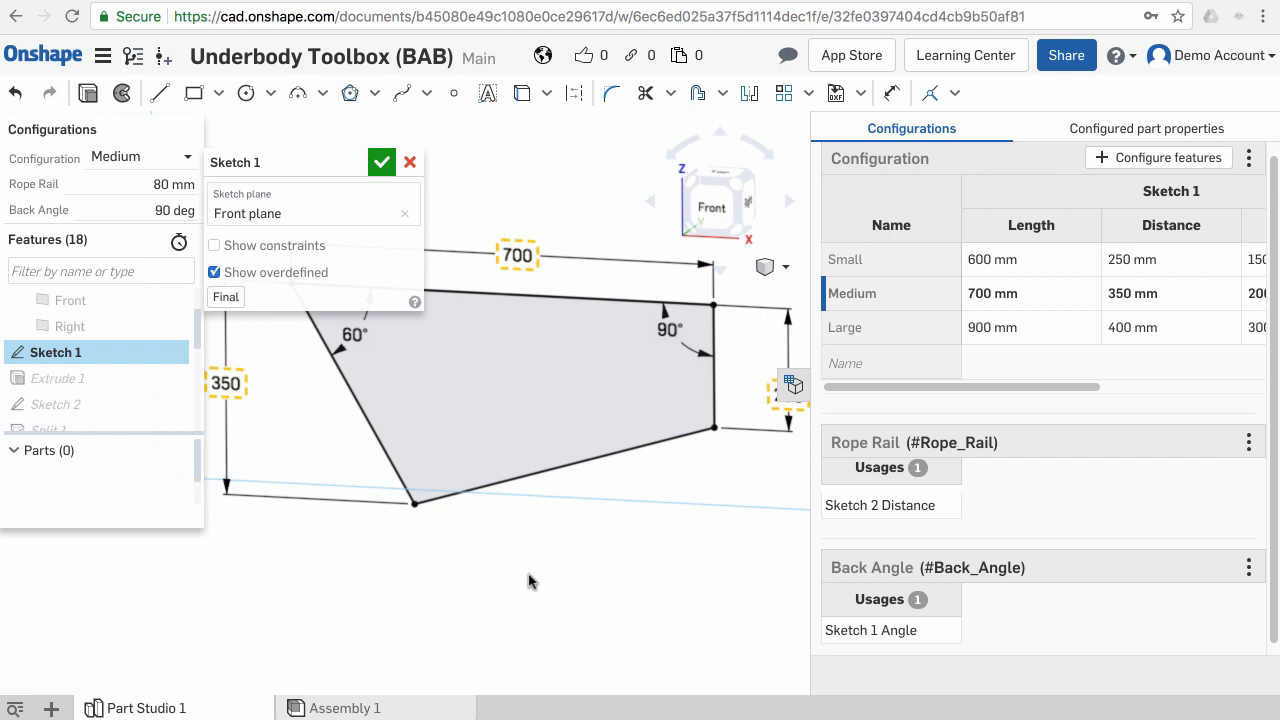
left_click(381, 163)
- Set the Back Angle configuration value to 70 deg
left_click(123, 209)
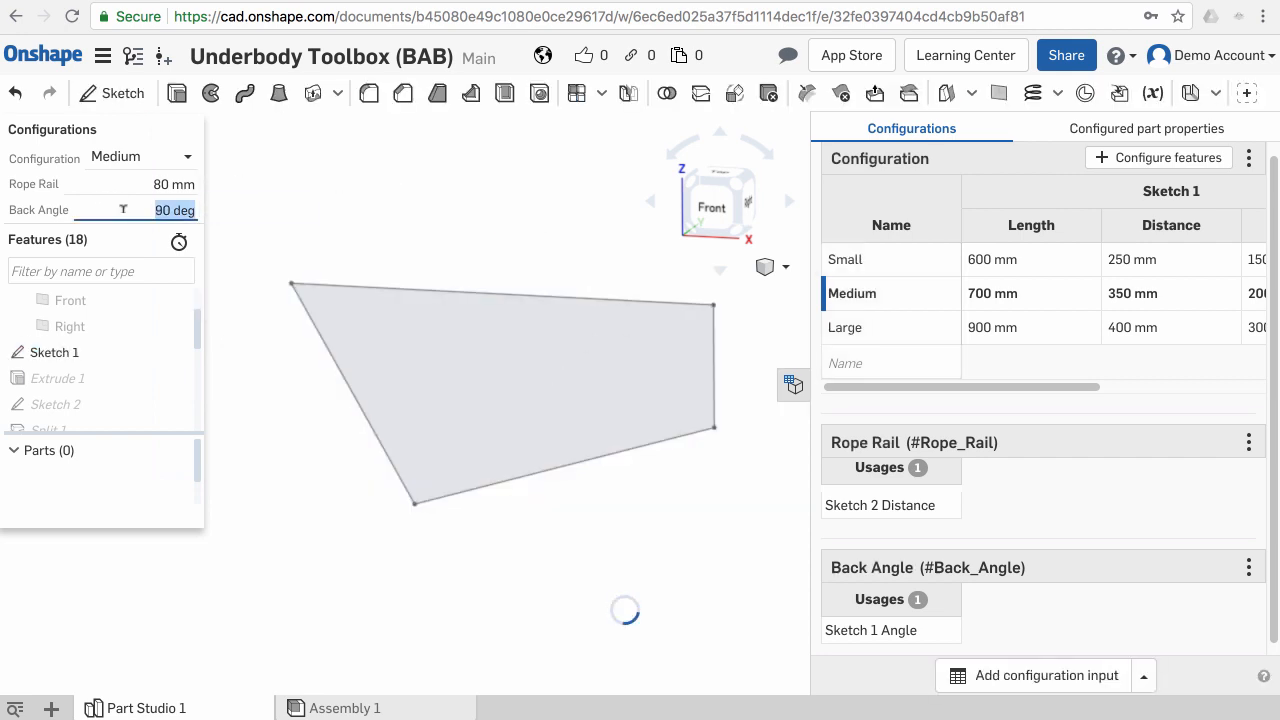
type("70")
key("Return")
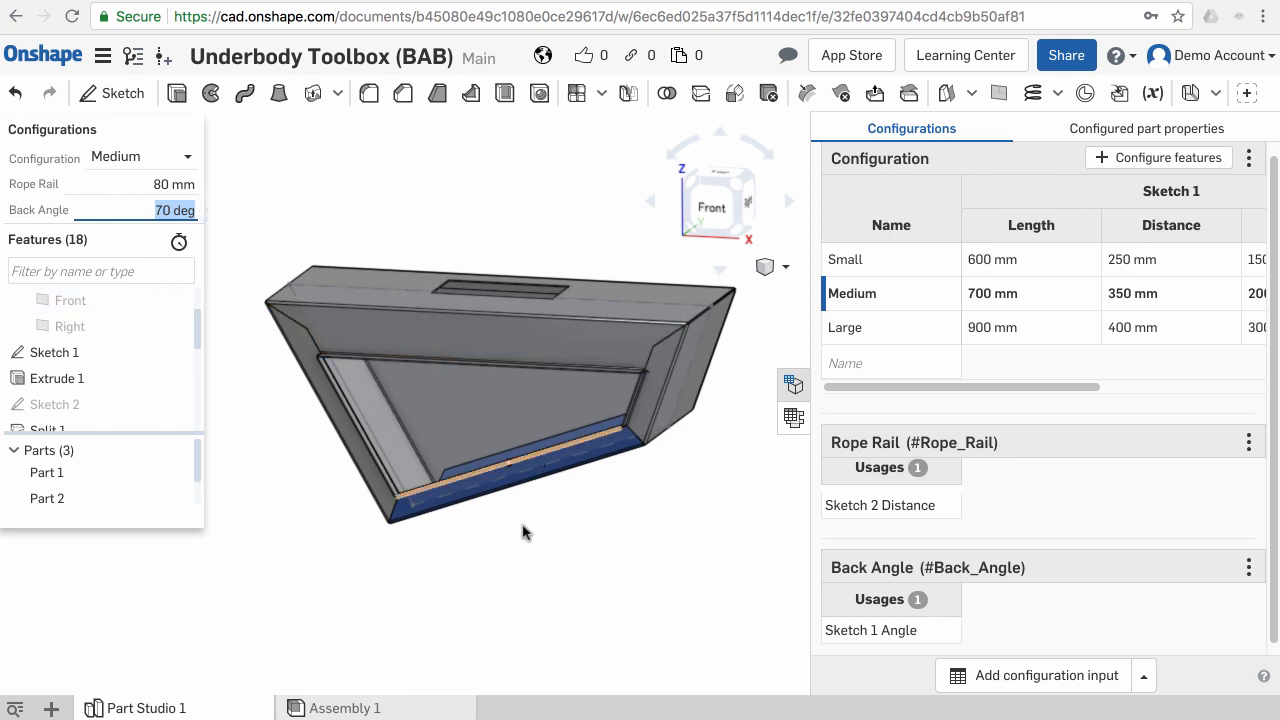
middle_click_drag(551, 564, 517, 527)
scroll(517, 527, "down", 1)
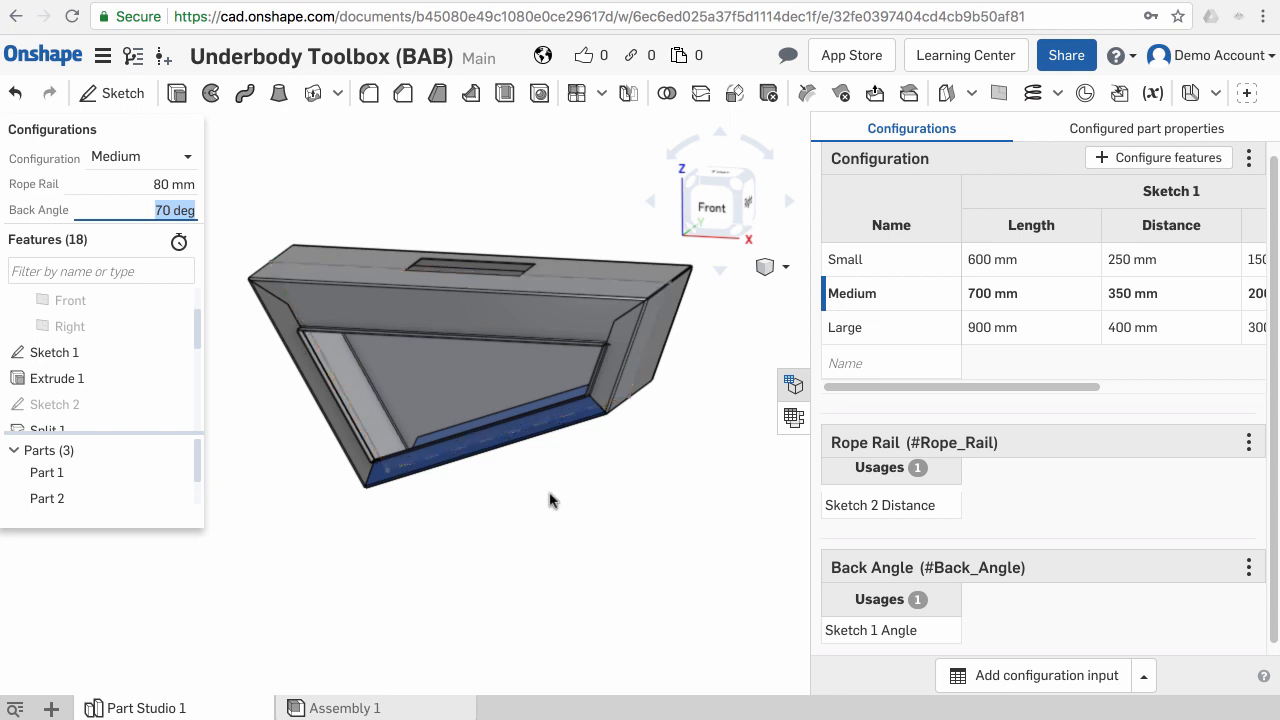
right_click_drag(551, 500, 701, 520)
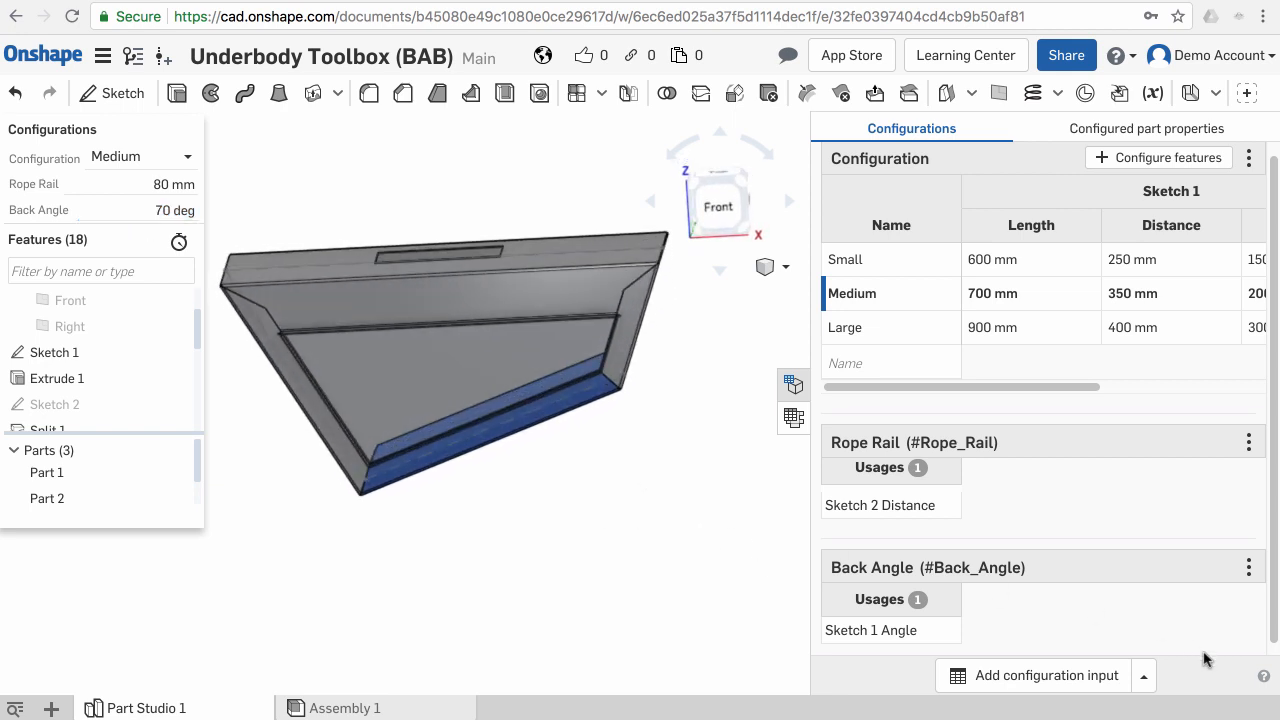
- Add a checkbox configuration input named Top and confirm it
left_click(1143, 675)
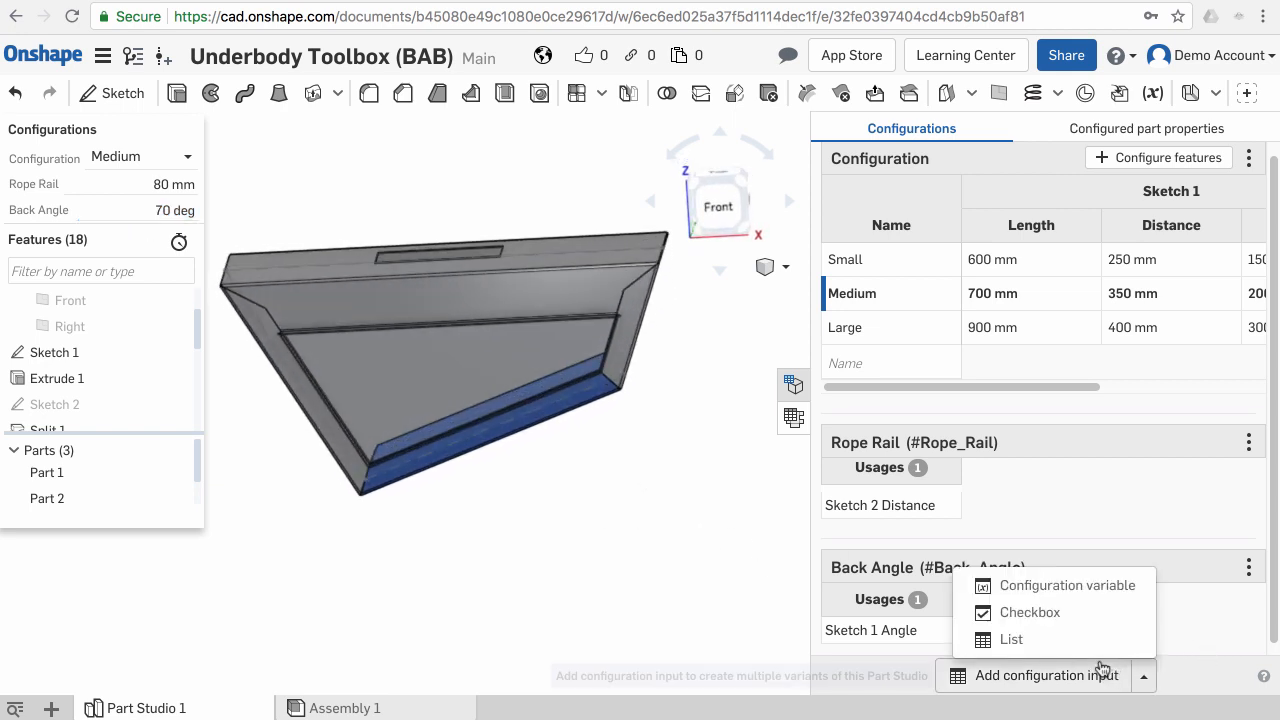
left_click(1058, 618)
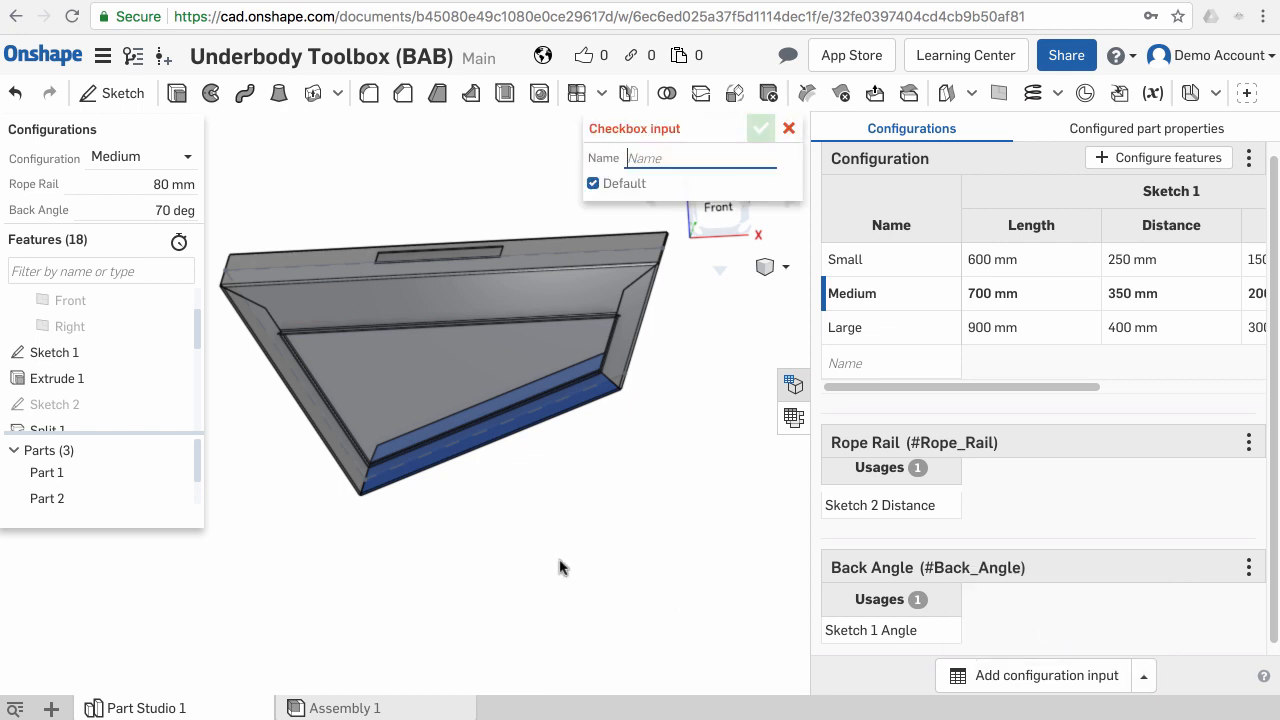
middle_click_drag(560, 567, 570, 577)
right_click_drag(573, 494, 540, 508)
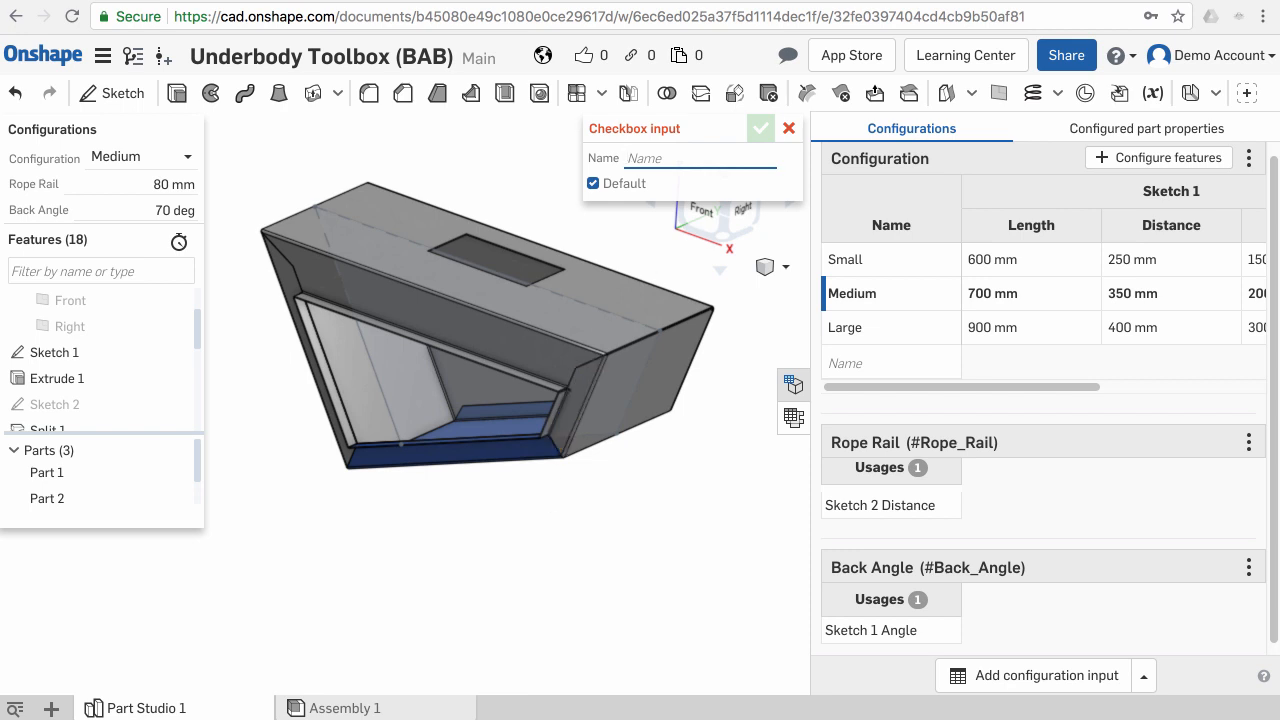
type("Top")
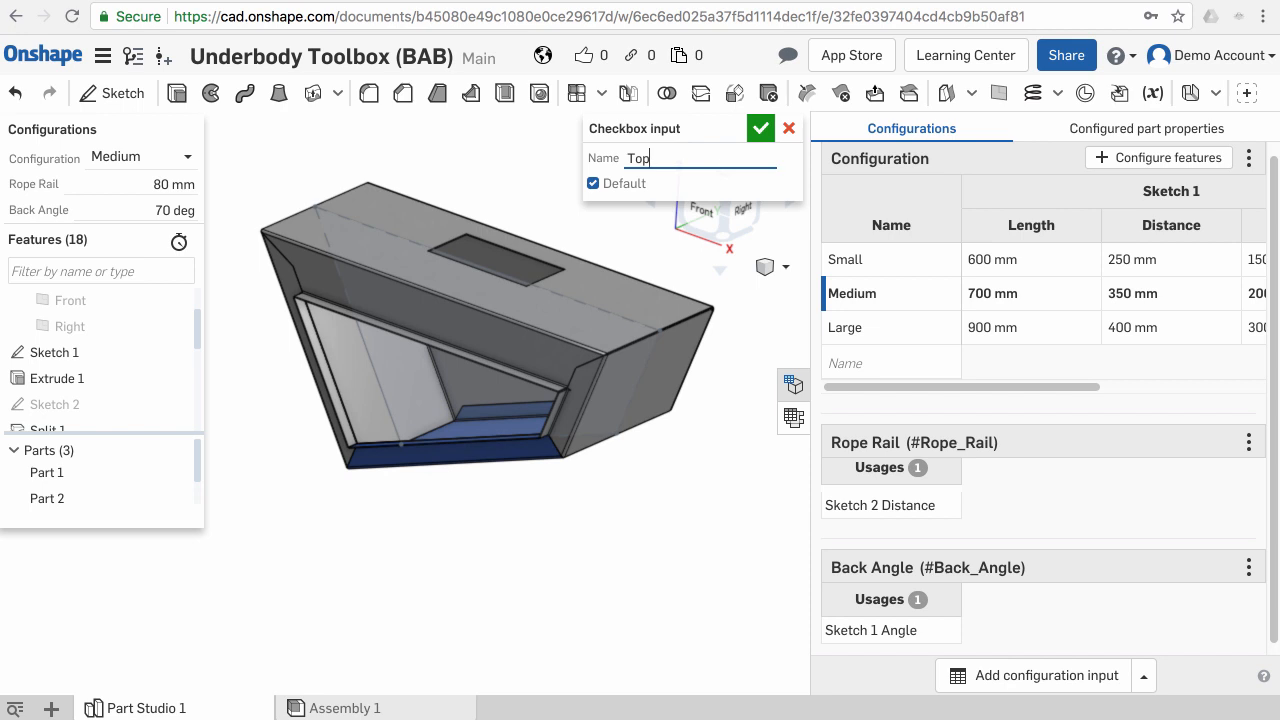
left_click(766, 133)
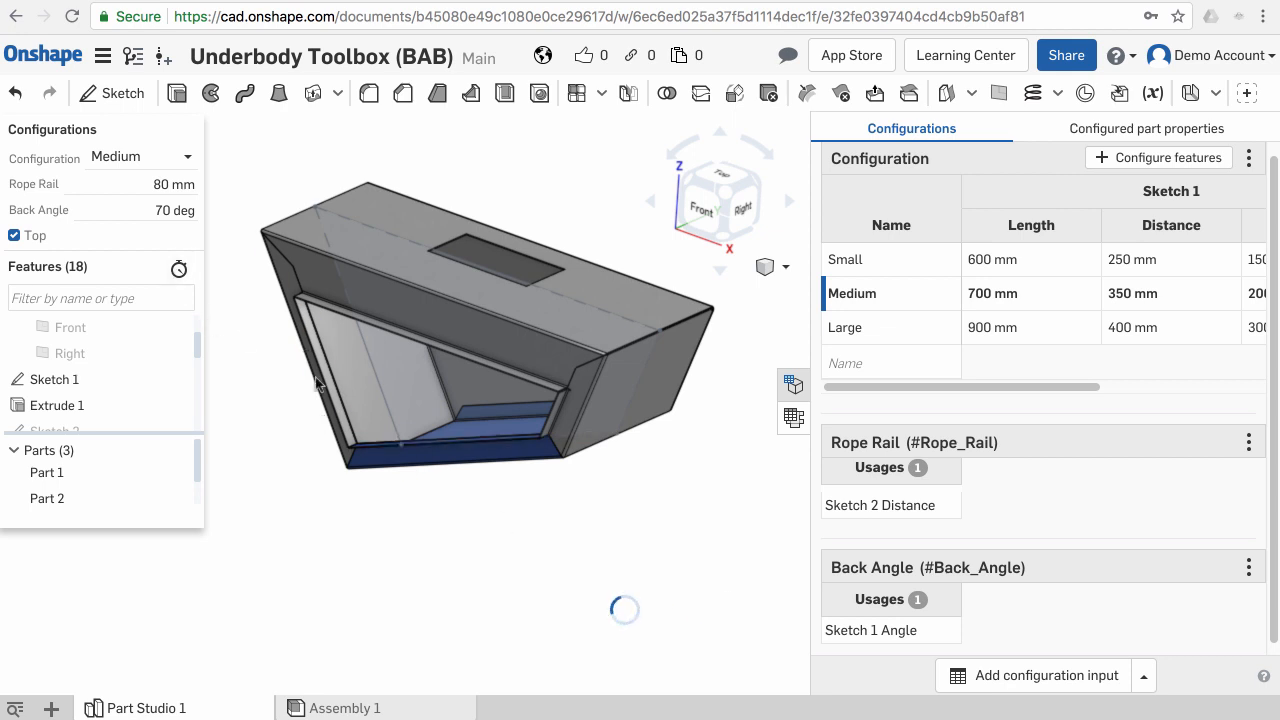
- Configure the suppression of Extrude 3 with the Top checkbox
left_click(533, 263)
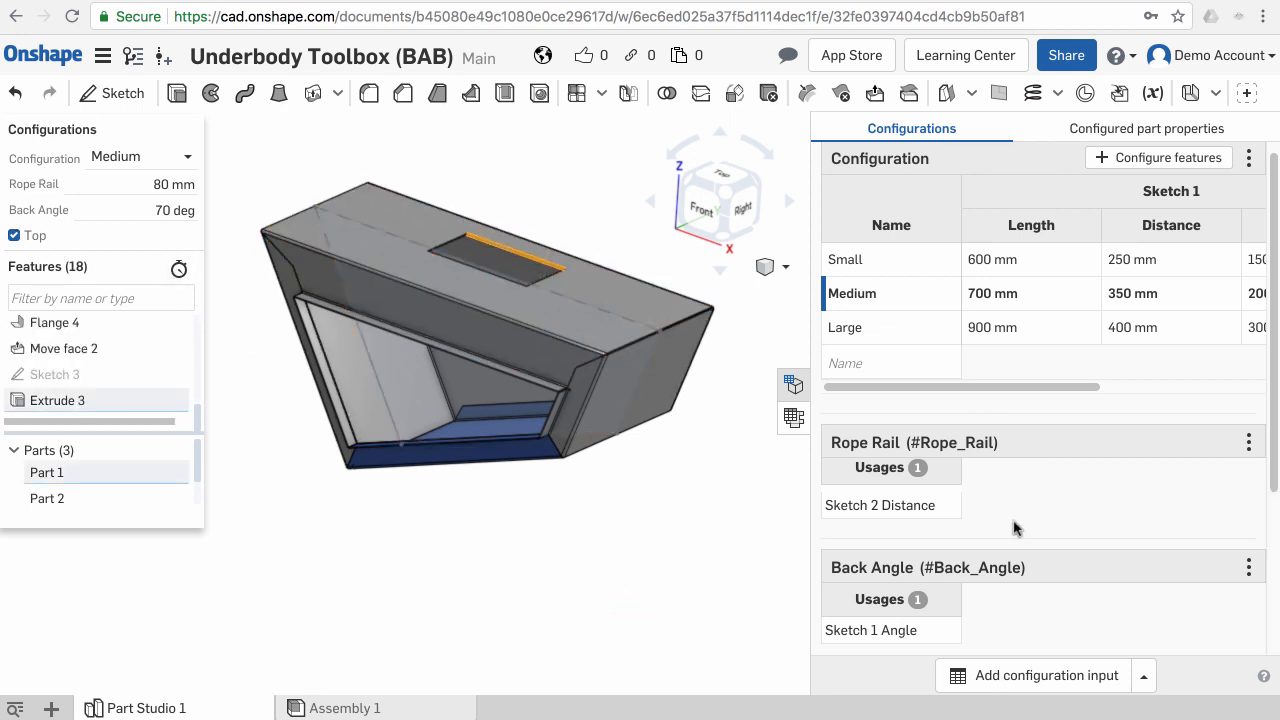
scroll(1013, 528, "down", 3)
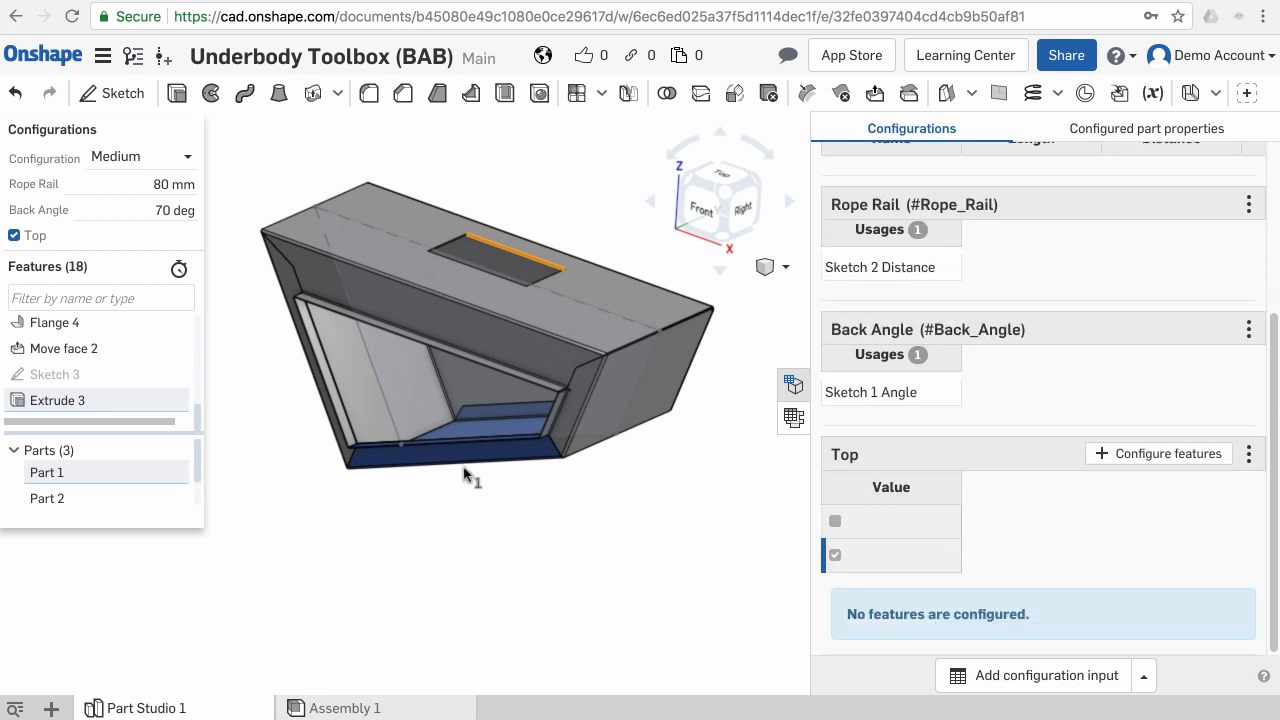
left_click(455, 555)
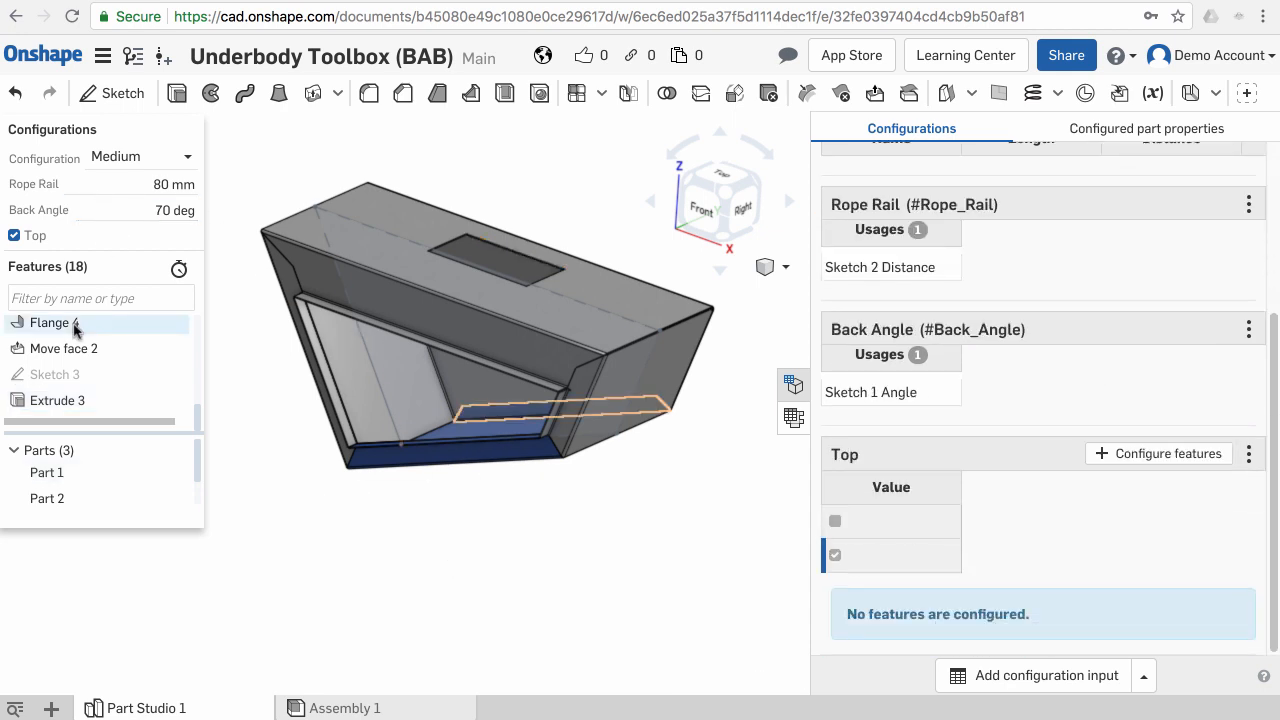
left_click(1104, 454)
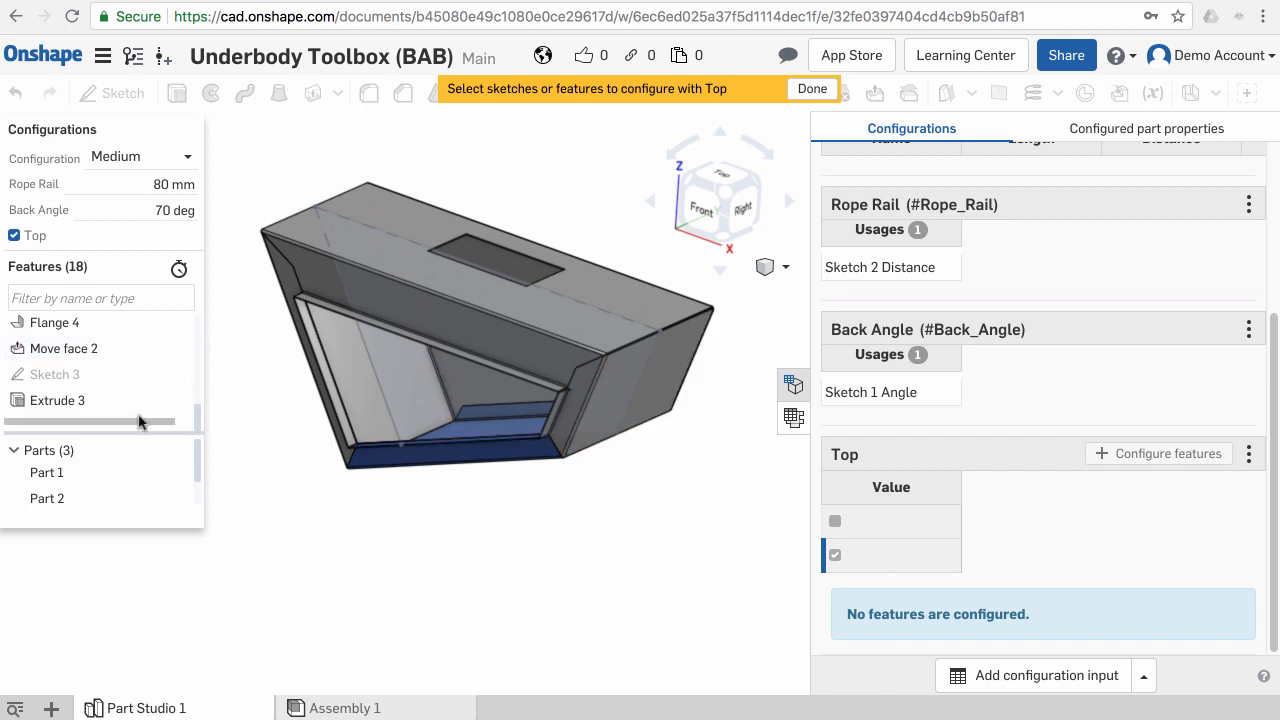
left_click(94, 400)
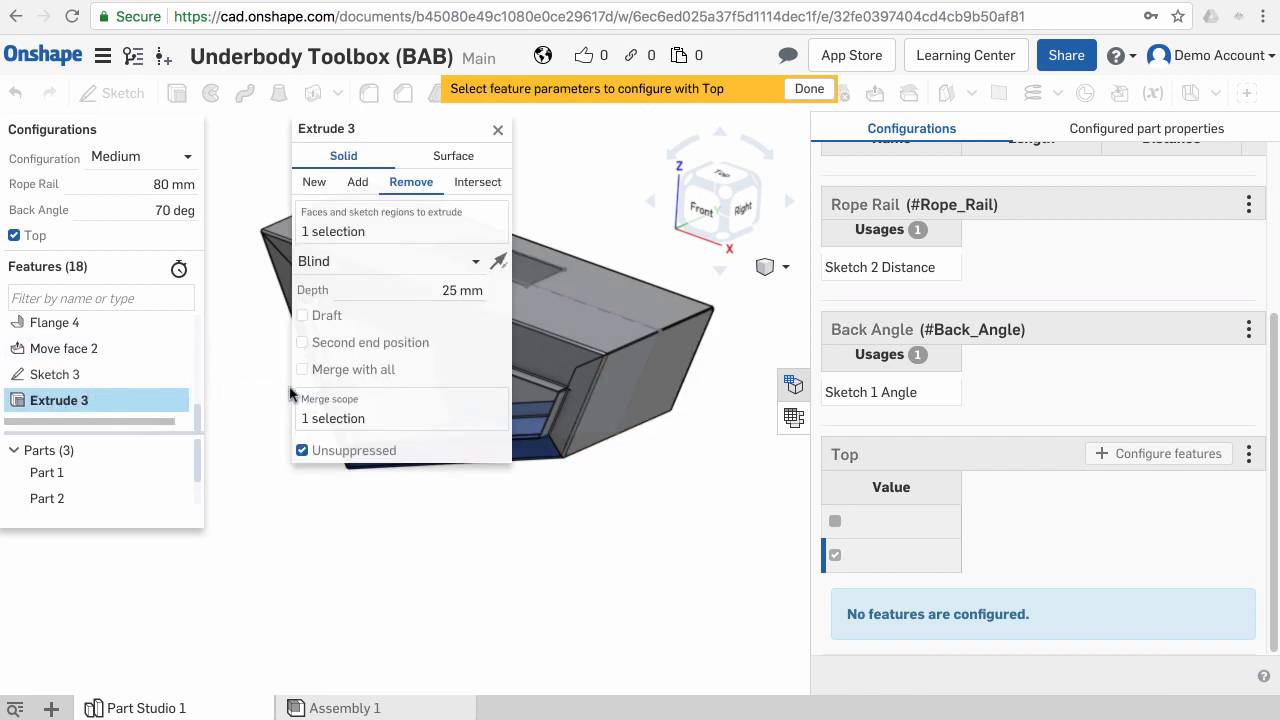
left_click(303, 451)
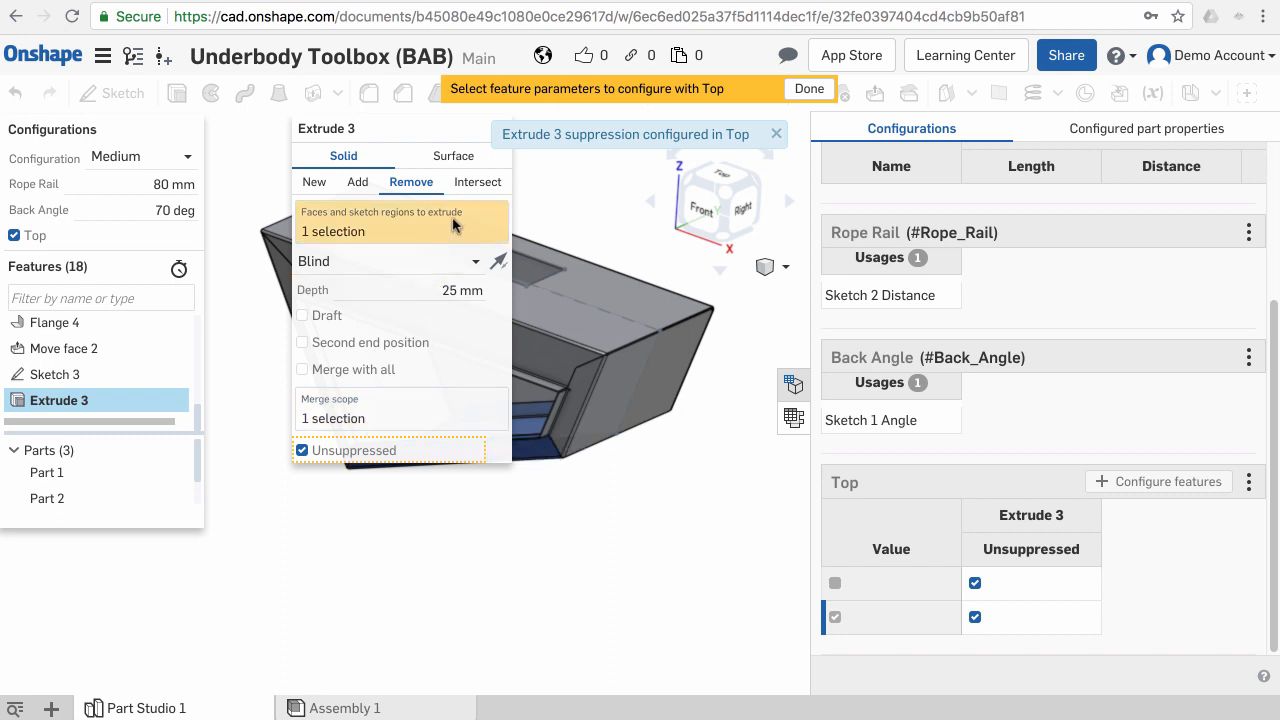
left_click(775, 134)
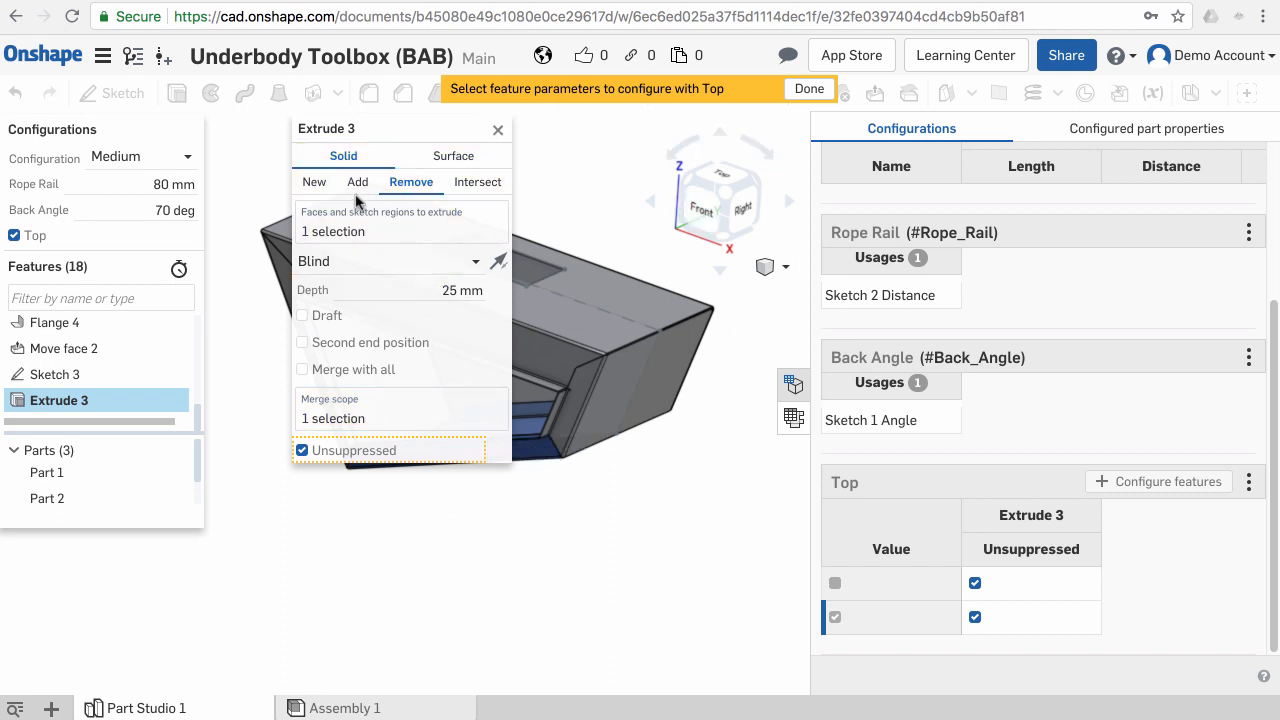
left_click(496, 130)
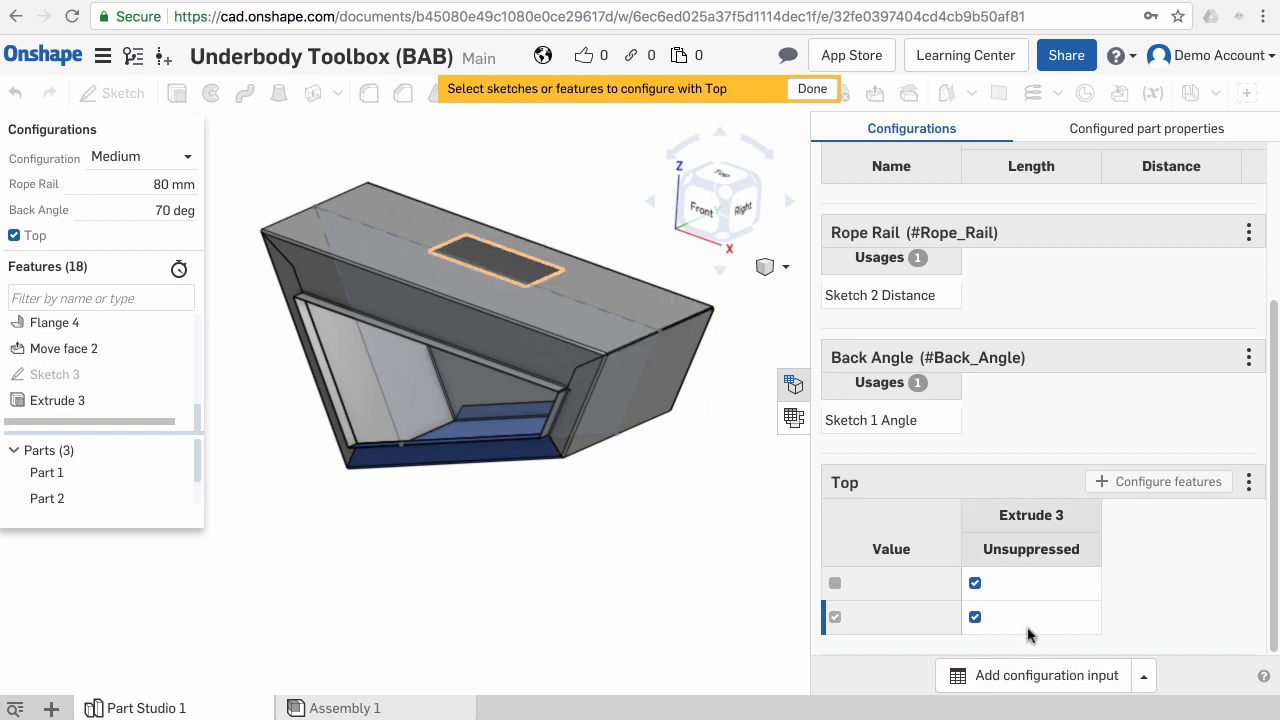
- Suppress Extrude 3 for the unchecked Top value and toggle the Top checkbox to test it
left_click(14, 237)
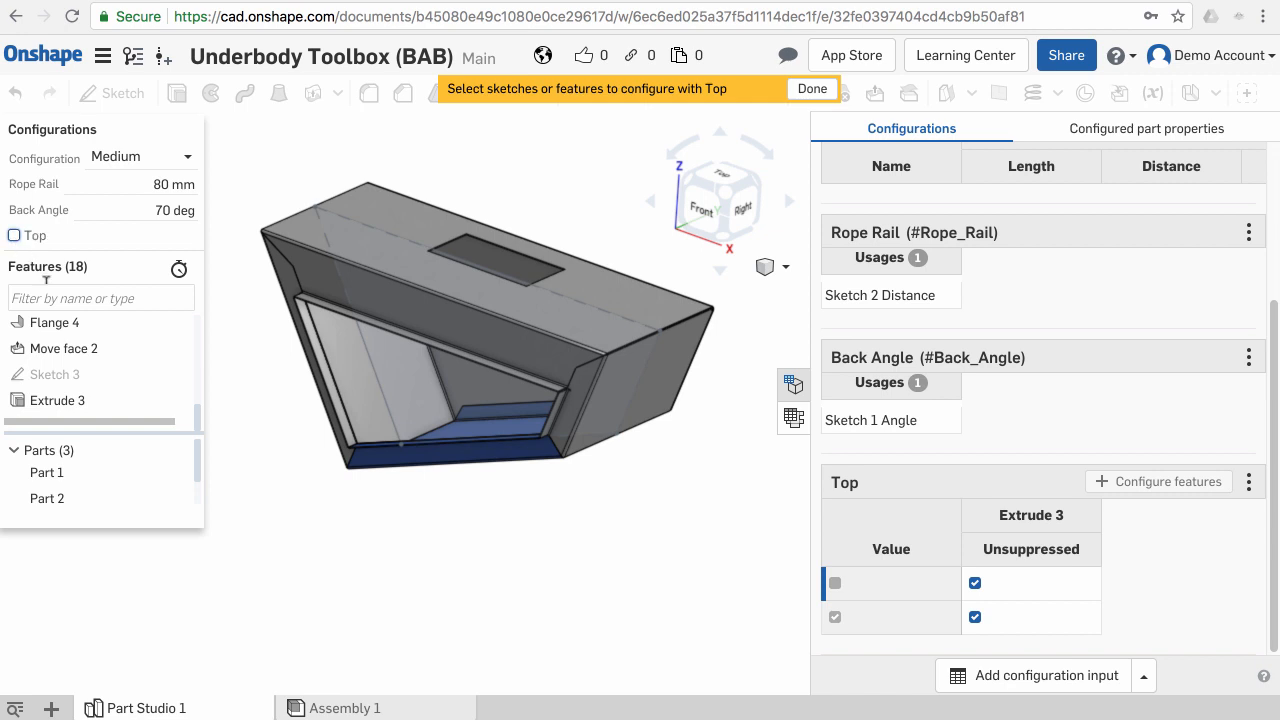
left_click(14, 236)
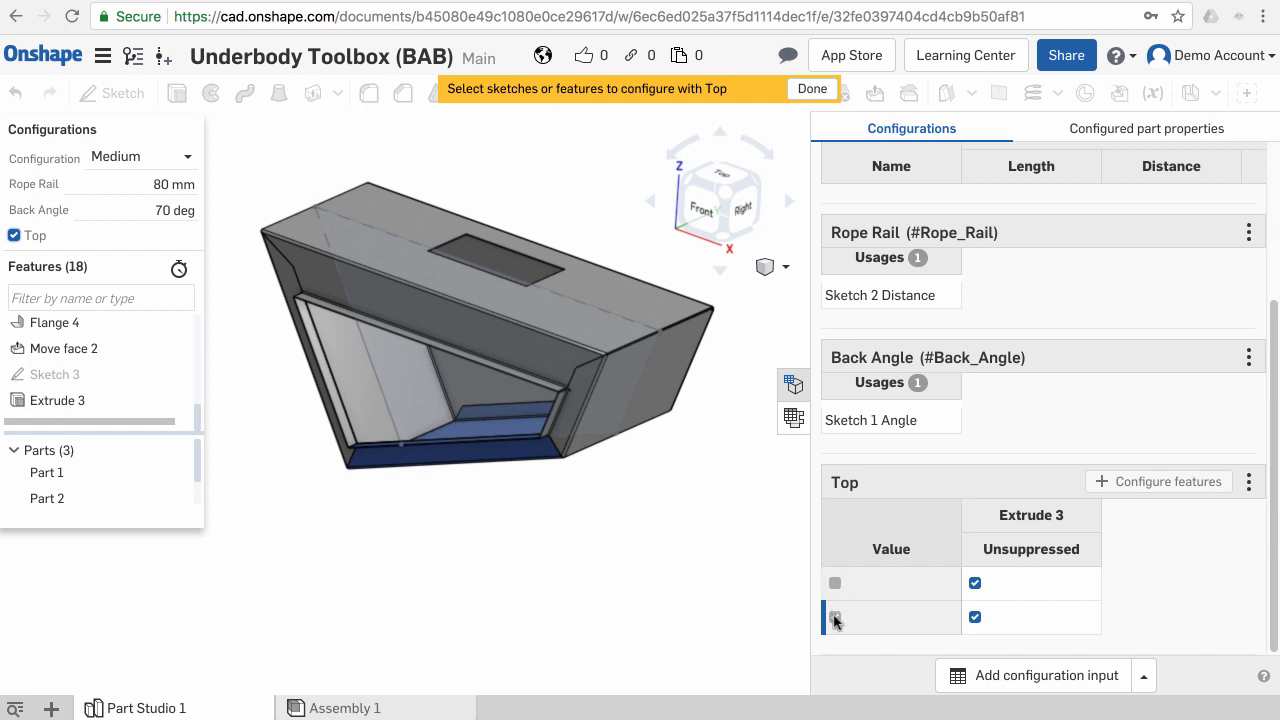
left_click(975, 584)
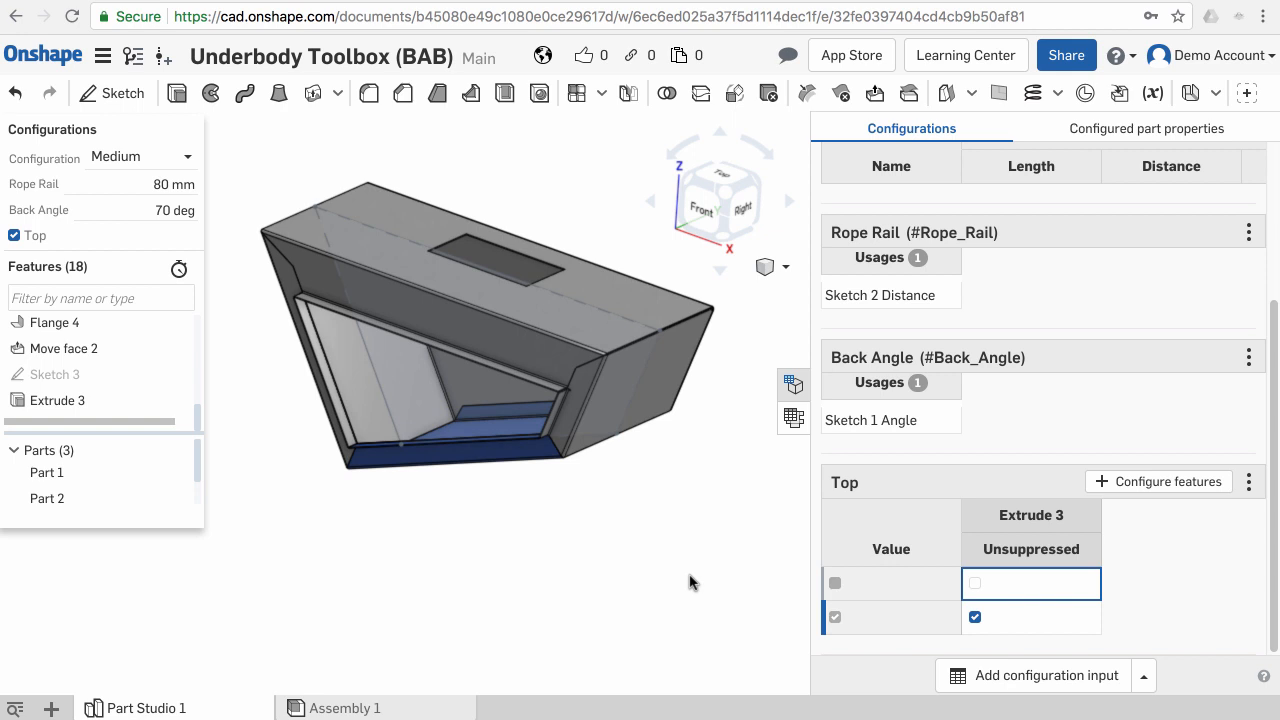
left_click(14, 238)
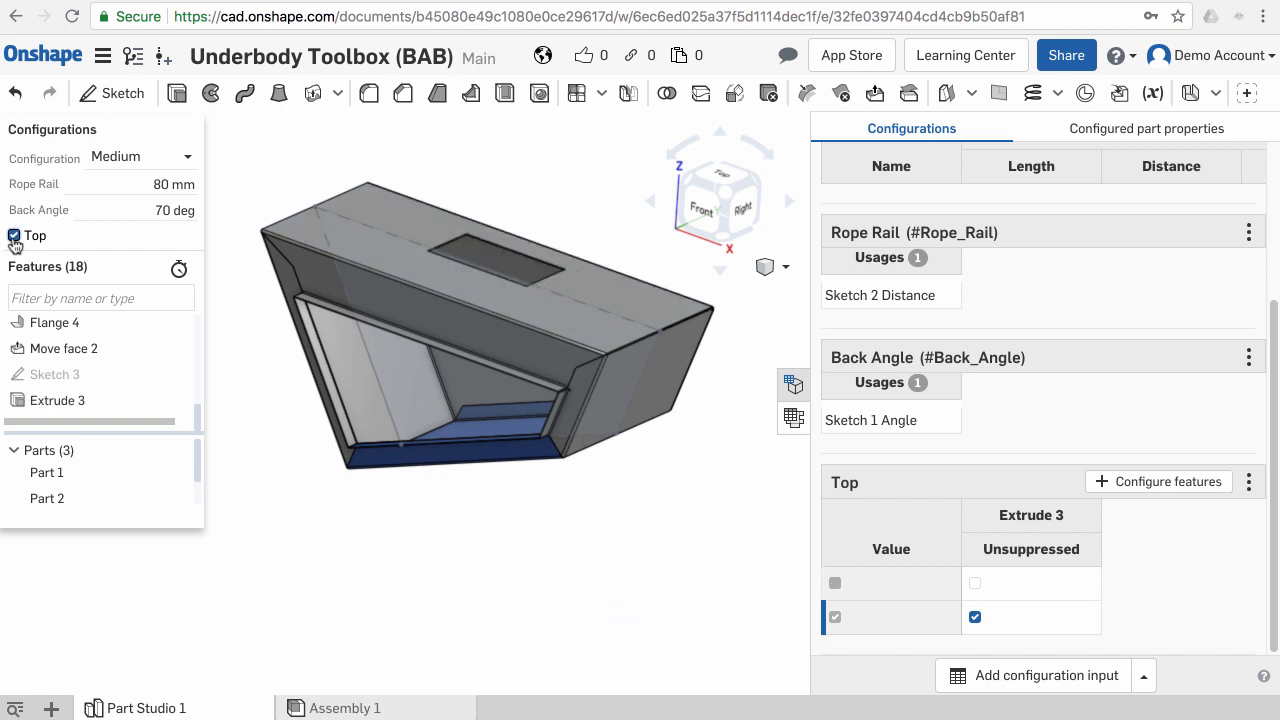
left_click(14, 236)
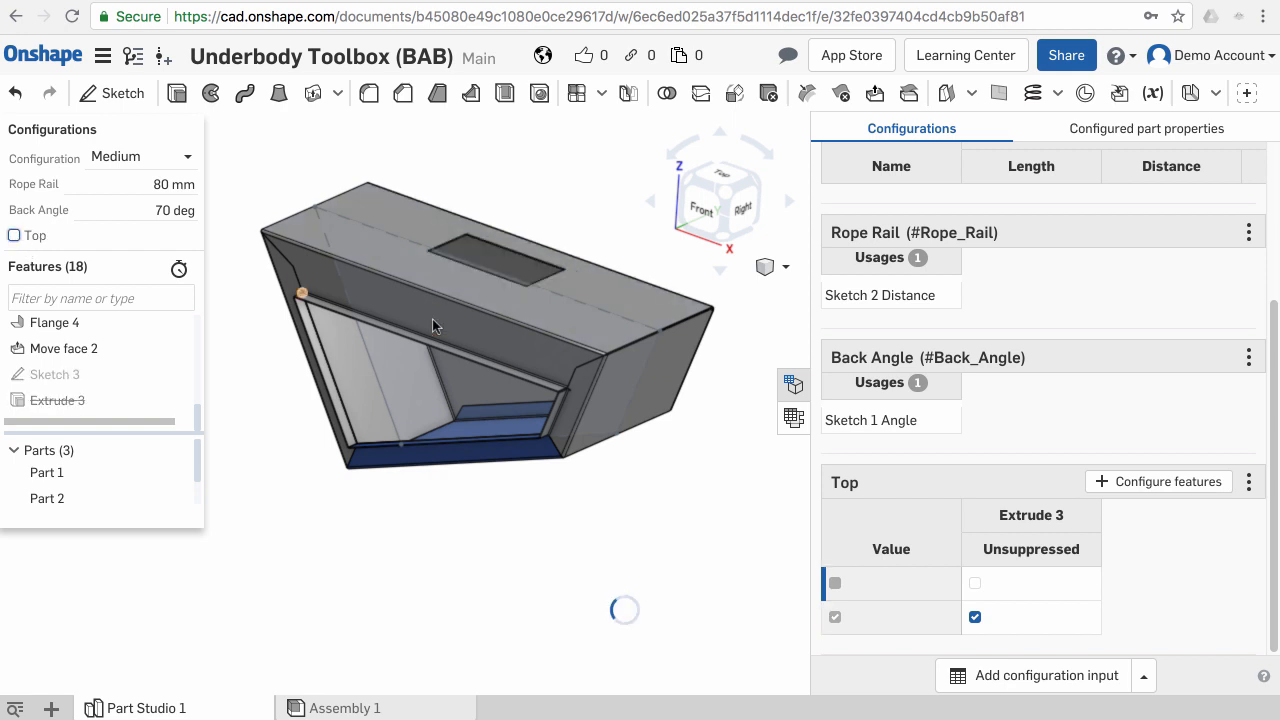
- Configure the suppression of Sketch 3 with the Top checkbox as well
mouse_move(498, 317)
right_mouse_down()
mouse_move(508, 335)
mouse_move(516, 306)
right_mouse_up()
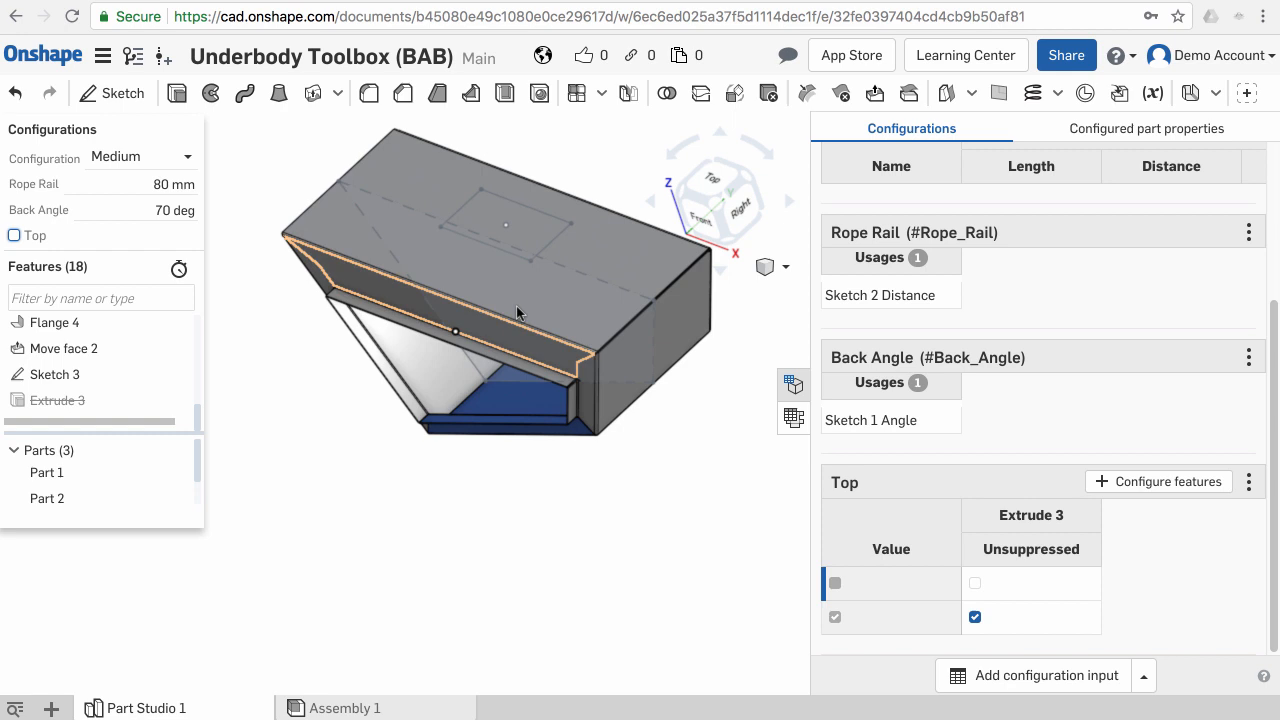
left_click(551, 241)
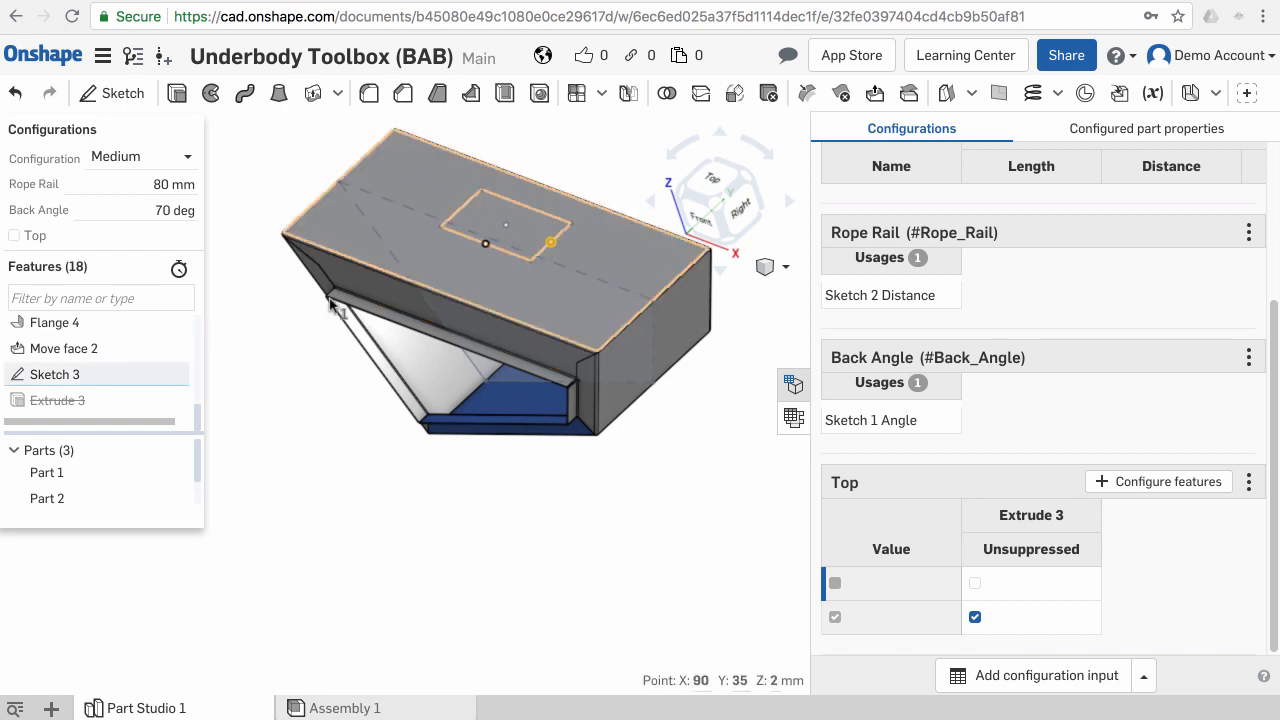
right_click(128, 385)
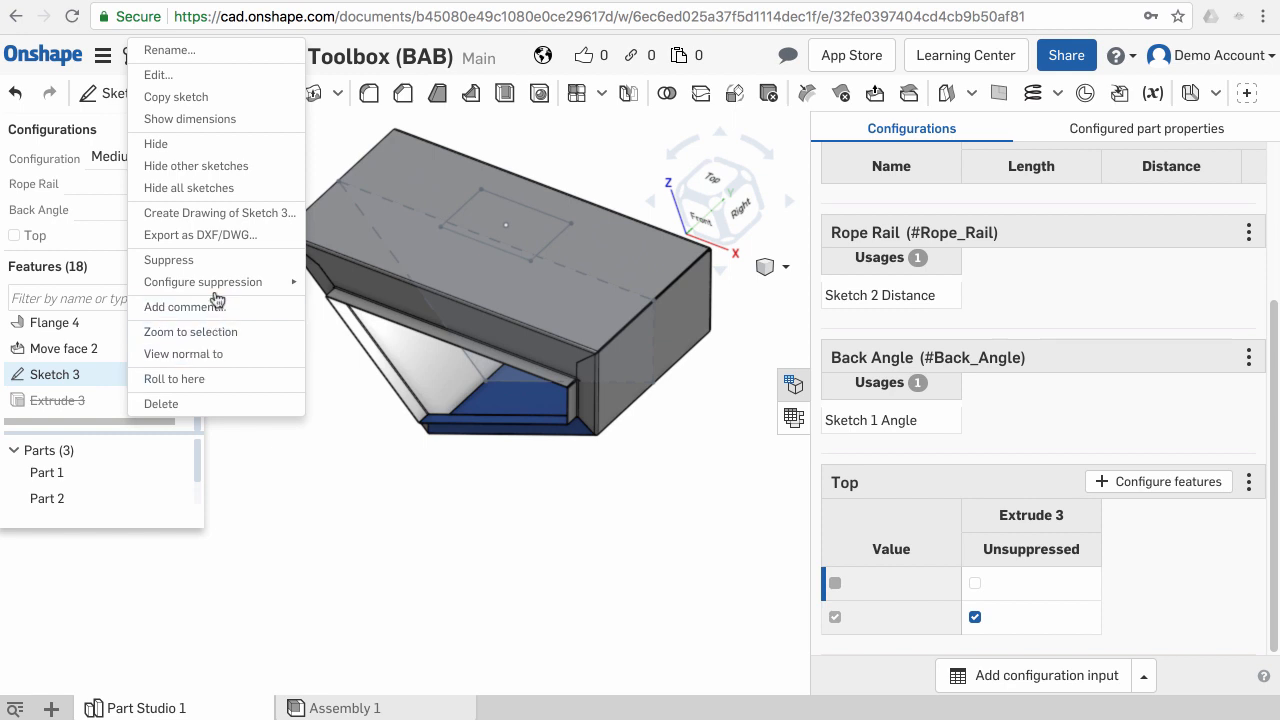
mouse_move(218, 297)
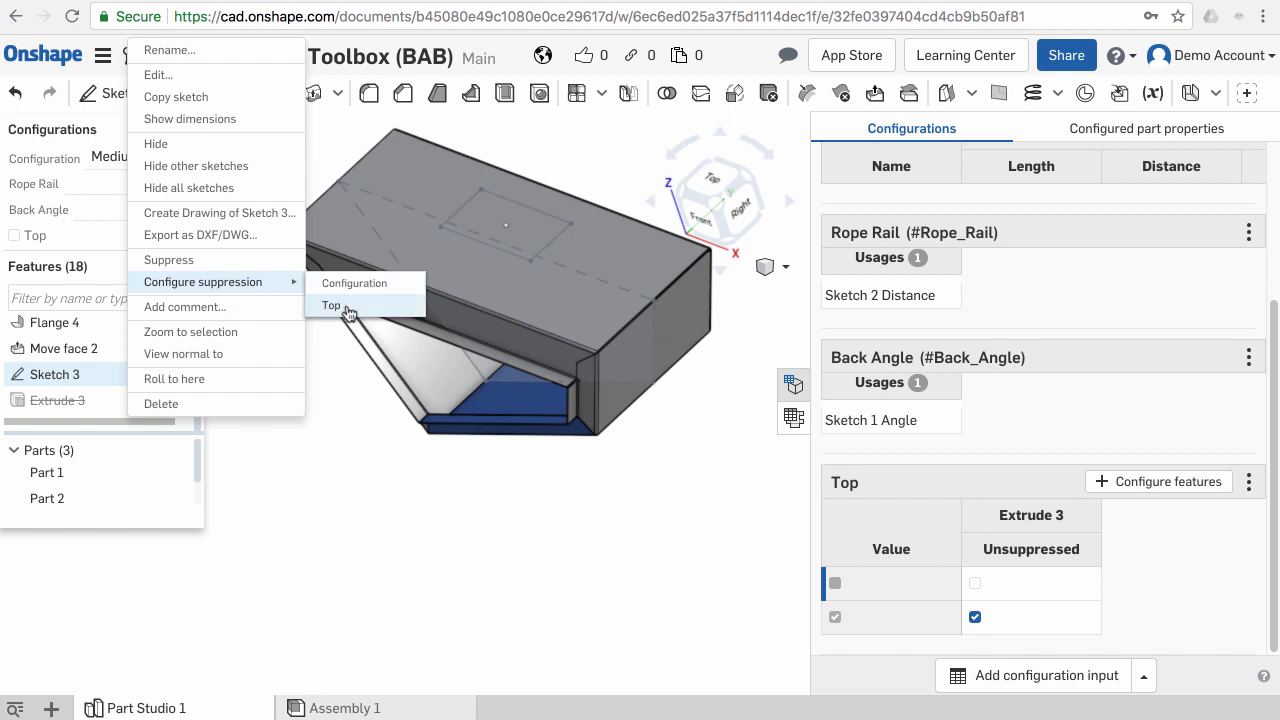
left_click(332, 305)
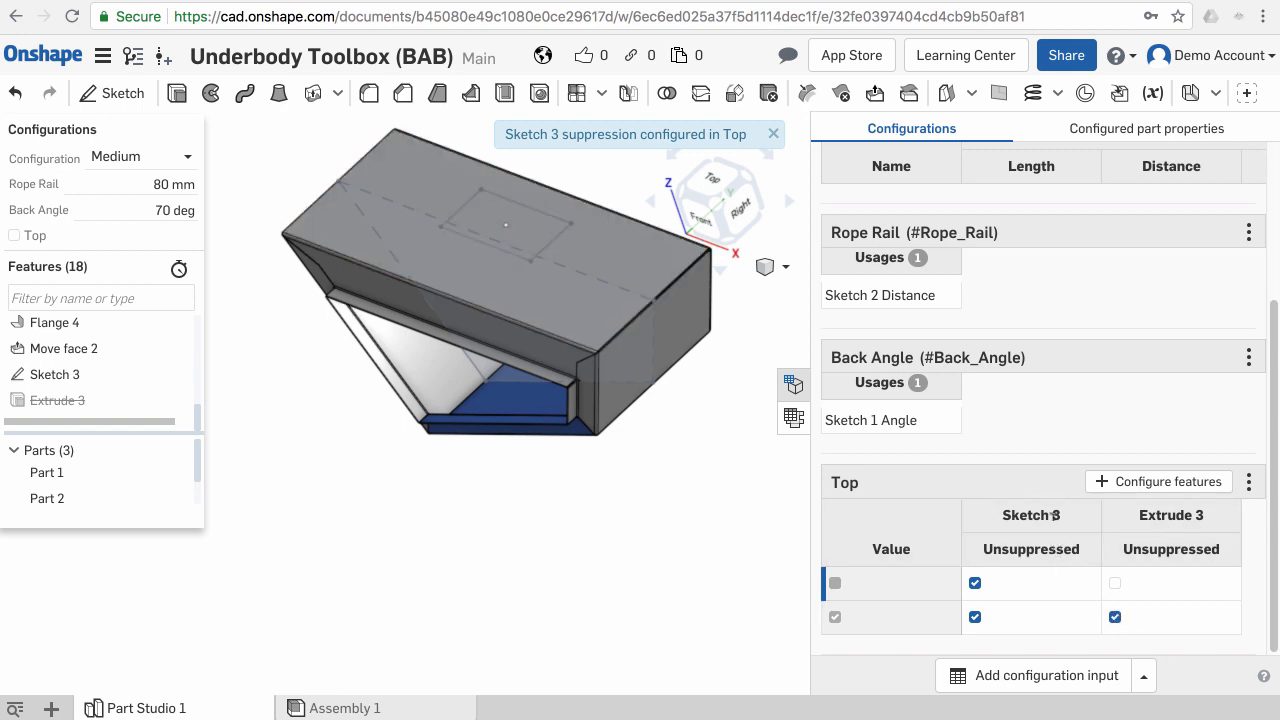
- Suppress Sketch 3 for the unchecked Top value and toggle the Top checkbox to test it
left_click(975, 584)
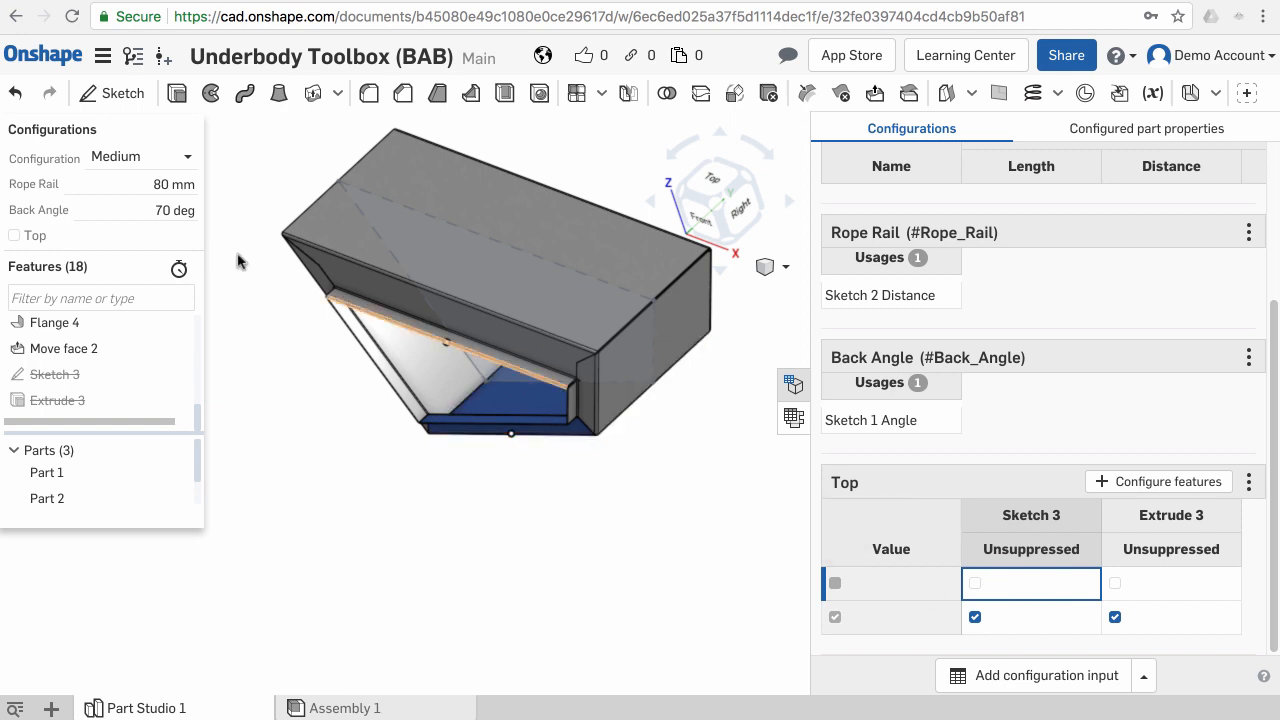
left_click(20, 240)
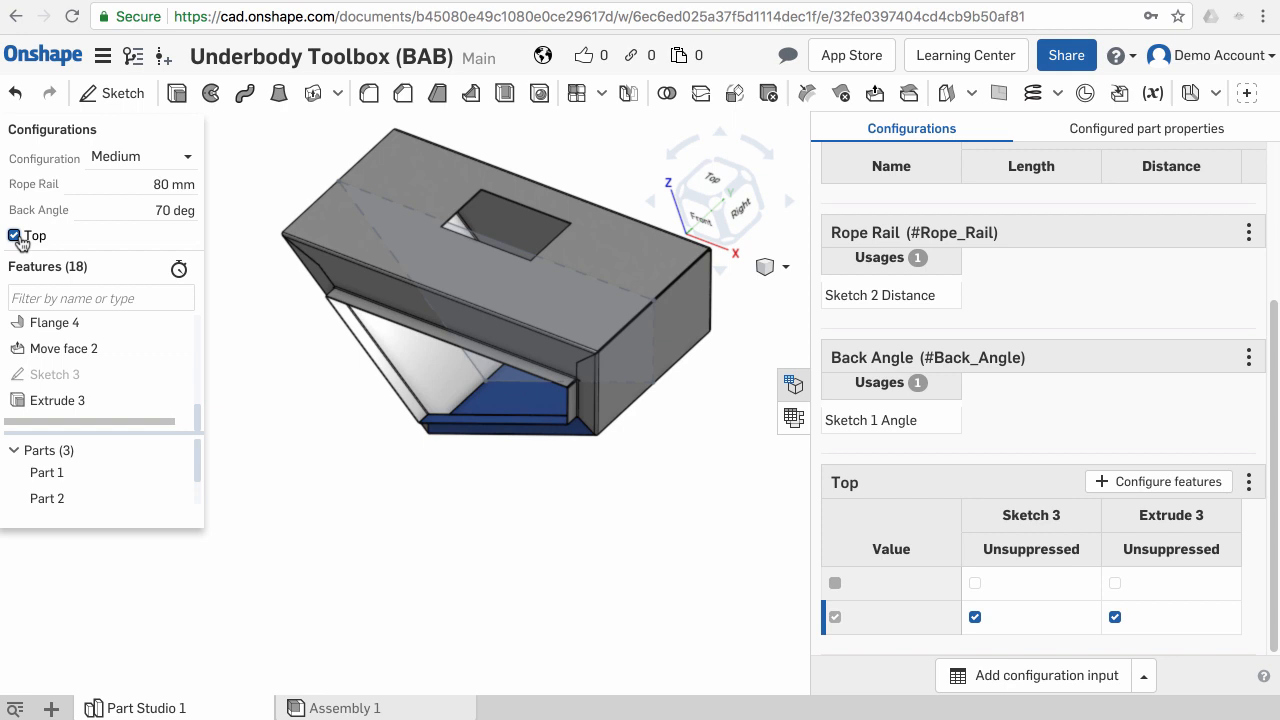
left_click(15, 237)
right_click_drag(502, 225, 506, 331)
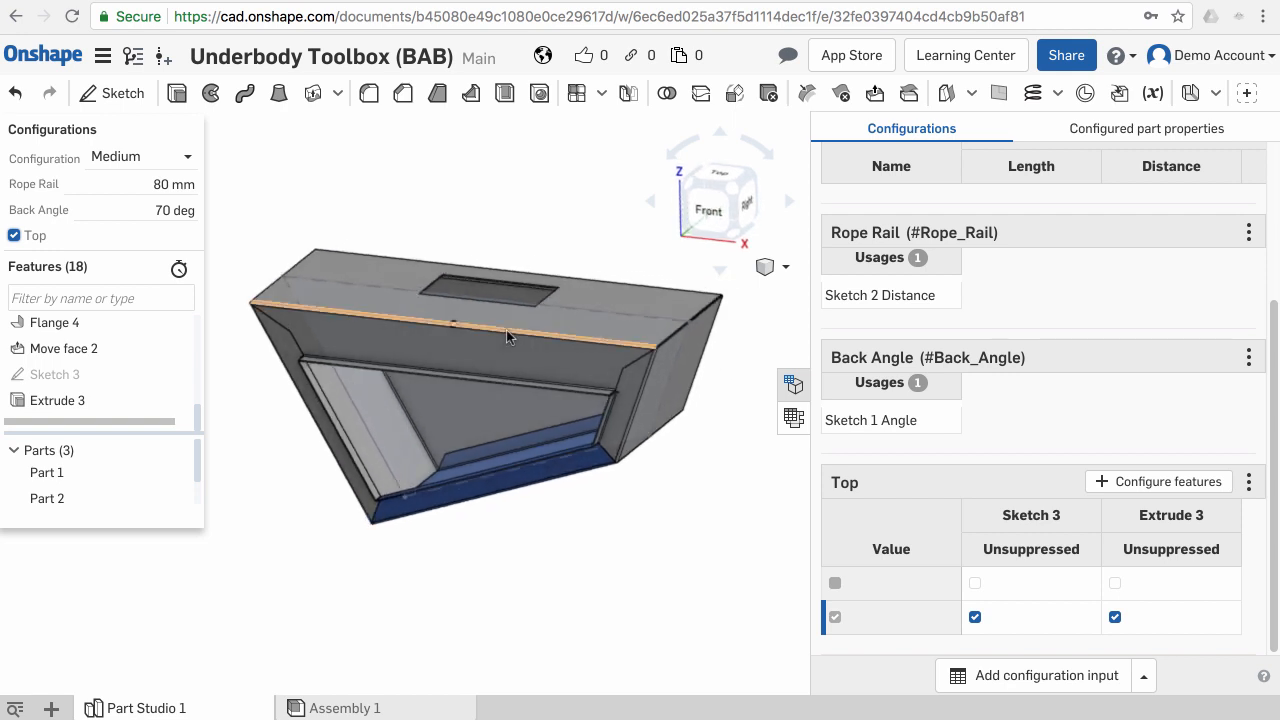
- Open the configuration list and orbit around the model to inspect it
left_click(188, 160)
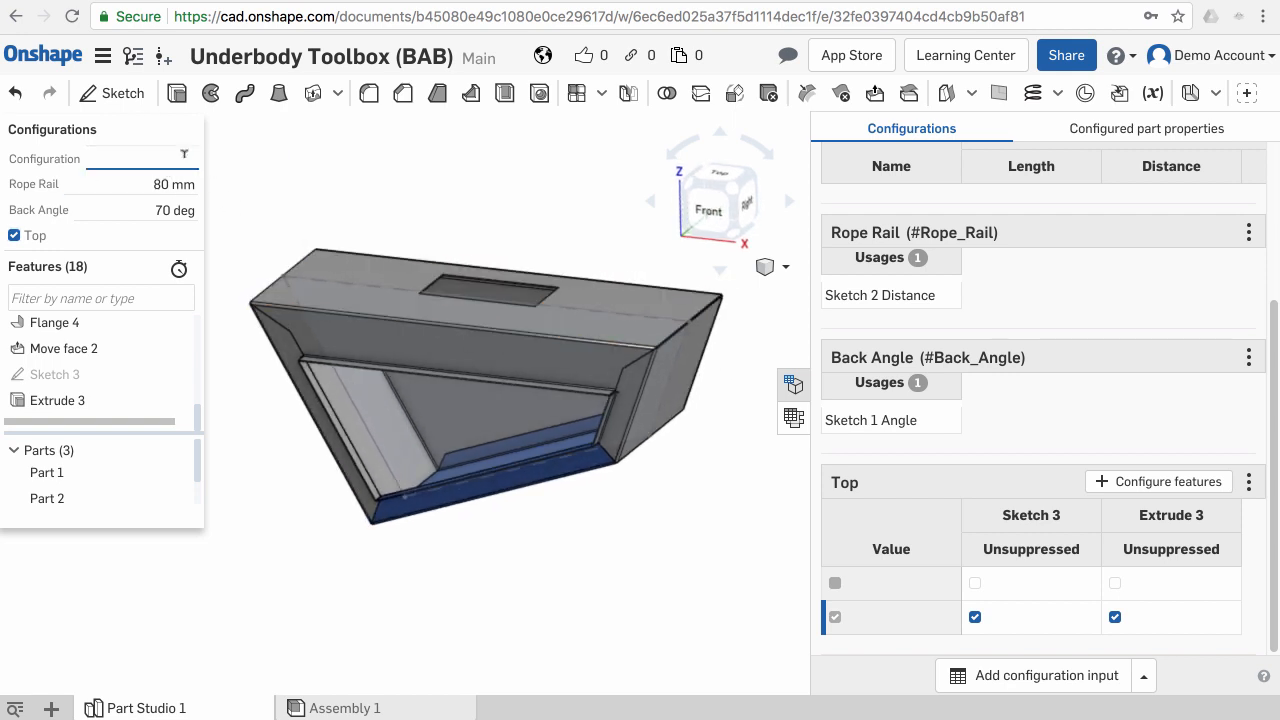
left_click(236, 169)
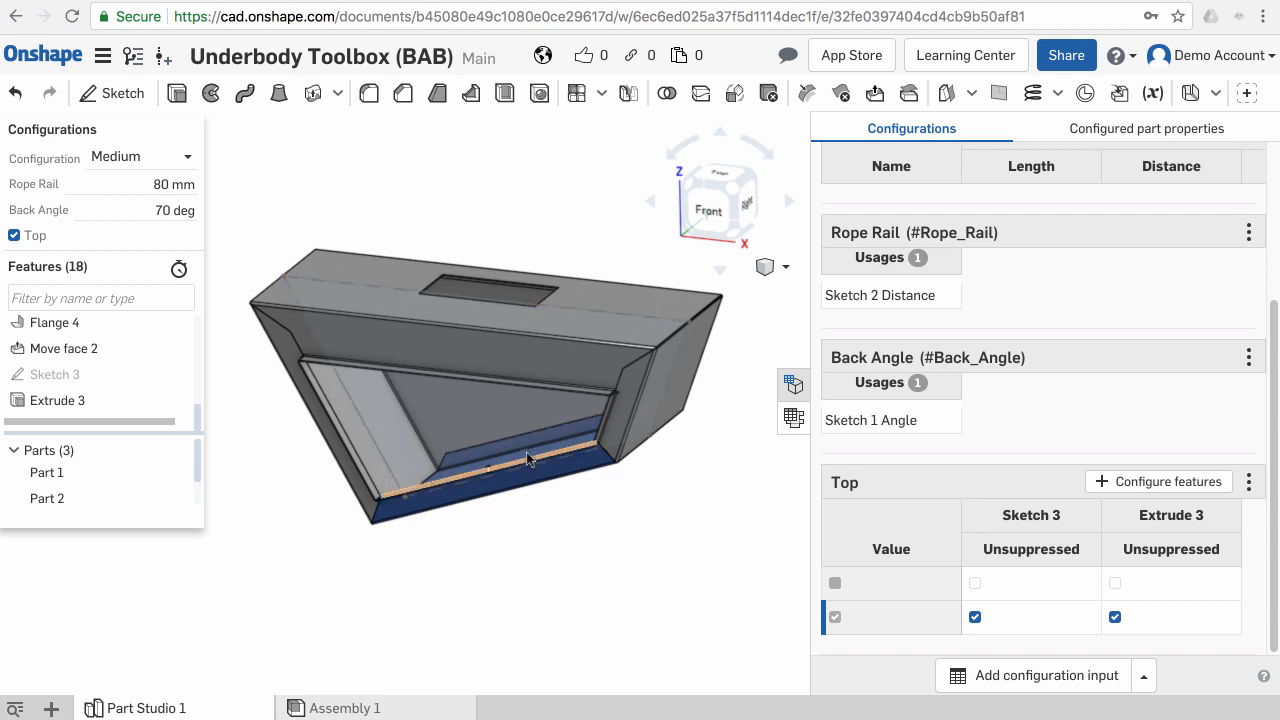
scroll(527, 453, "up", 3)
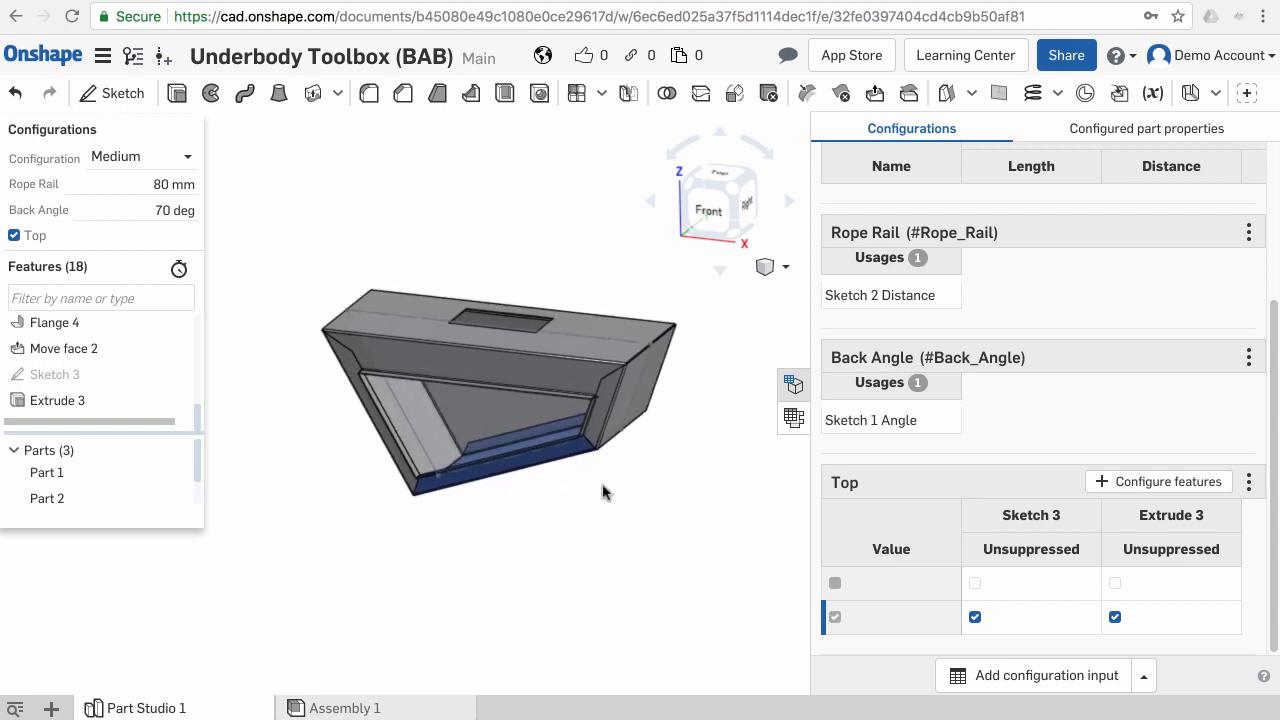
middle_click_drag(602, 485, 588, 486)
right_click_drag(598, 485, 553, 488)
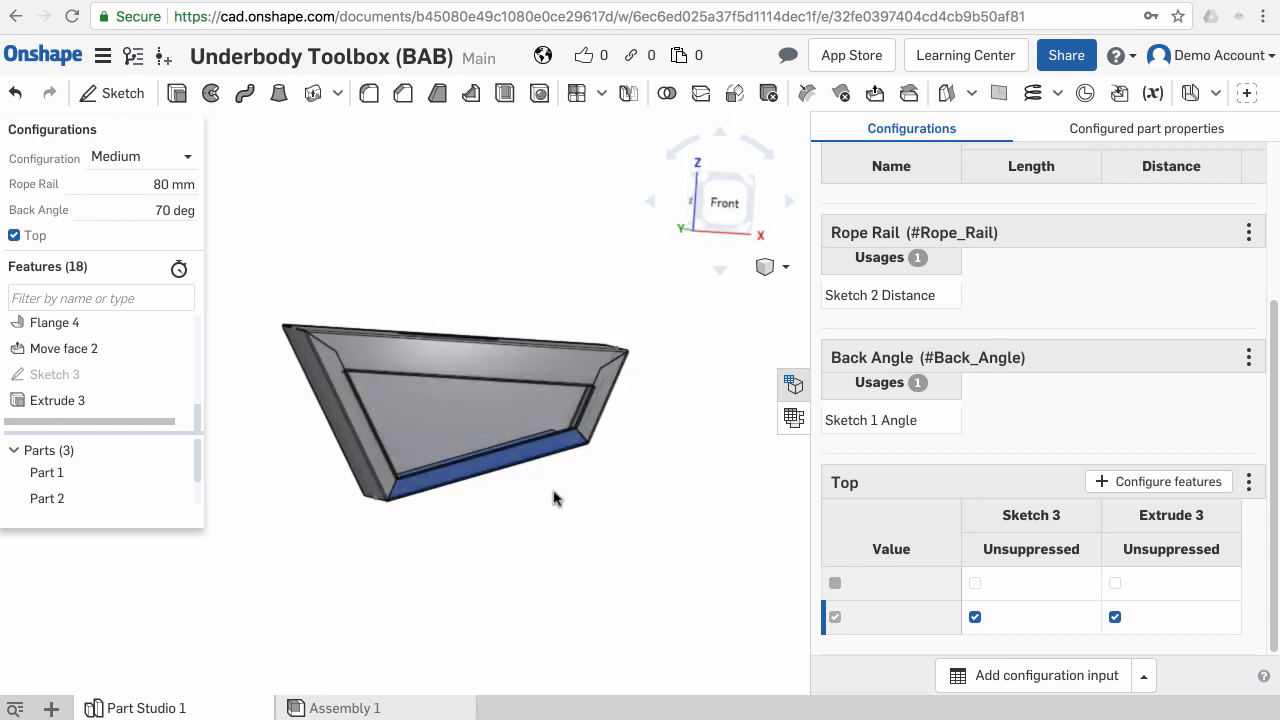
left_click(560, 490)
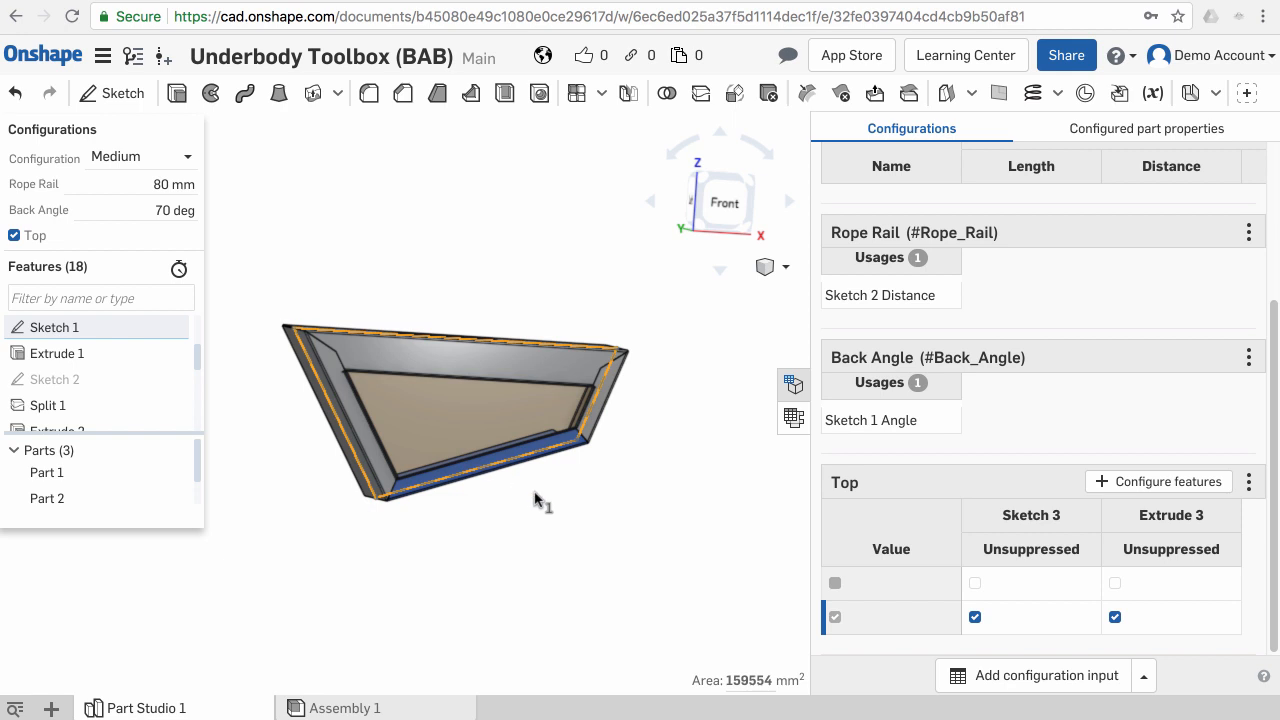
- Open the sheet metal flat pattern view alongside the model
key("n")
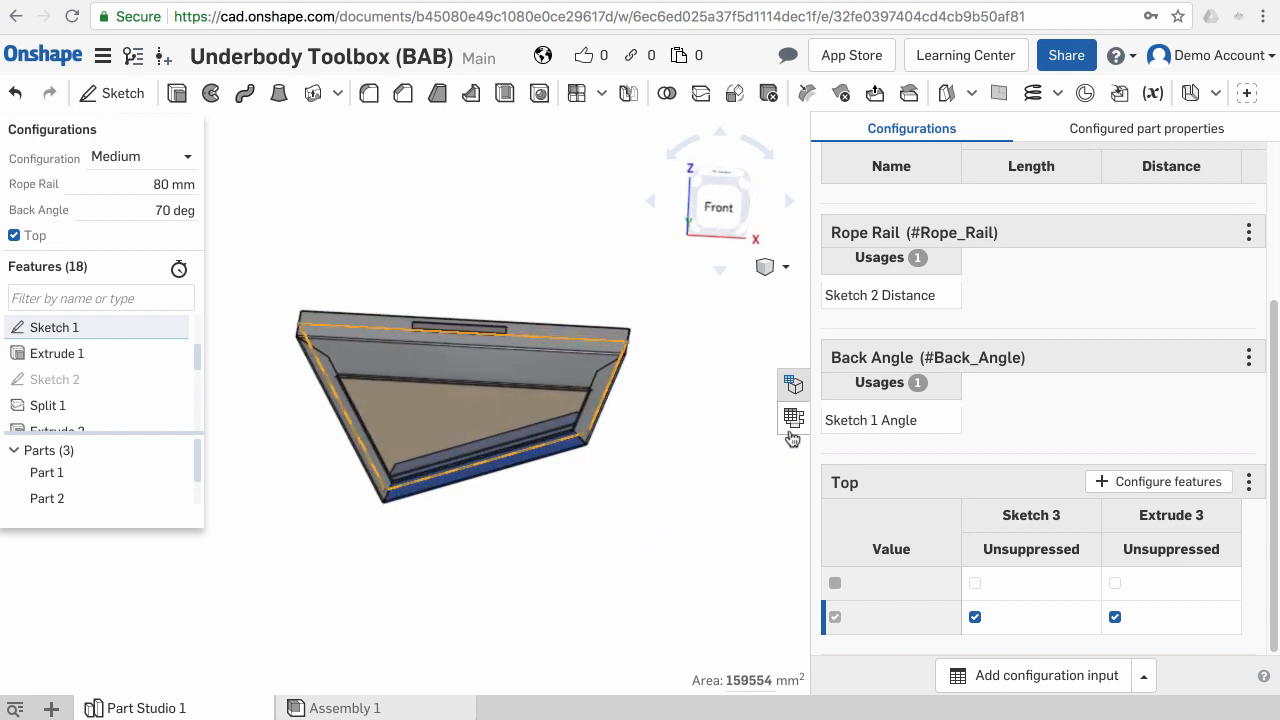
left_click(791, 424)
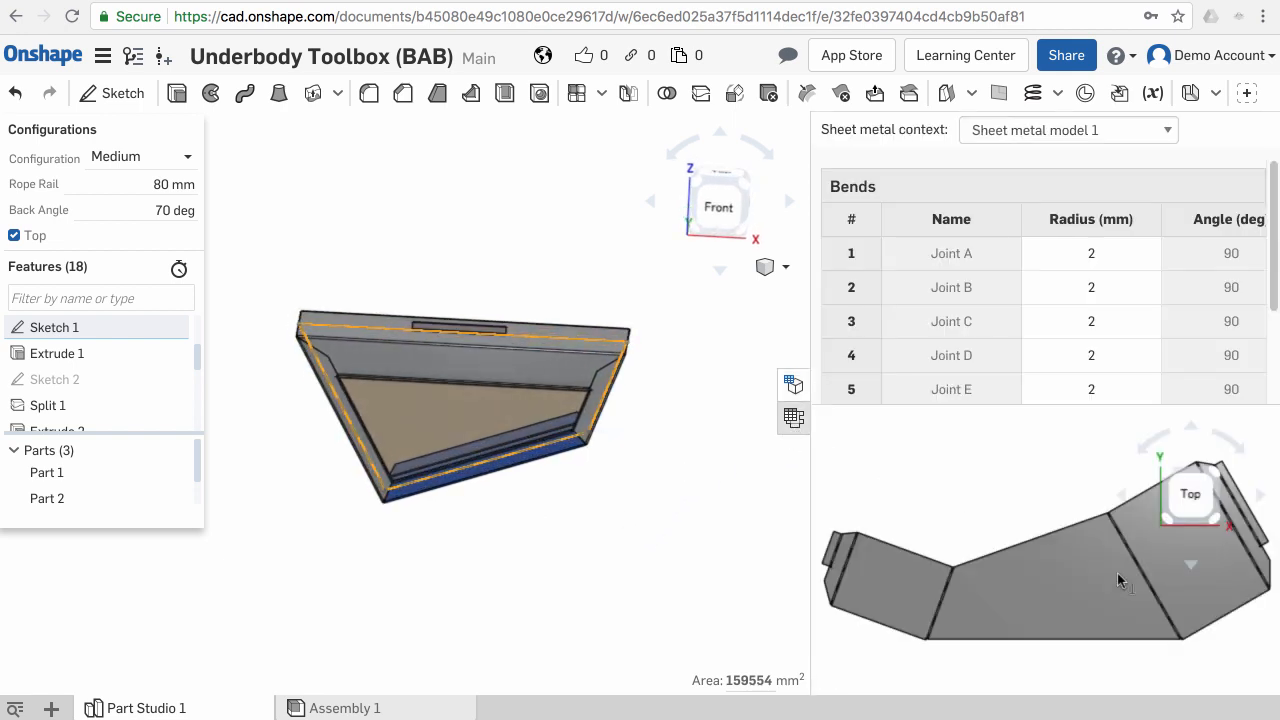
scroll(1037, 518, "up", 3)
scroll(1026, 537, "down", 2)
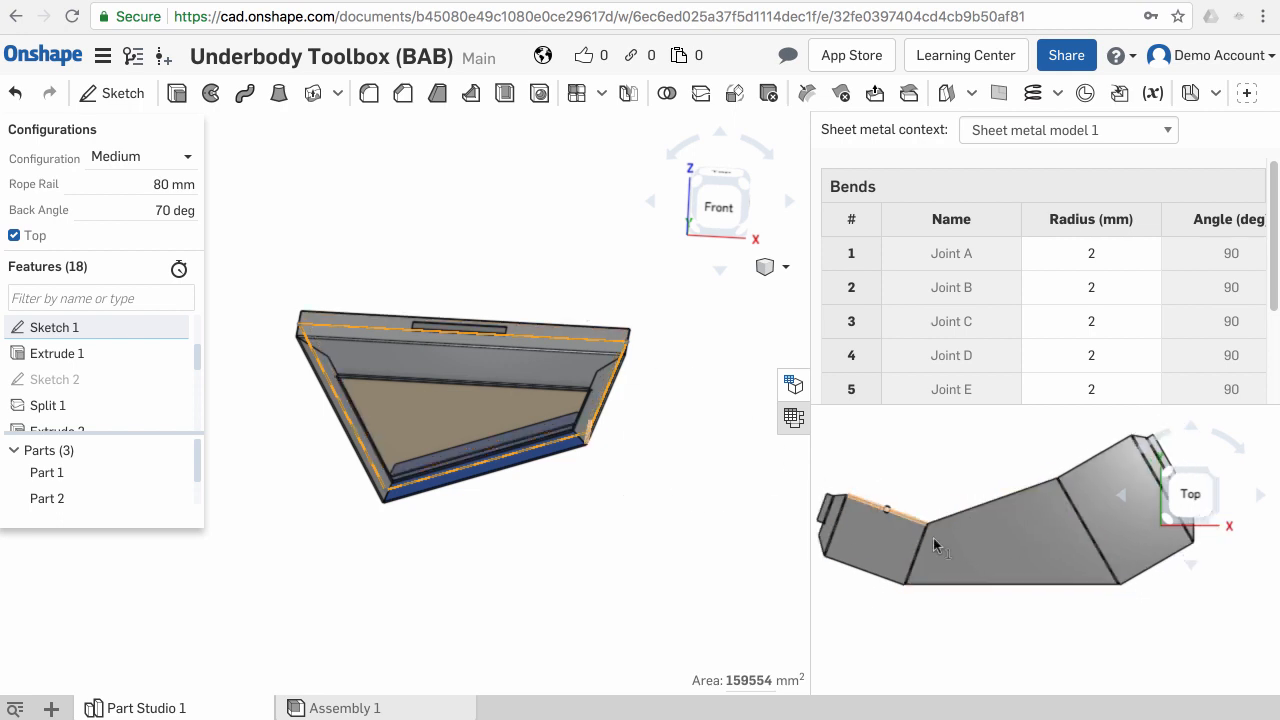
- Start a new sketch on the central face of the sheet metal flat pattern
left_click(996, 554)
right_click(996, 554)
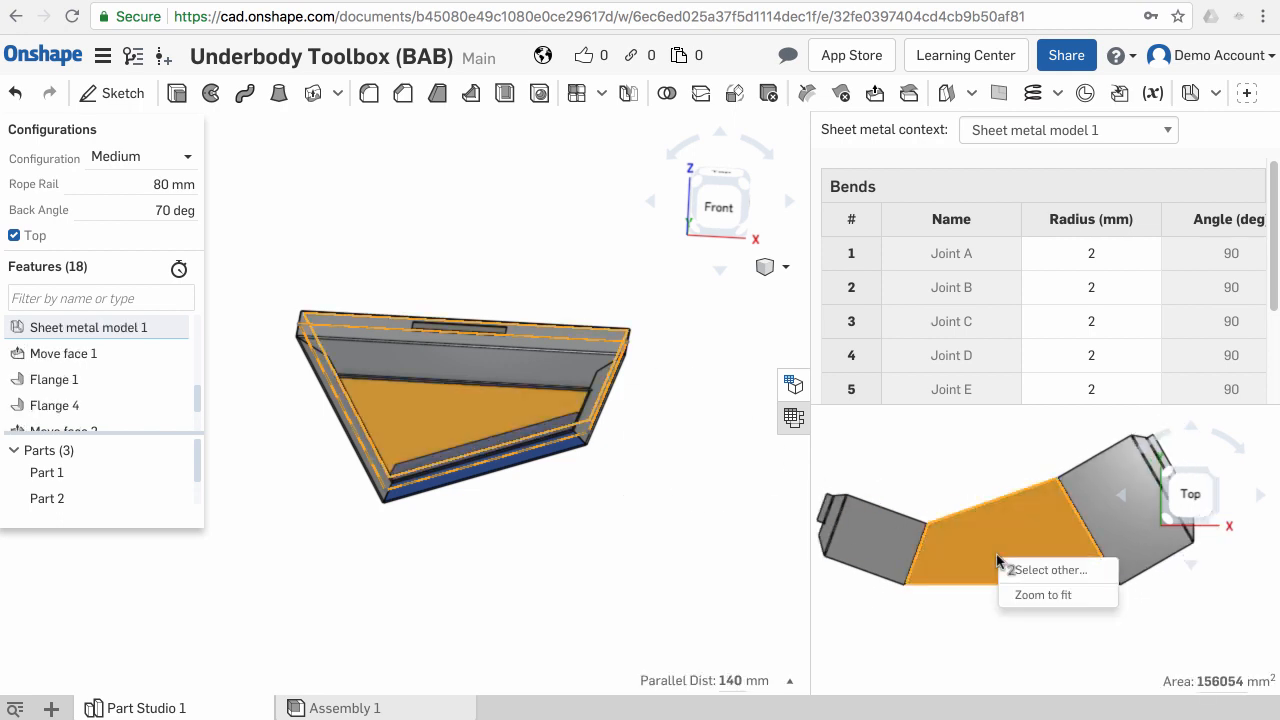
left_click(940, 625)
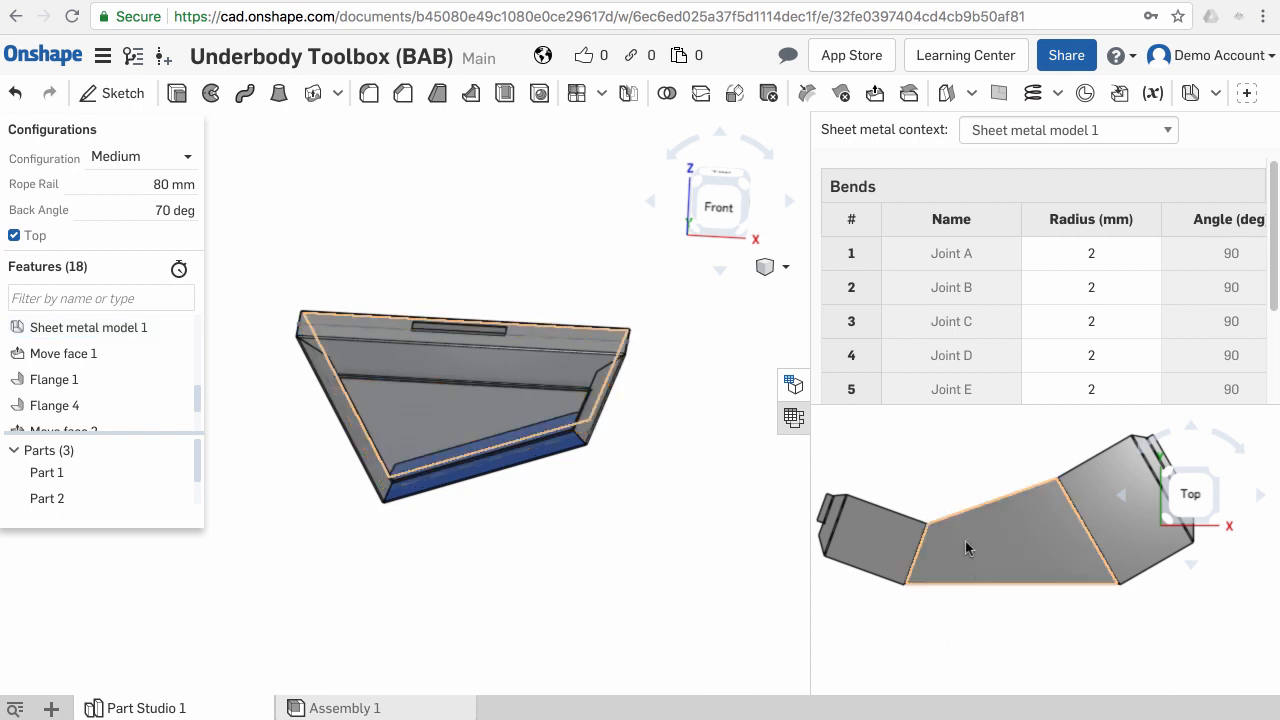
middle_click_drag(942, 527, 964, 550)
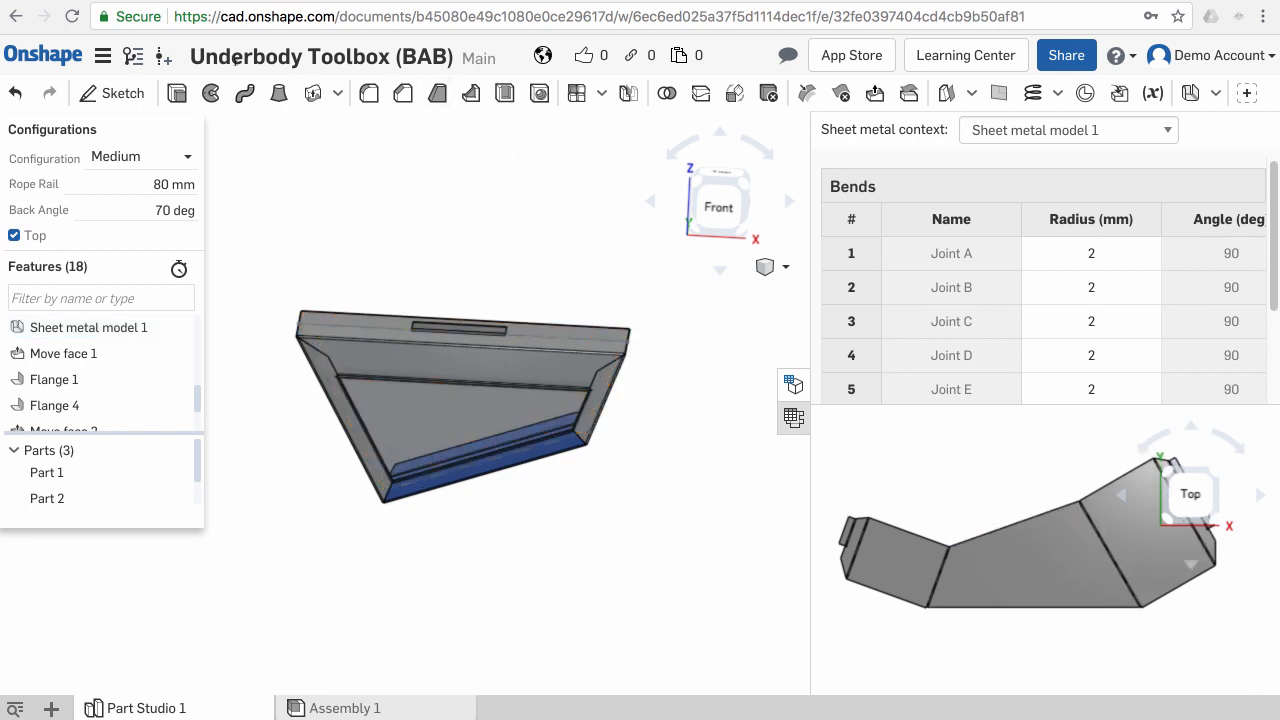
left_click(112, 93)
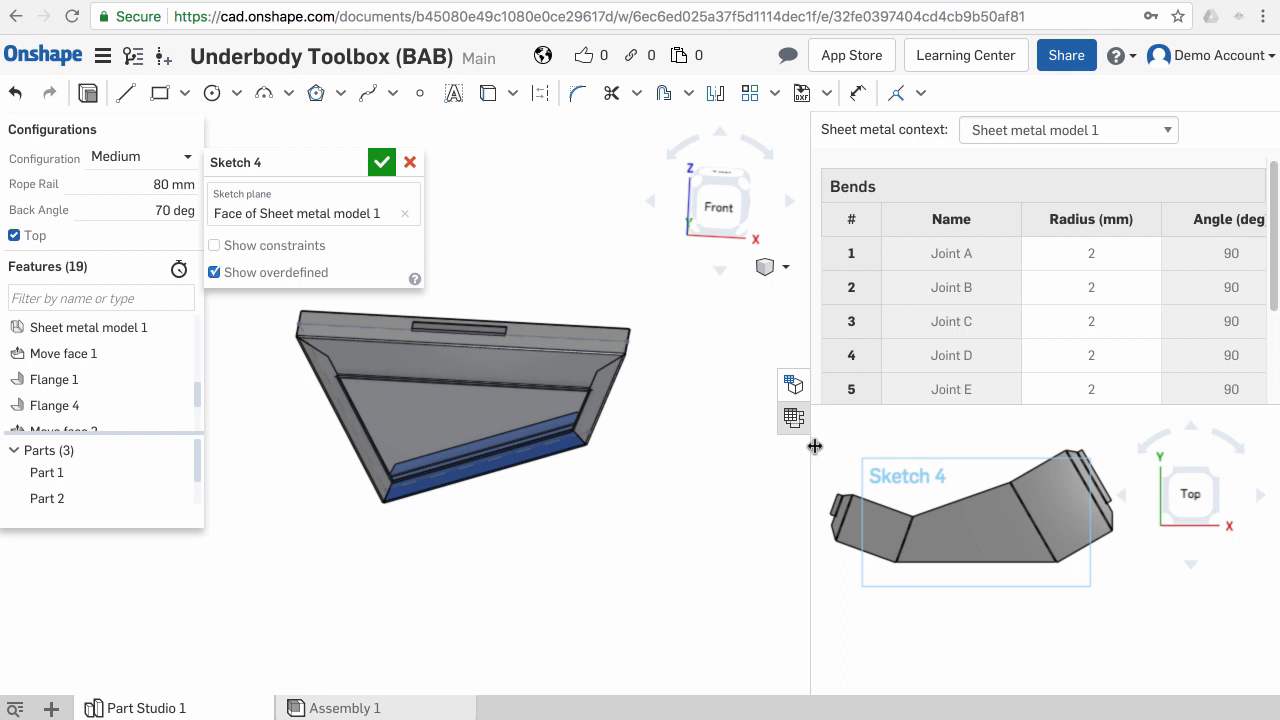
left_click_drag(799, 452, 462, 425)
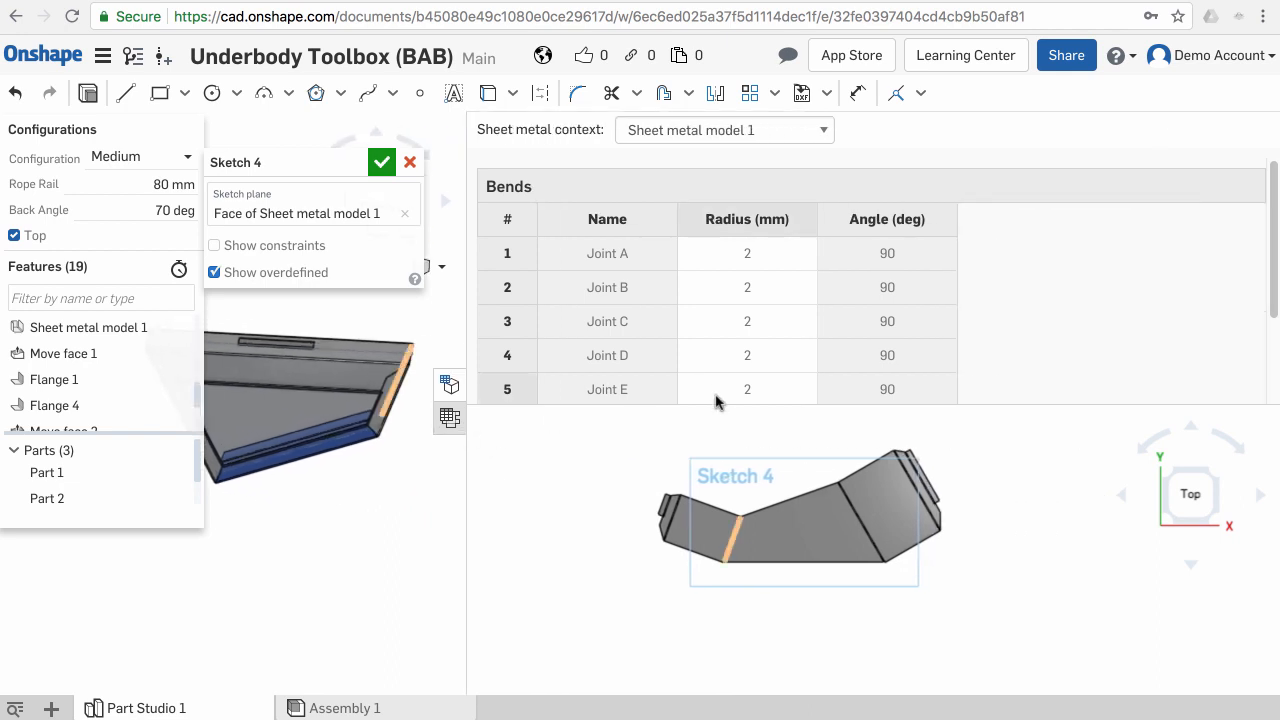
scroll(738, 490, "up", 4)
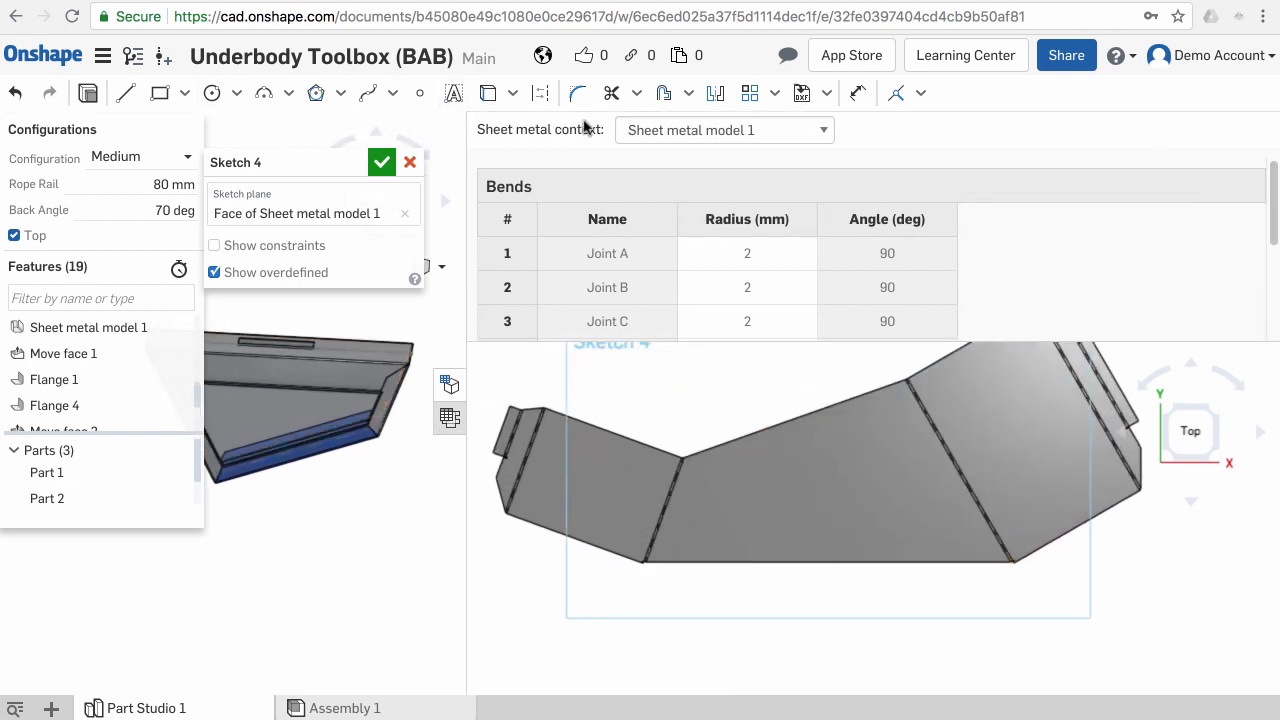
- Insert a default text block near the bottom edge of the central flat face
left_click(453, 93)
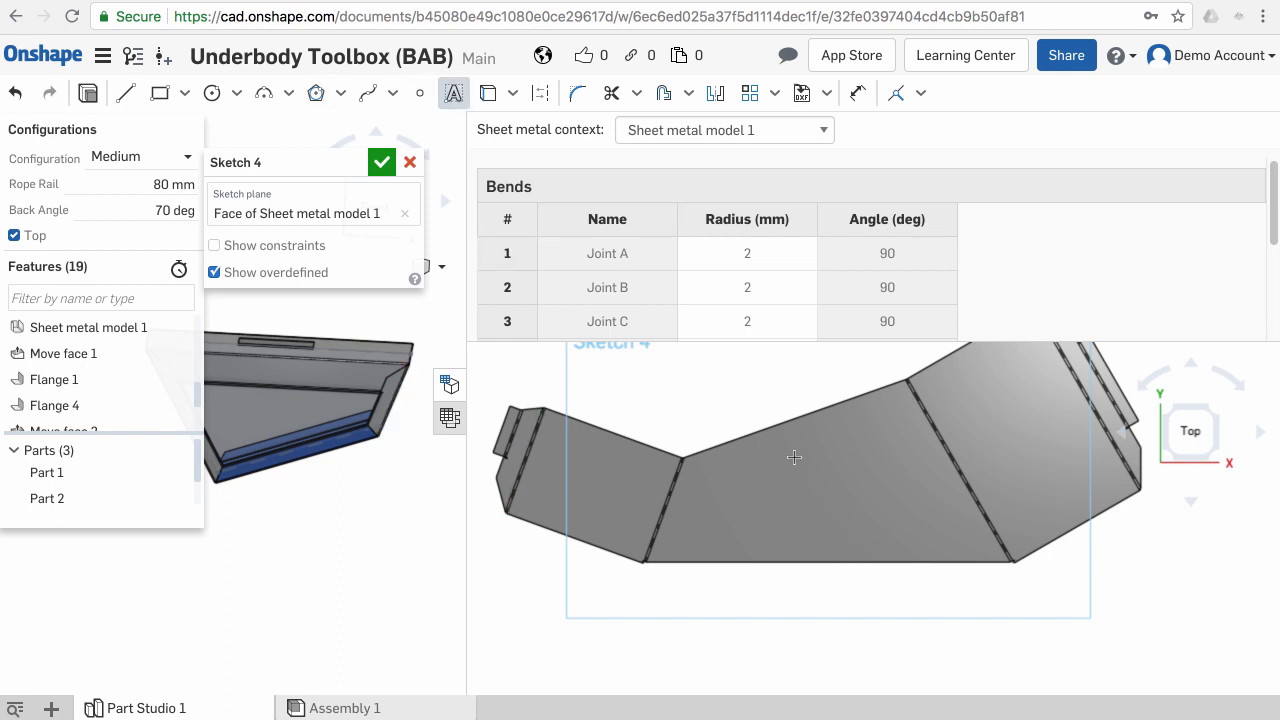
left_click(920, 552)
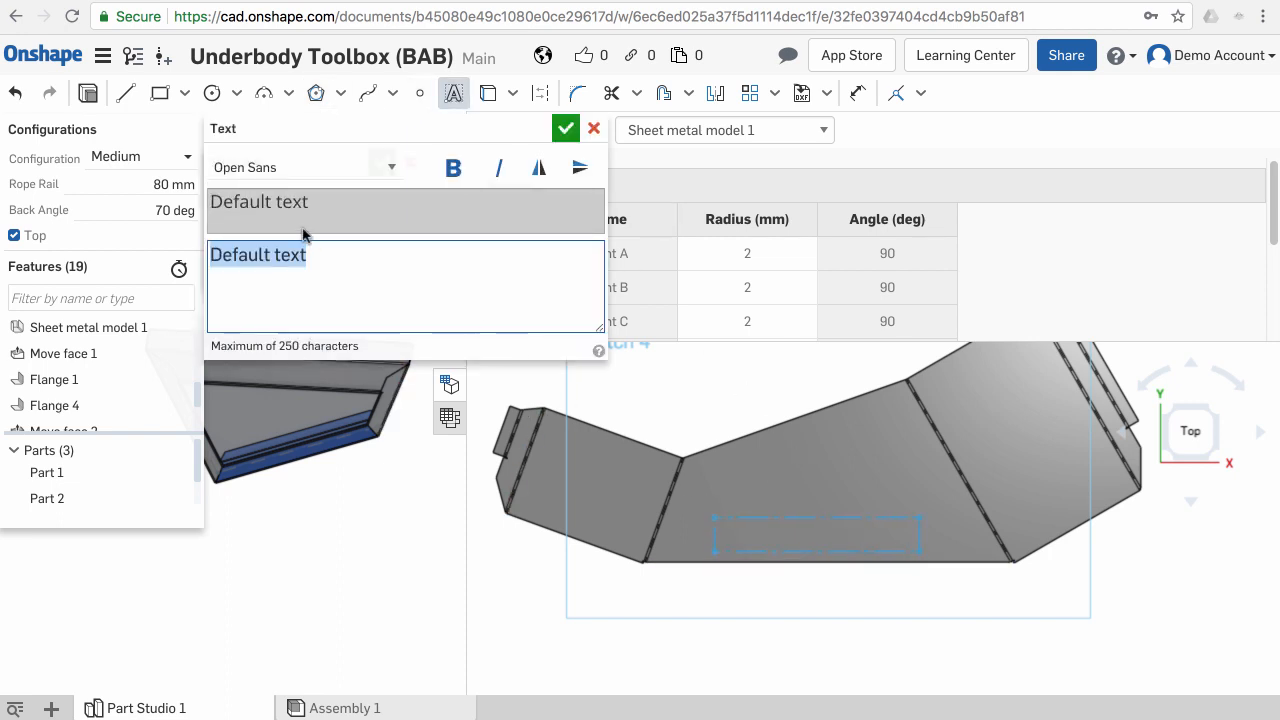
left_click(566, 128)
scroll(788, 484, "up", 1)
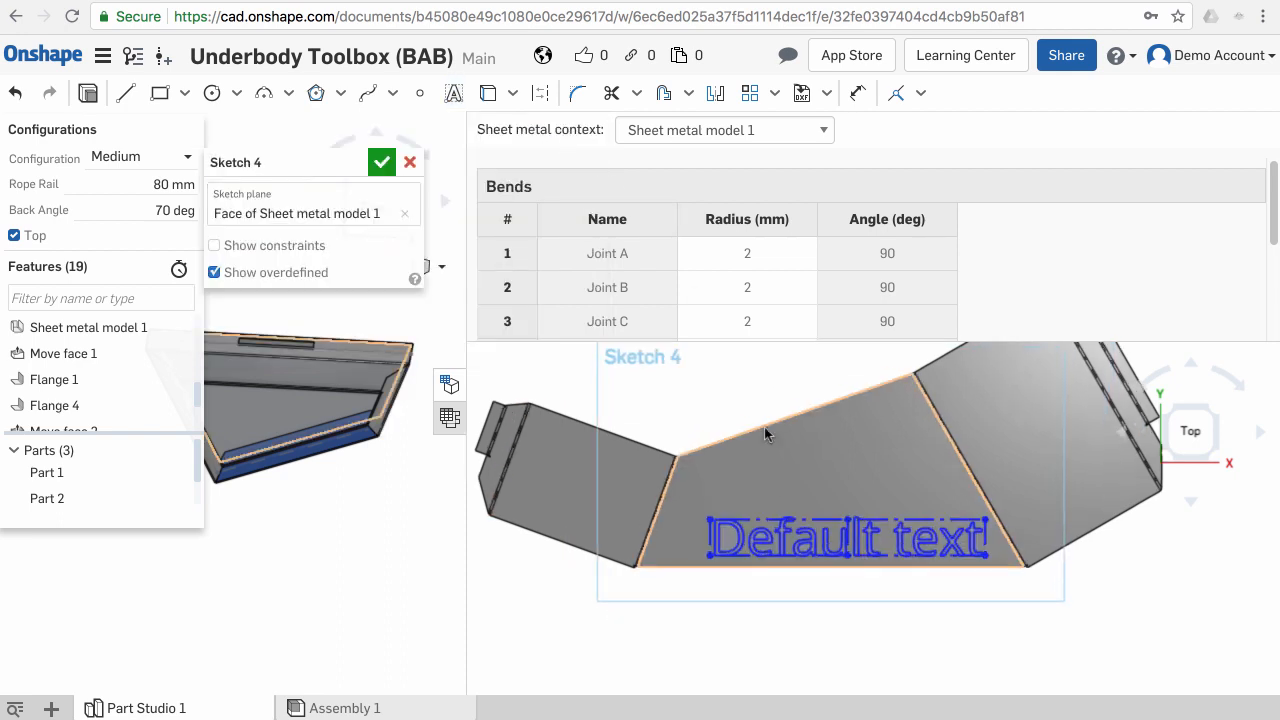
- Dimension the text's distance from the bottom edge as 20 mm
left_click(858, 93)
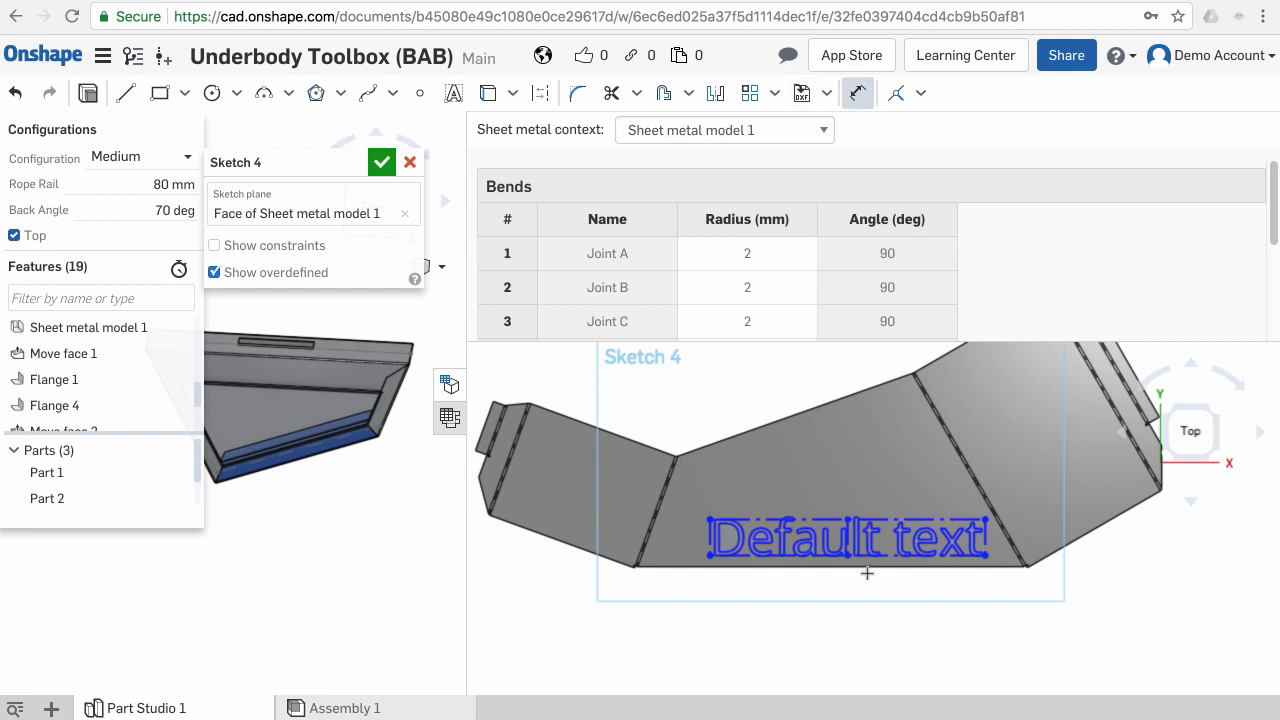
left_click(866, 556)
left_click(889, 634)
type("20")
key("Return")
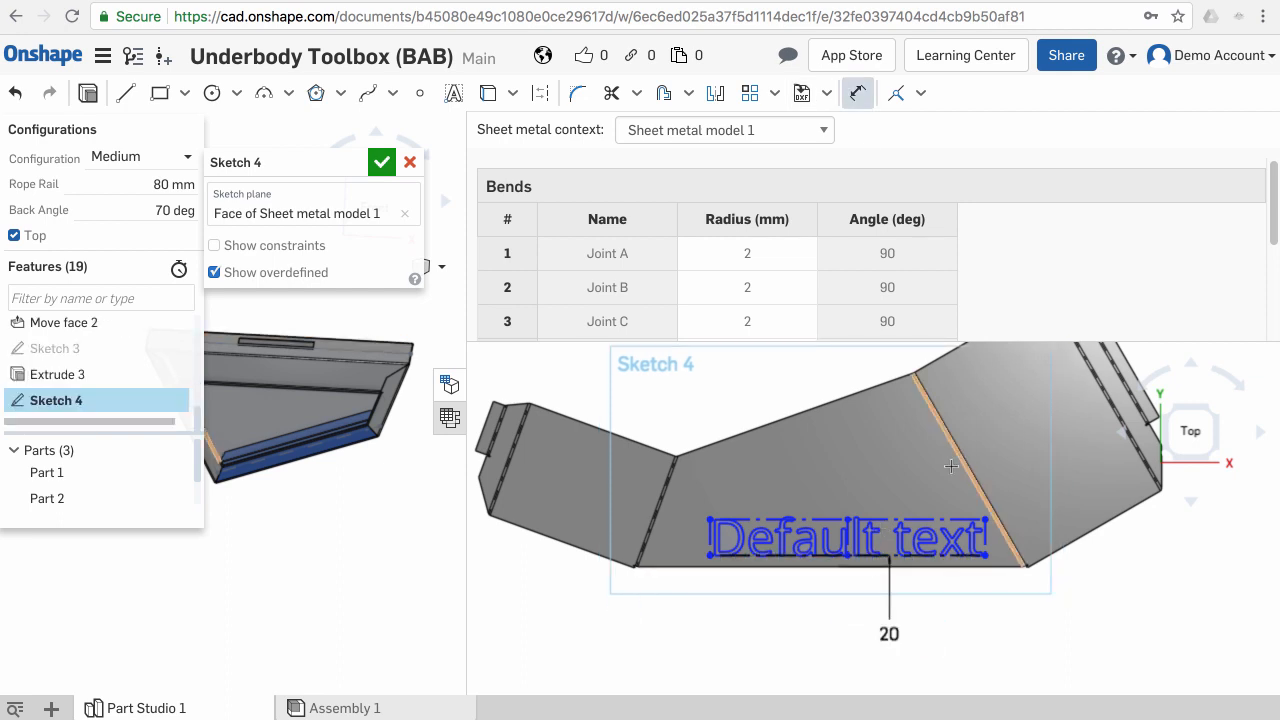
- Set the text height to 30 mm
left_click(710, 541)
left_click(688, 537)
type("30")
key("Return")
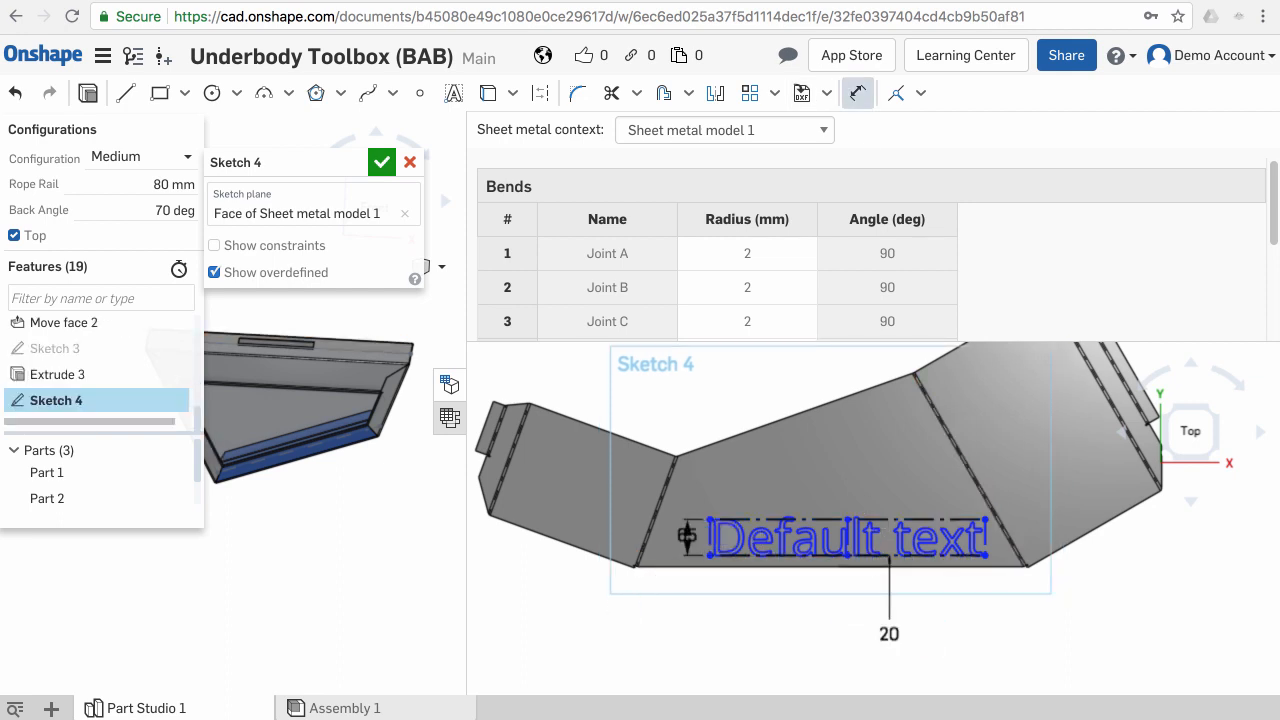
- Dimension the text's horizontal offset from the bend line corner as 60 mm and confirm the sketch
scroll(760, 586, "up", 2)
left_click(757, 607)
scroll(788, 527, "up", 5)
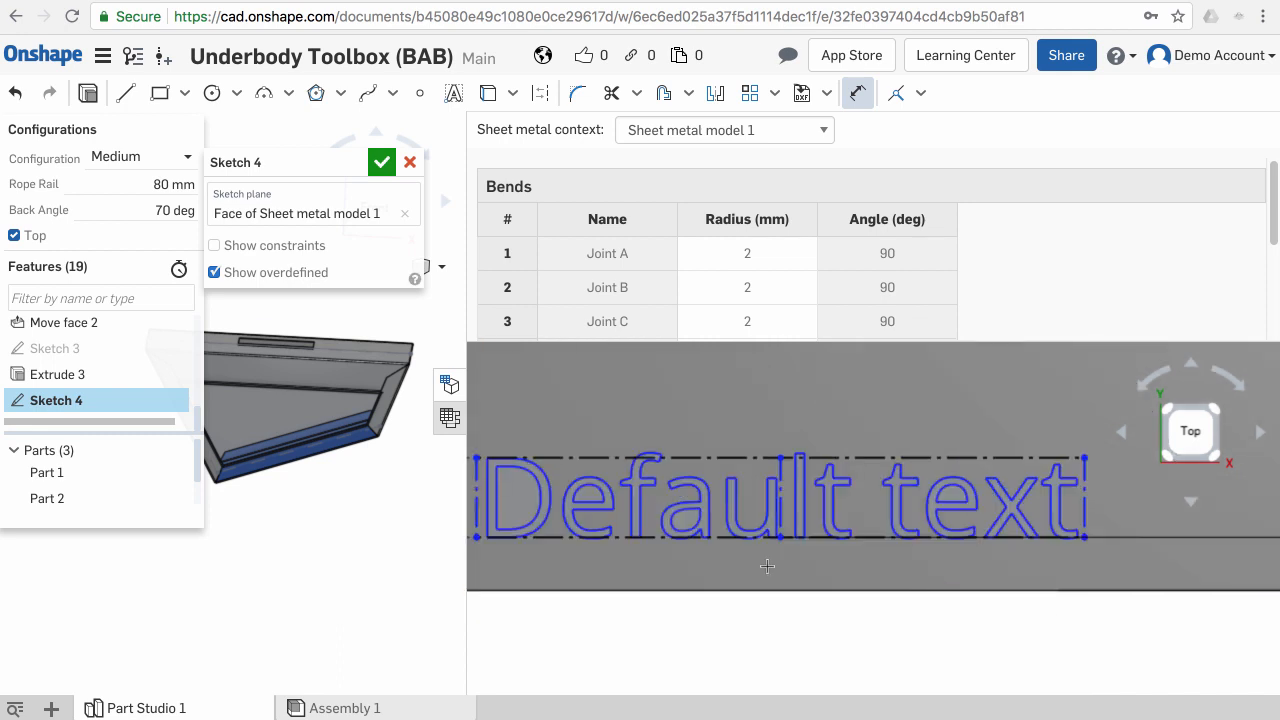
key("Escape")
scroll(823, 560, "down", 4)
left_click(857, 93)
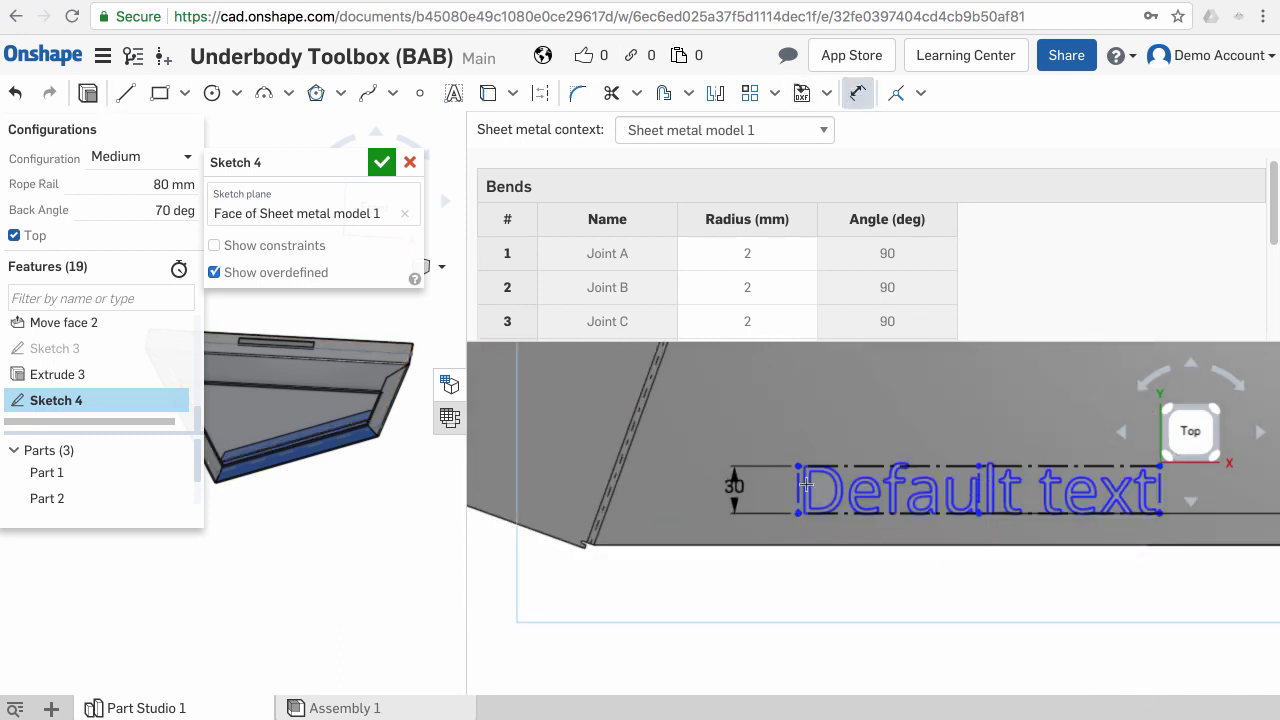
left_click(798, 513)
left_click(587, 545)
left_click(625, 600)
type("80")
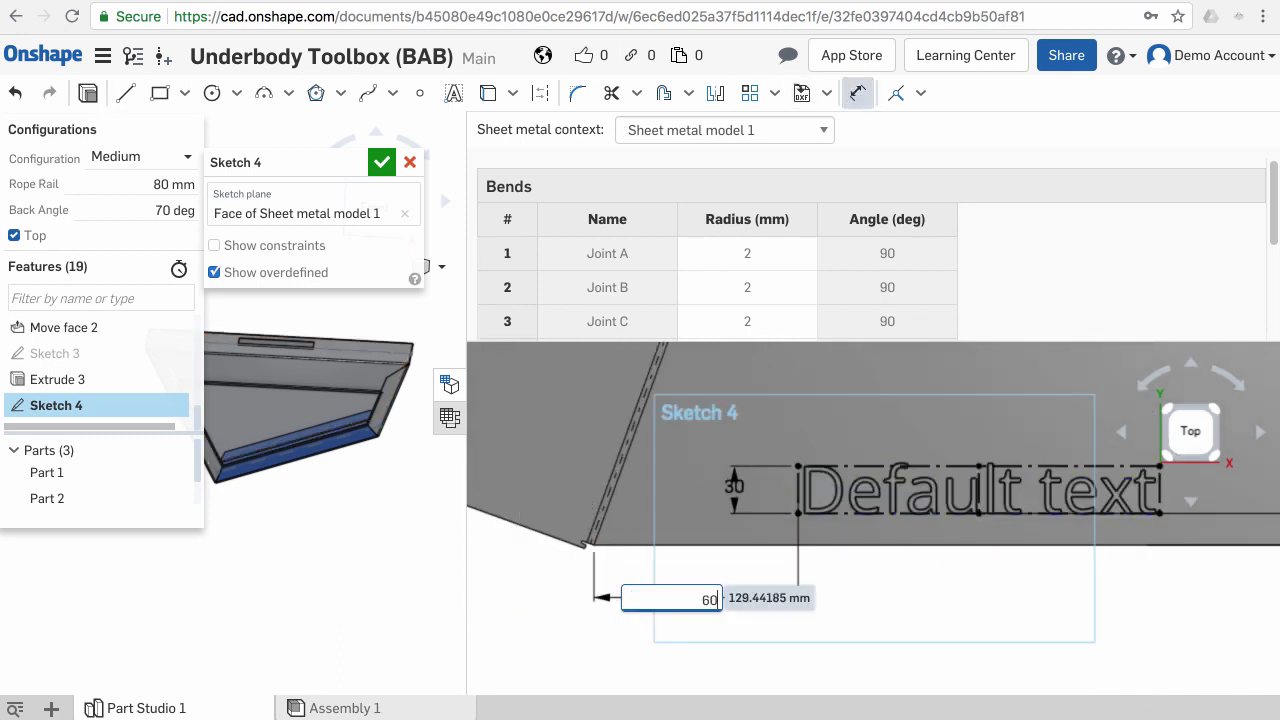
key("Return")
scroll(1060, 574, "down", 5)
middle_click_drag(1091, 511, 855, 472)
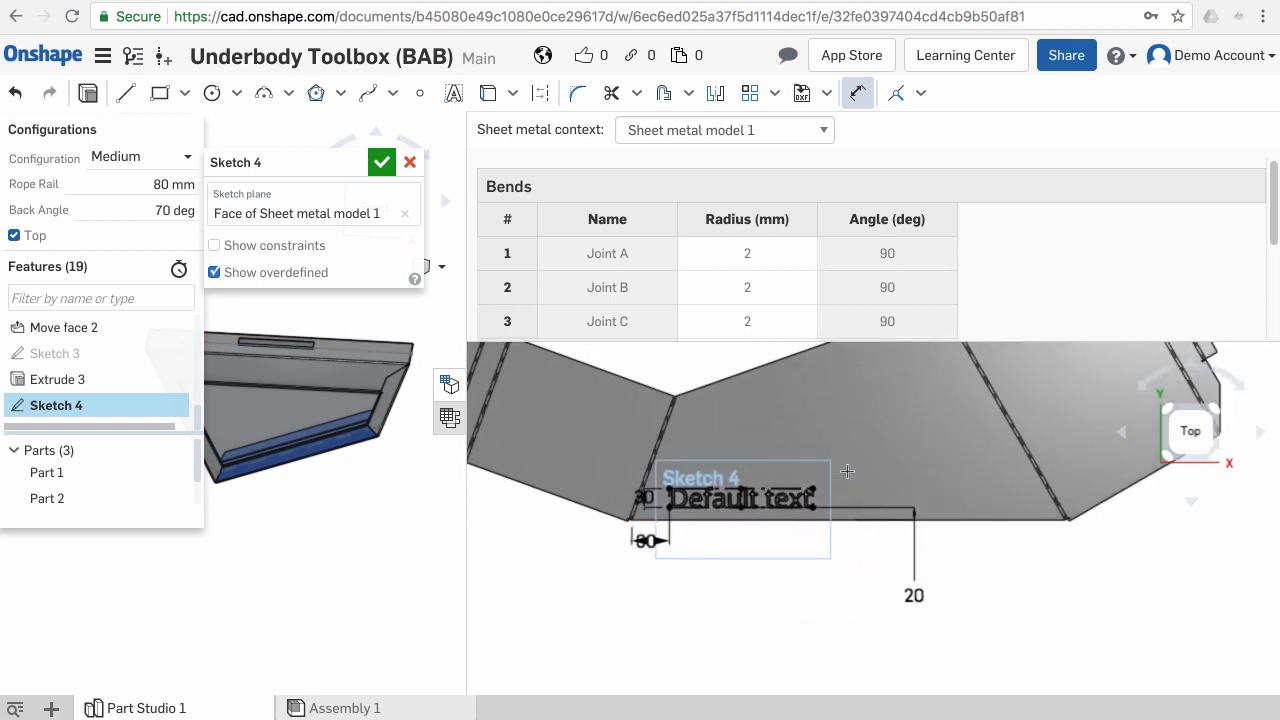
left_click(382, 163)
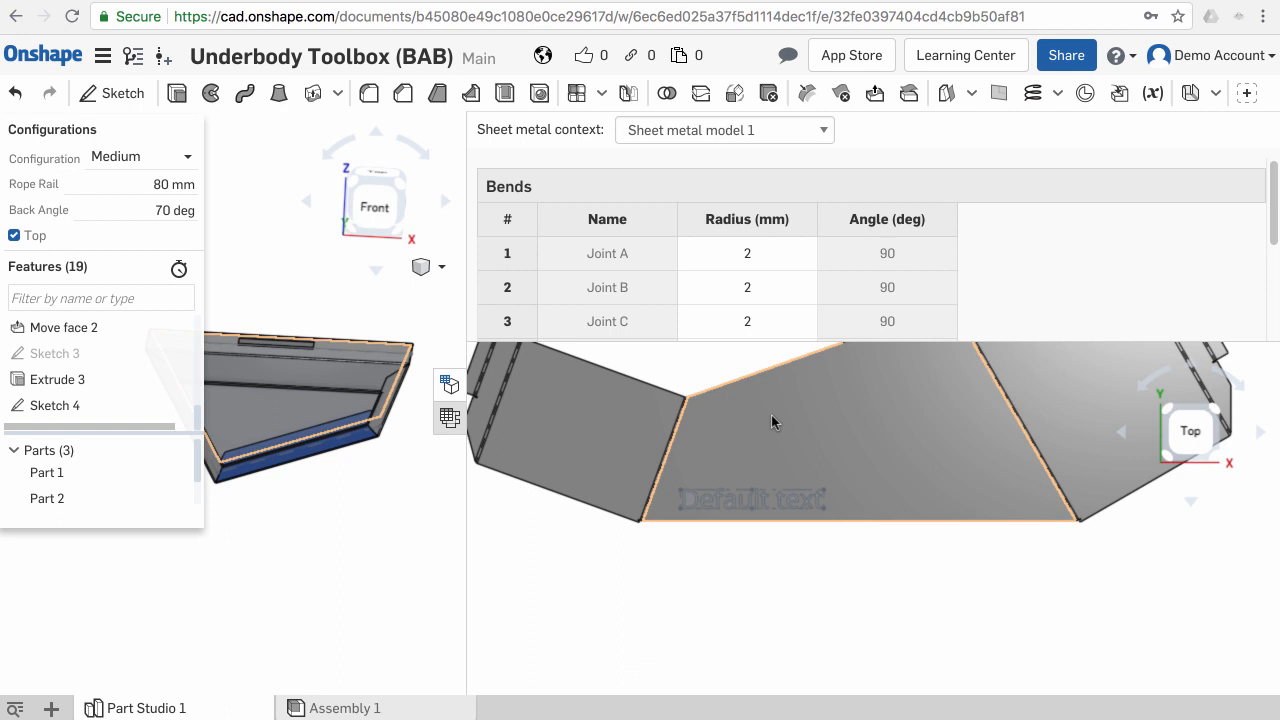
- Reopen Sketch 4 for editing and add its text to the Configuration
right_click(725, 502)
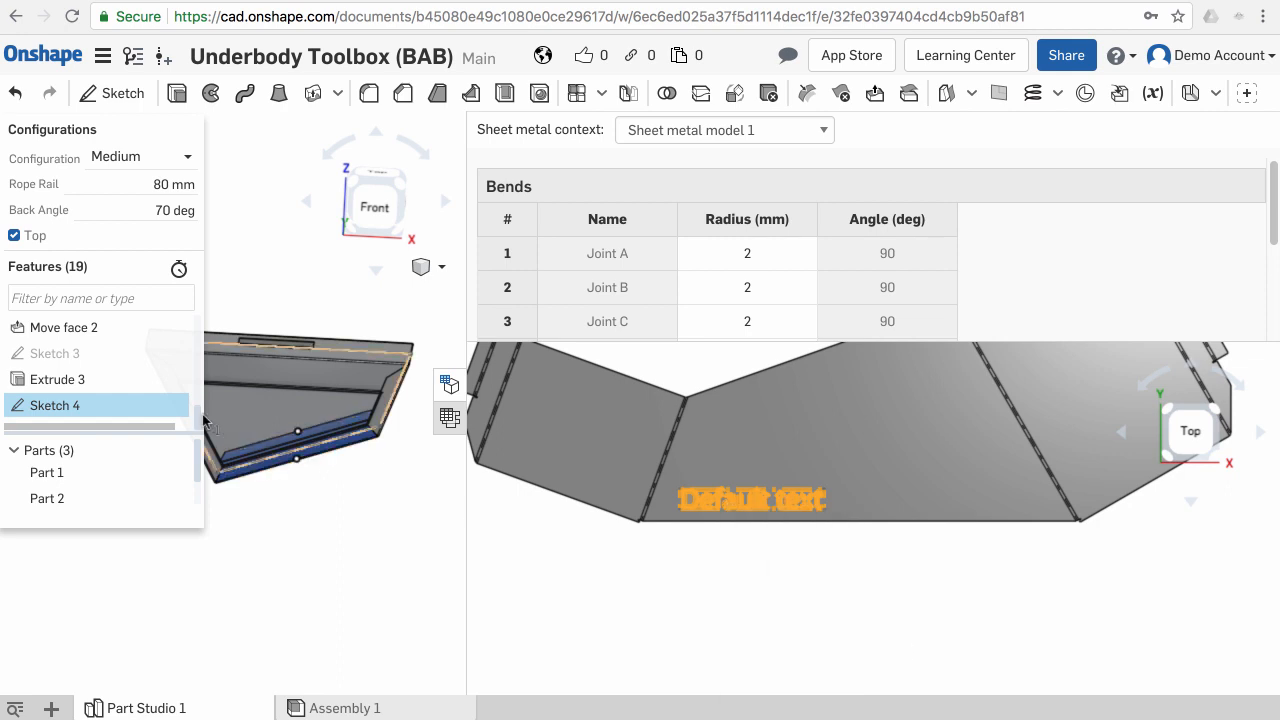
right_click(124, 410)
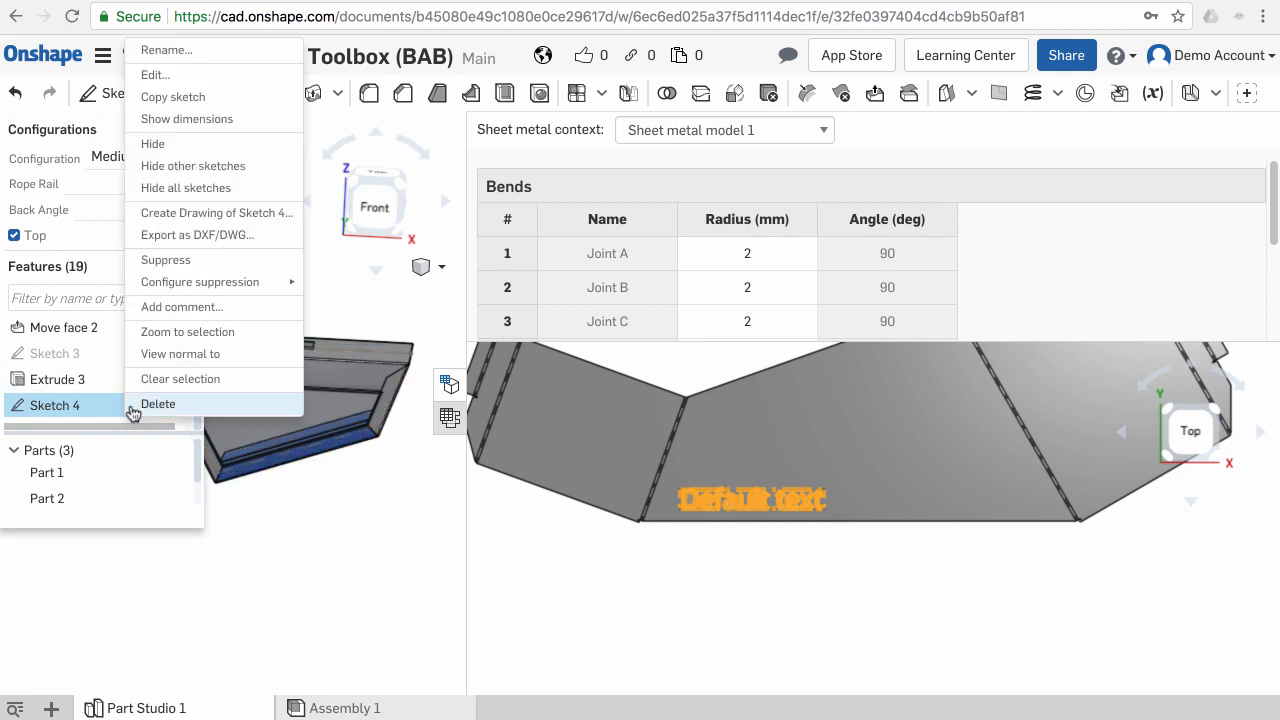
left_click(235, 80)
scroll(729, 531, "up", 3)
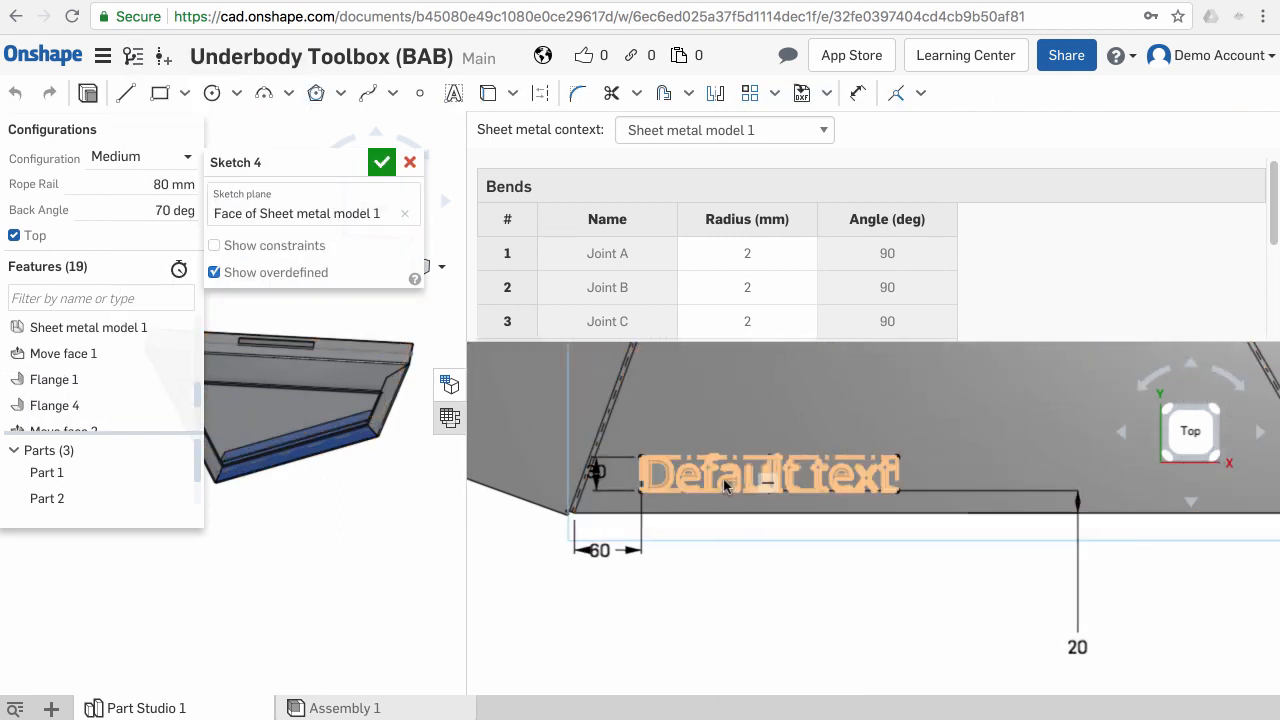
right_click(727, 483)
mouse_move(784, 490)
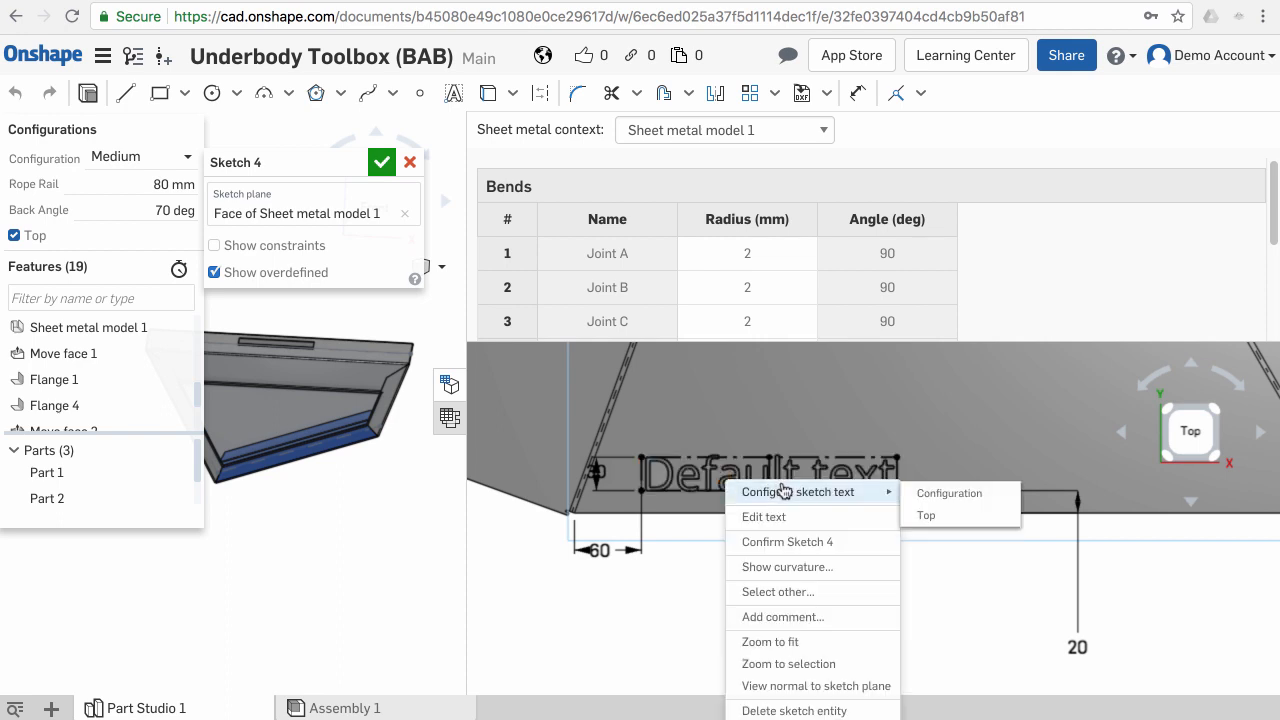
left_click(943, 497)
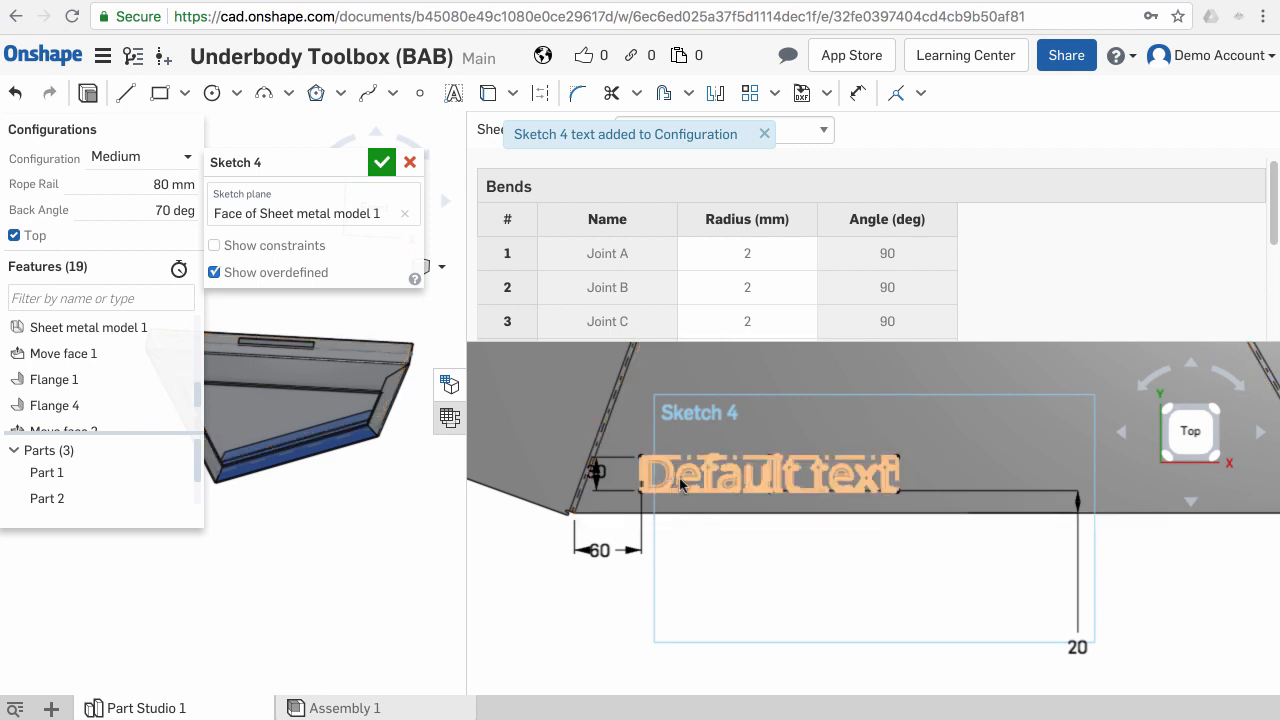
- Set the Sketch 4 text to Small, Medium and Large for the matching configurations
left_click(450, 386)
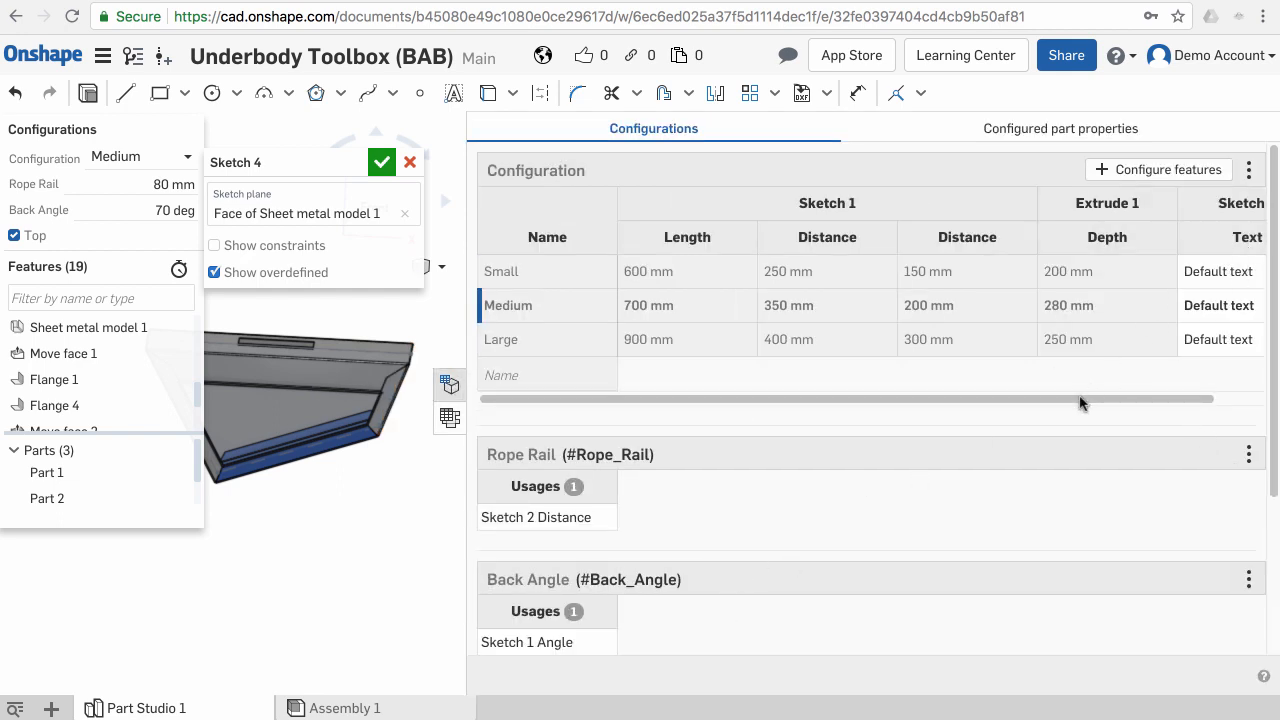
left_click_drag(1080, 402, 1174, 405)
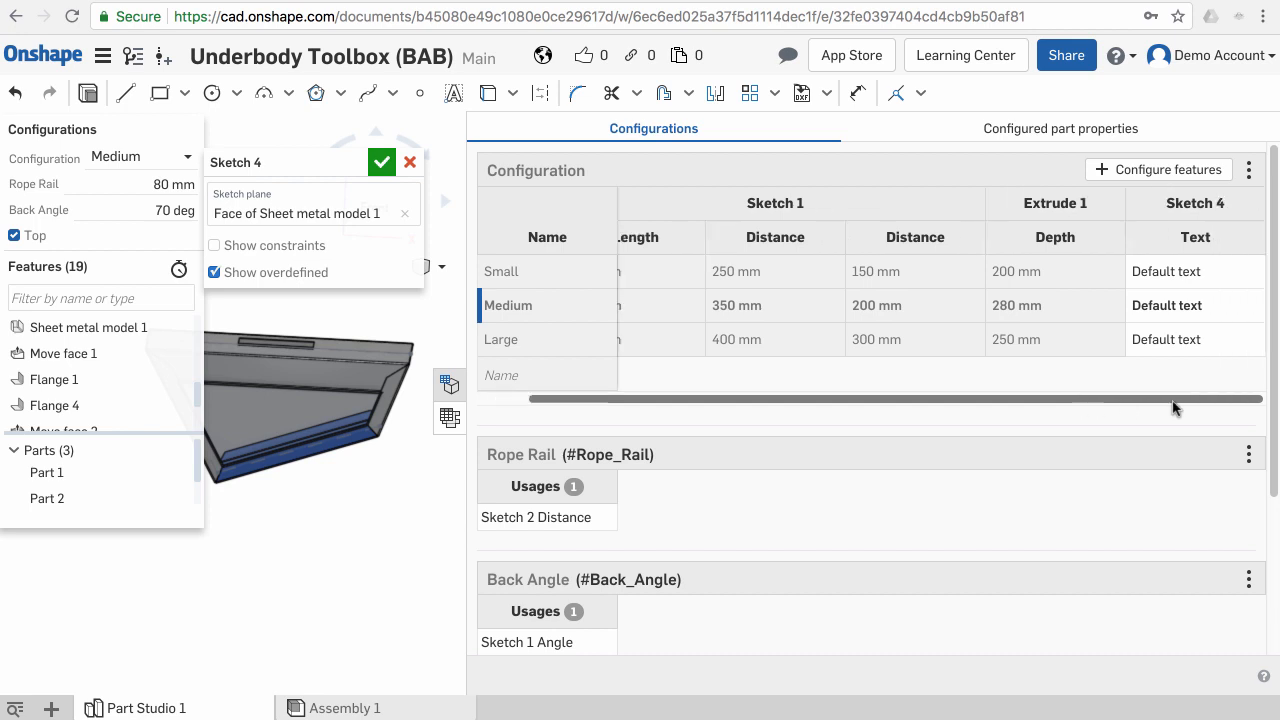
left_click(1200, 274)
left_click(1201, 272)
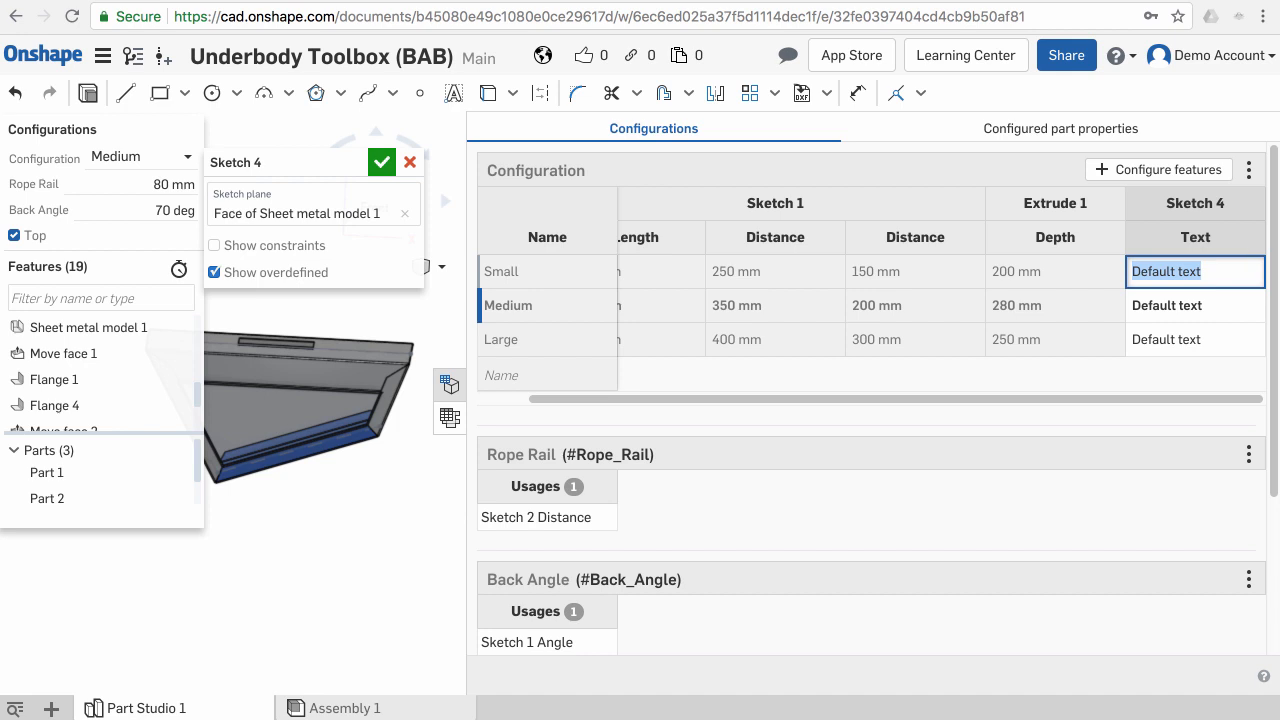
type("Small")
double_click(1223, 305)
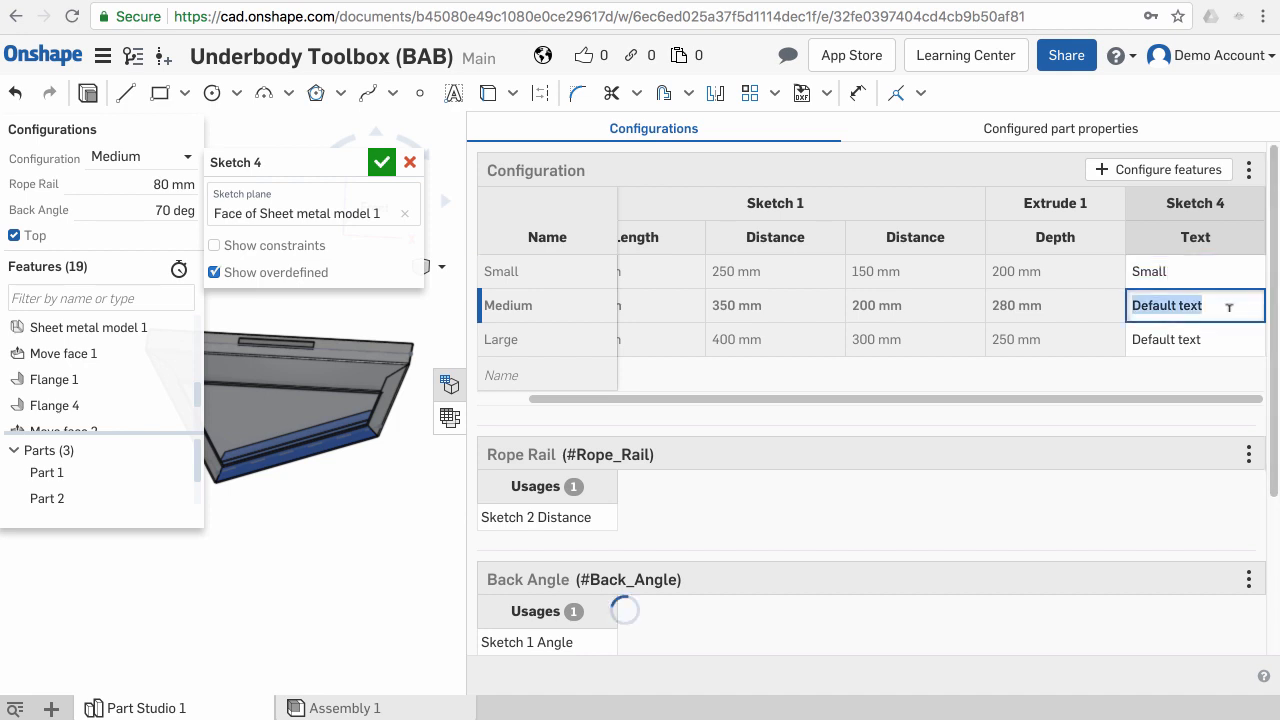
type("Medium")
double_click(1222, 341)
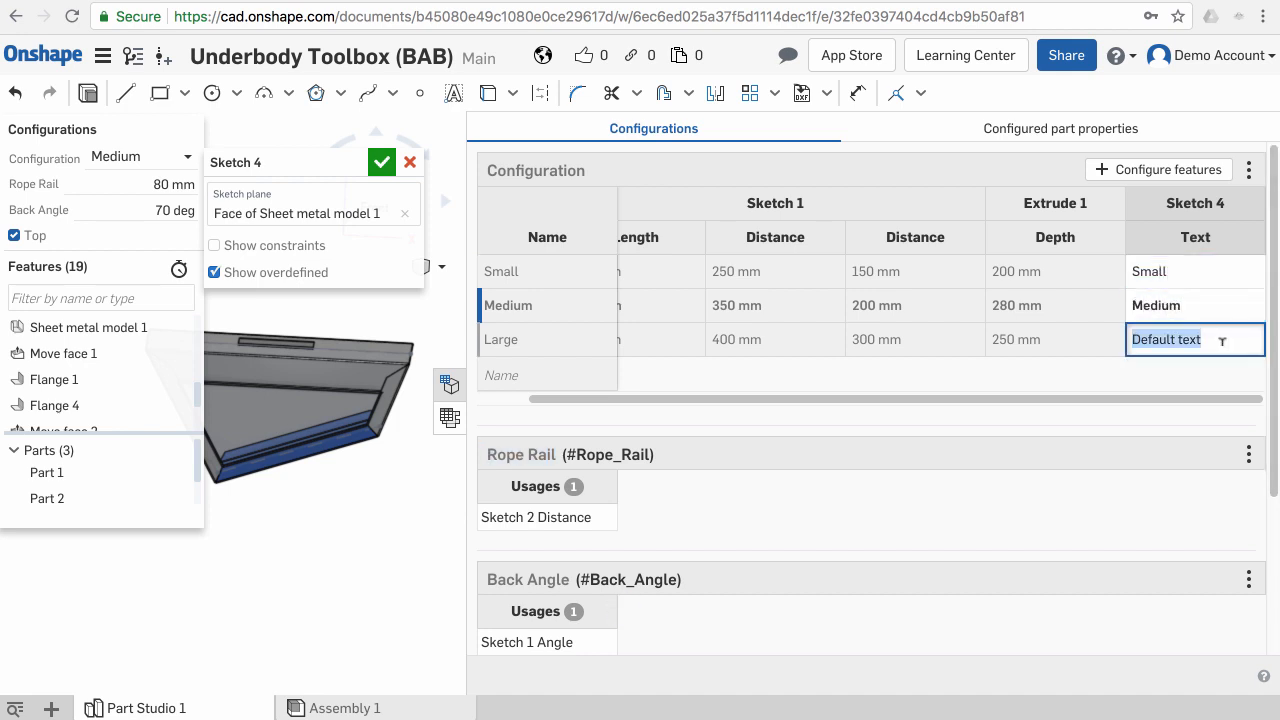
type("Large")
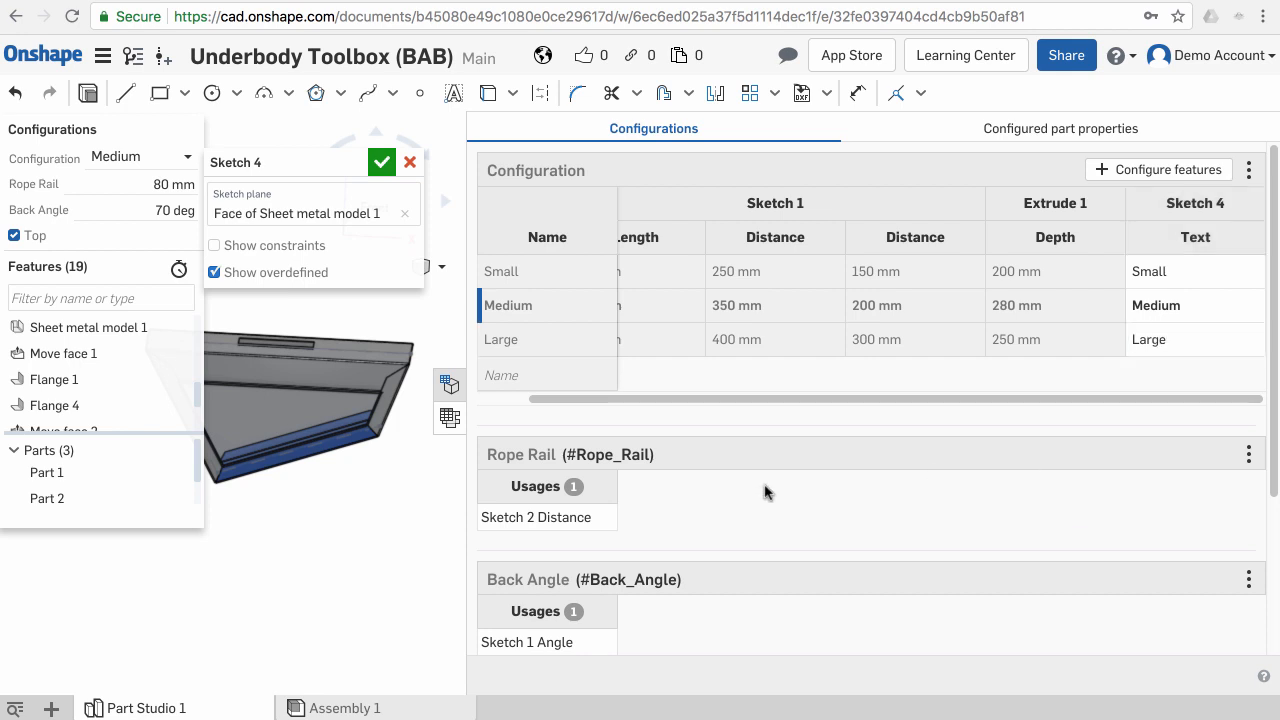
- Return to the flat pattern view and confirm Sketch 4
left_click(449, 417)
scroll(825, 573, "down", 2)
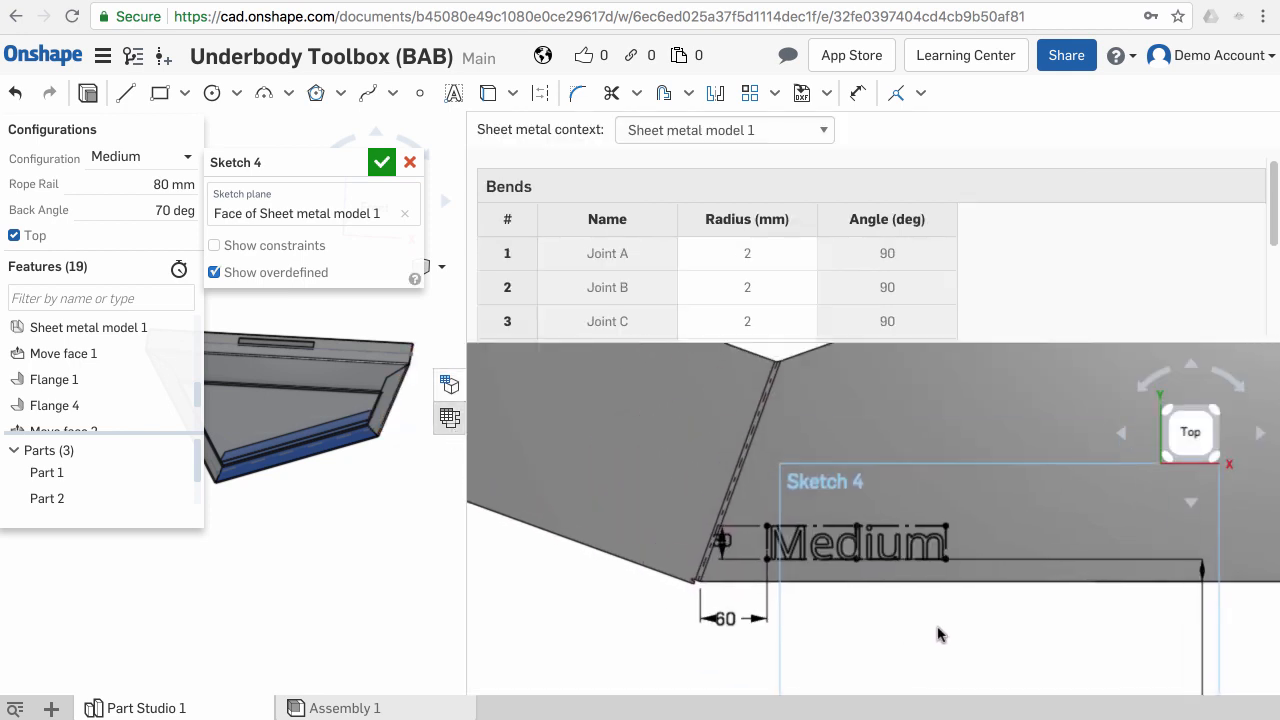
scroll(925, 613, "down", 3)
scroll(918, 608, "down", 1)
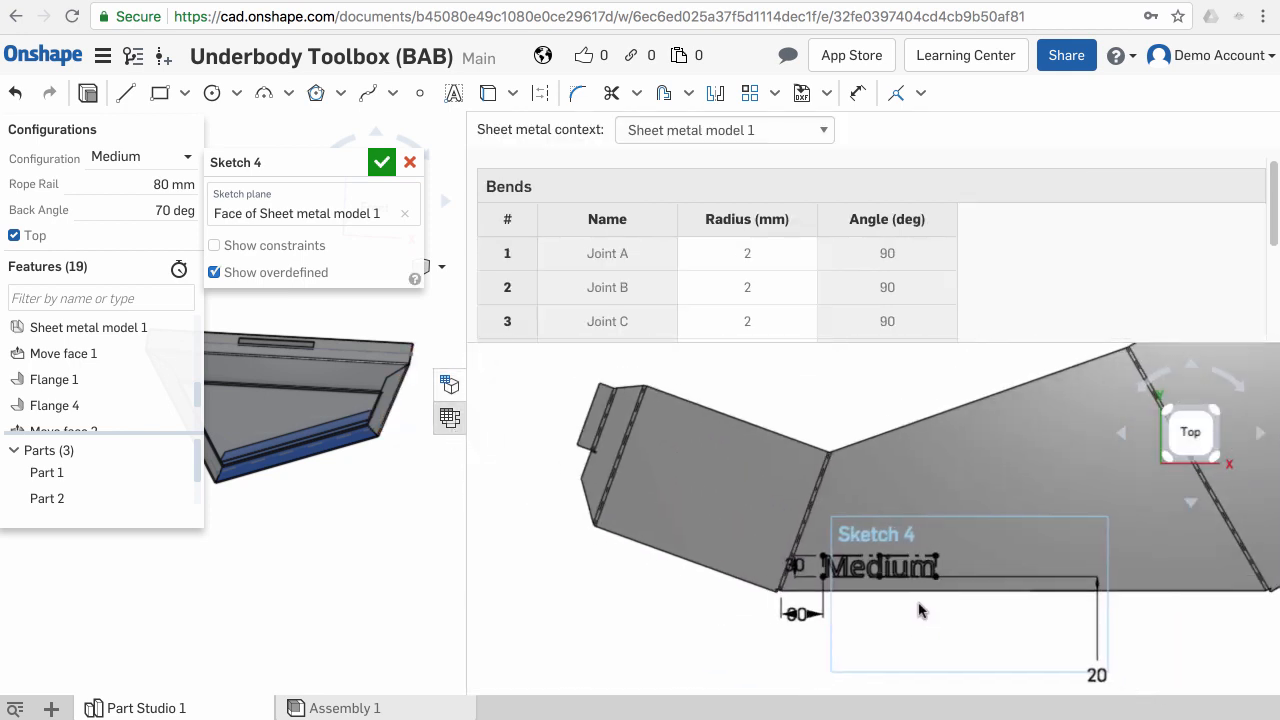
scroll(823, 570, "down", 2)
scroll(823, 570, "down", 1)
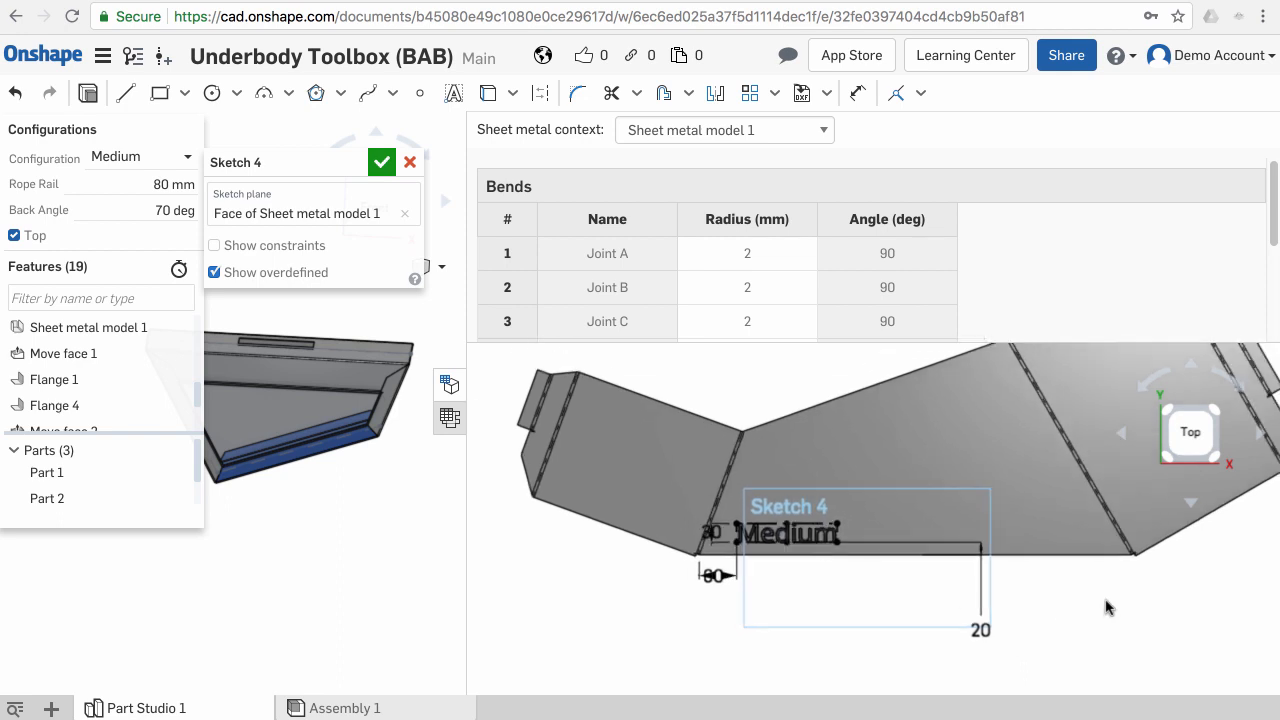
left_click(381, 162)
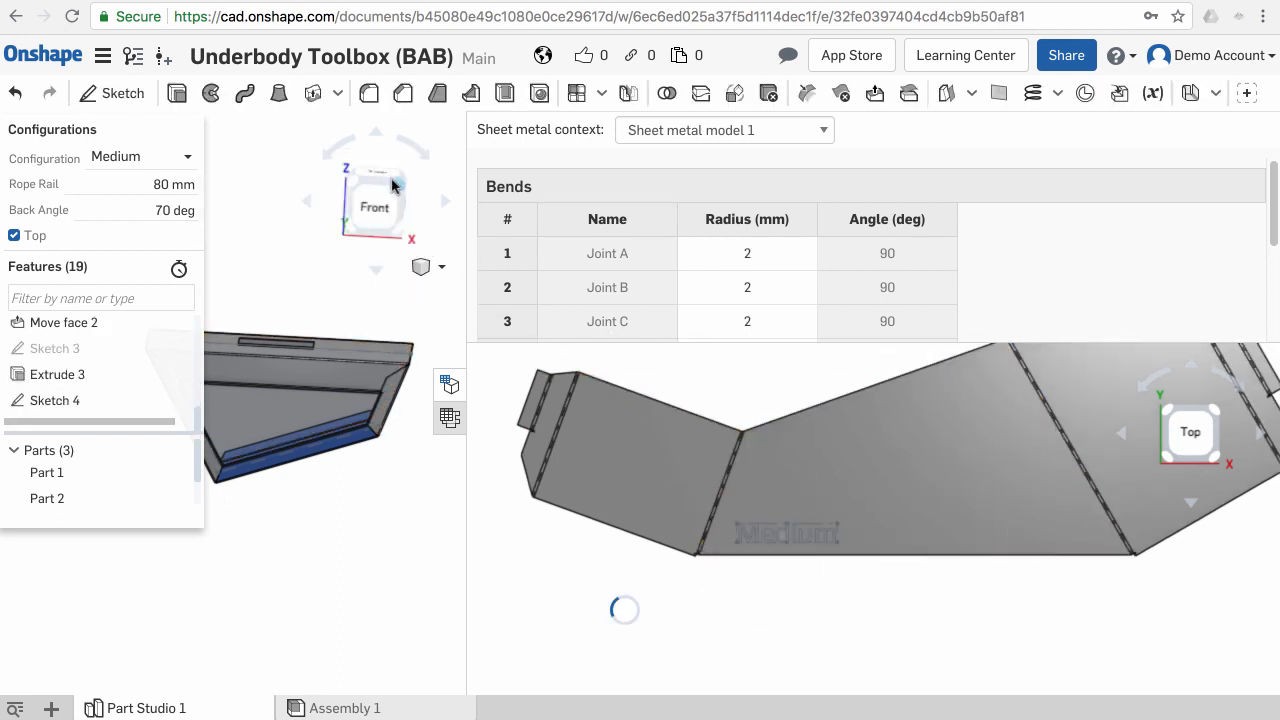
- Switch the configuration to Small and inspect the engraved size text on the flat pattern
left_click(191, 163)
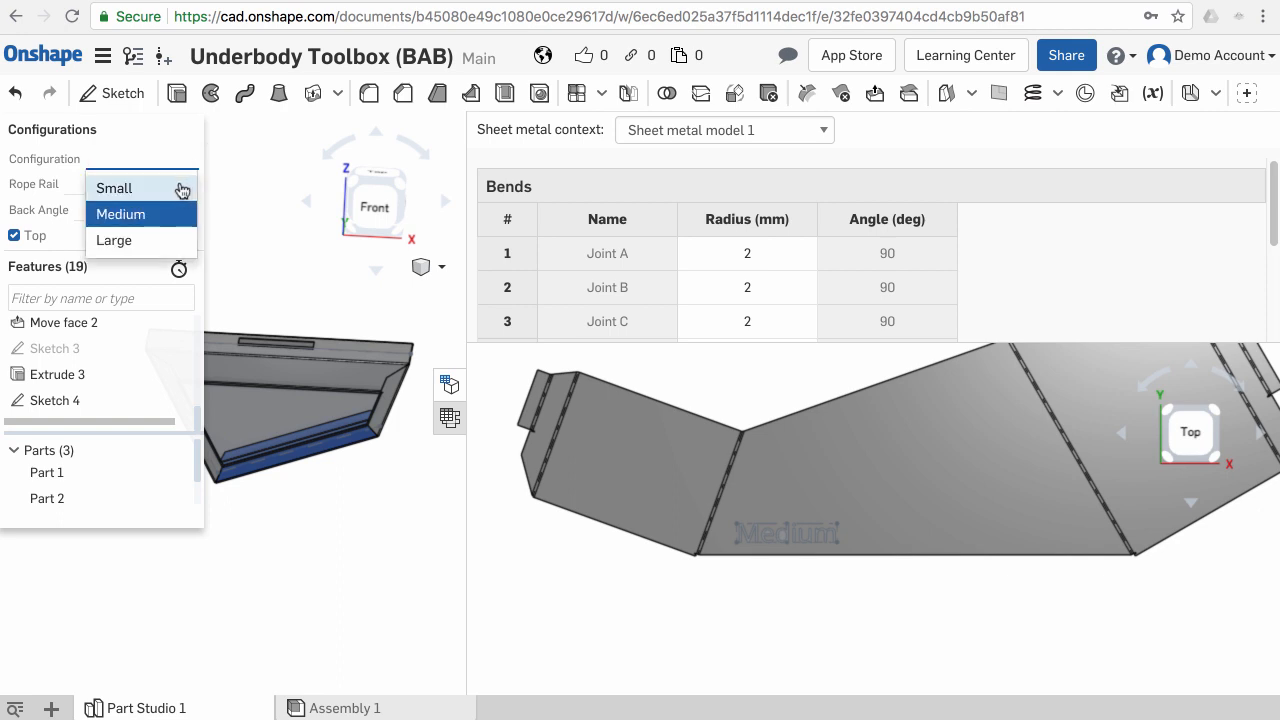
left_click(180, 188)
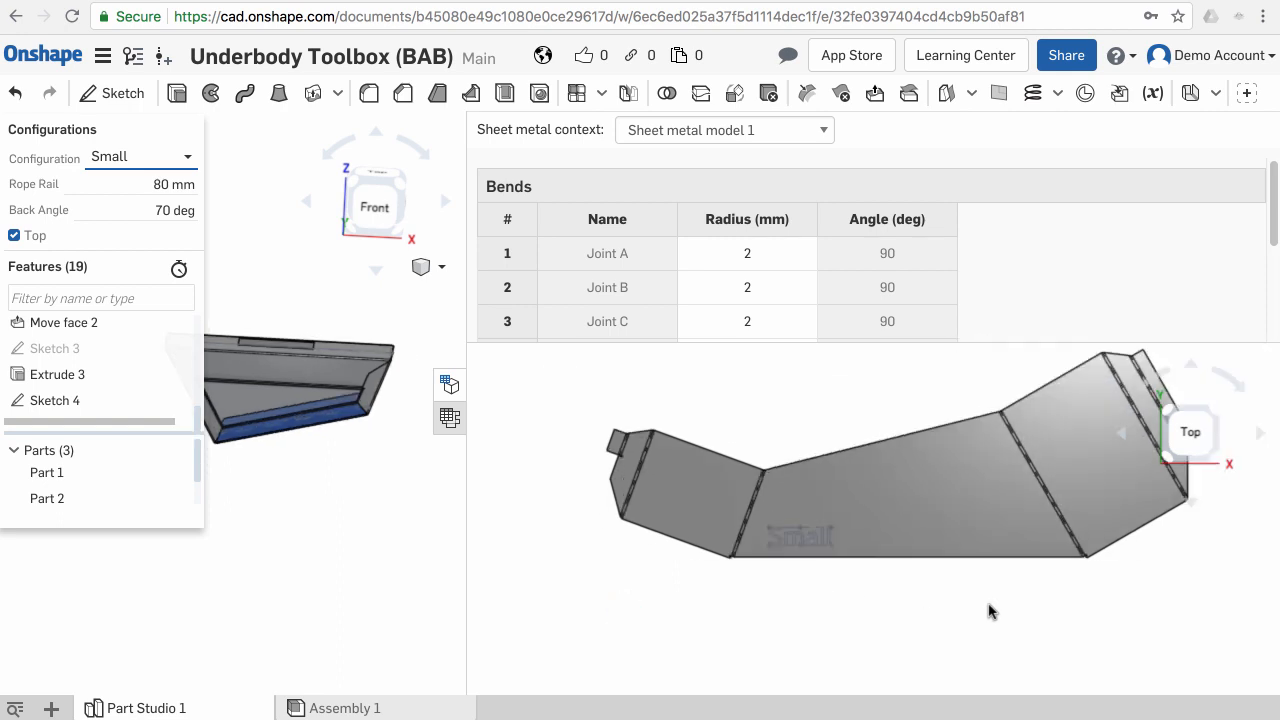
scroll(950, 560, "up", 8)
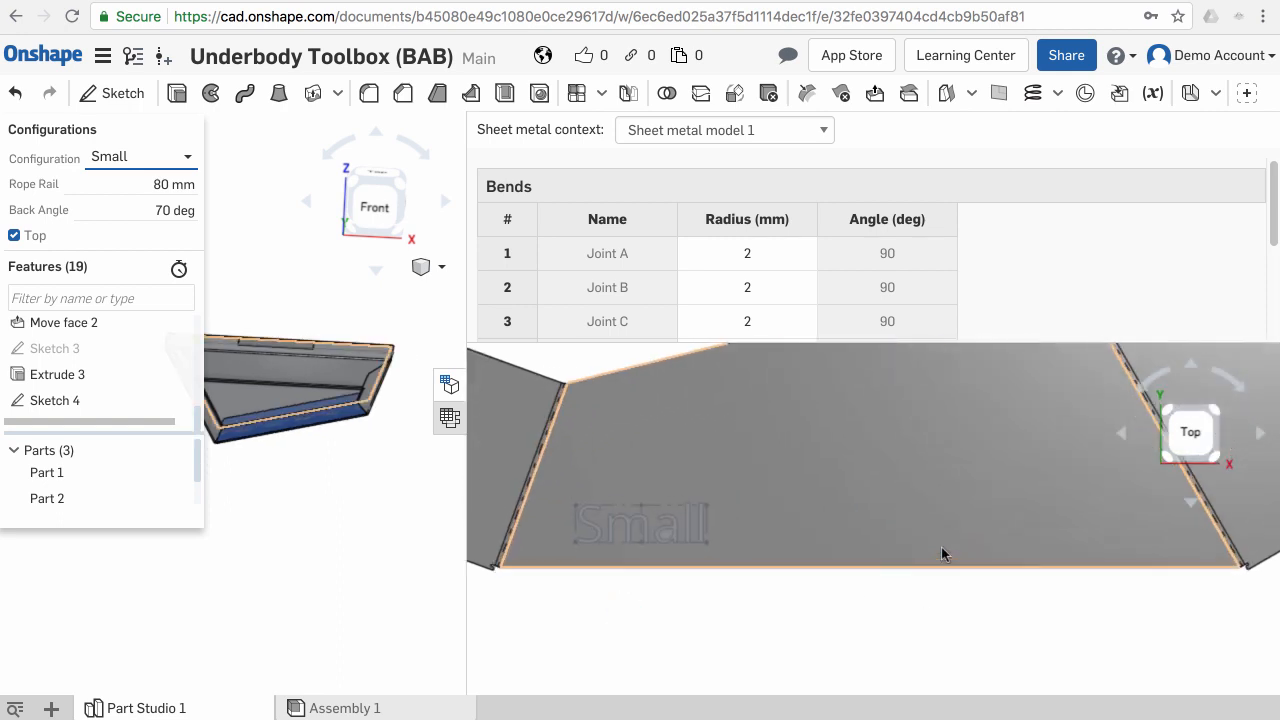
middle_click_drag(580, 578, 828, 541)
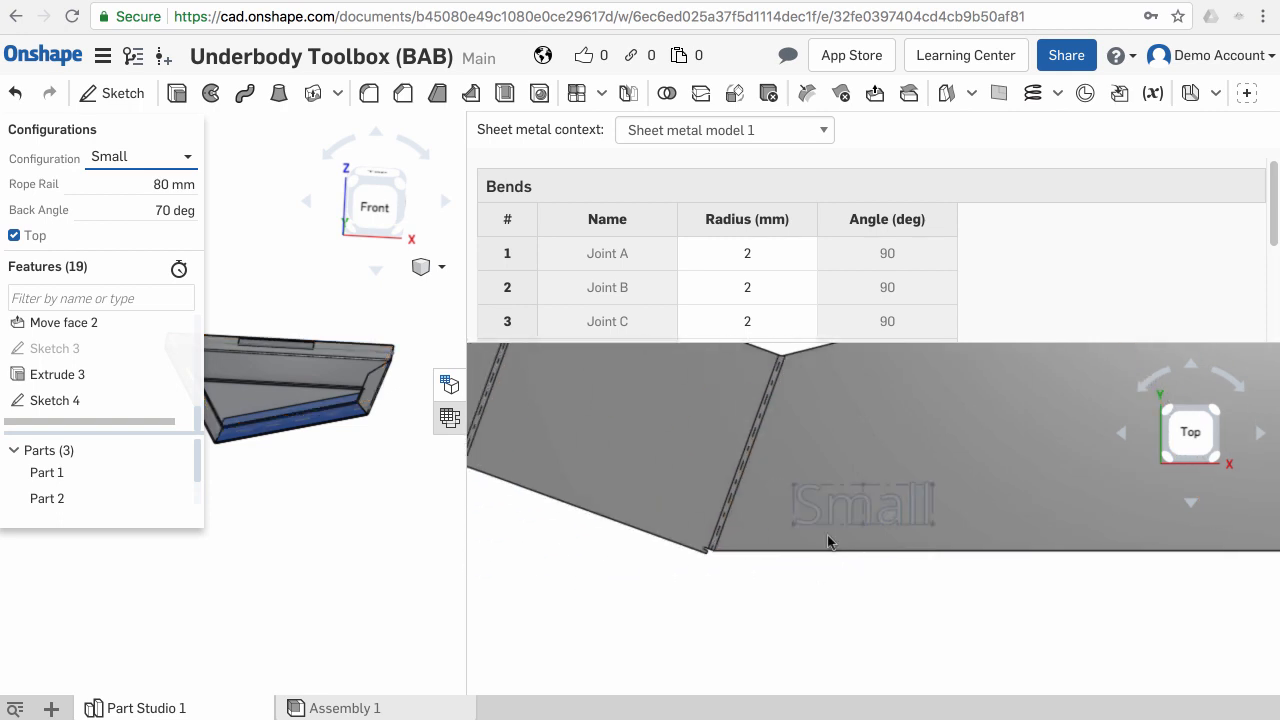
- Switch the configuration to Large and inspect the engraved size text on the flat pattern
left_click(189, 160)
left_click(130, 241)
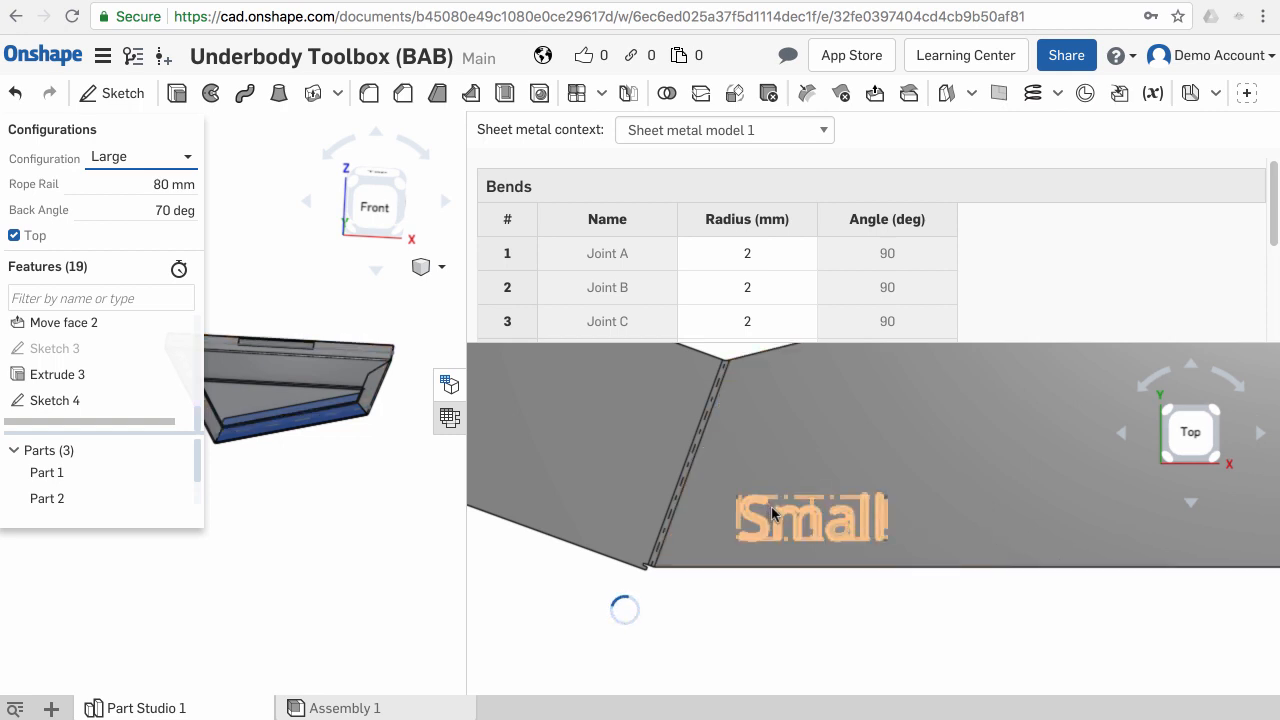
right_click_drag(370, 518, 276, 425)
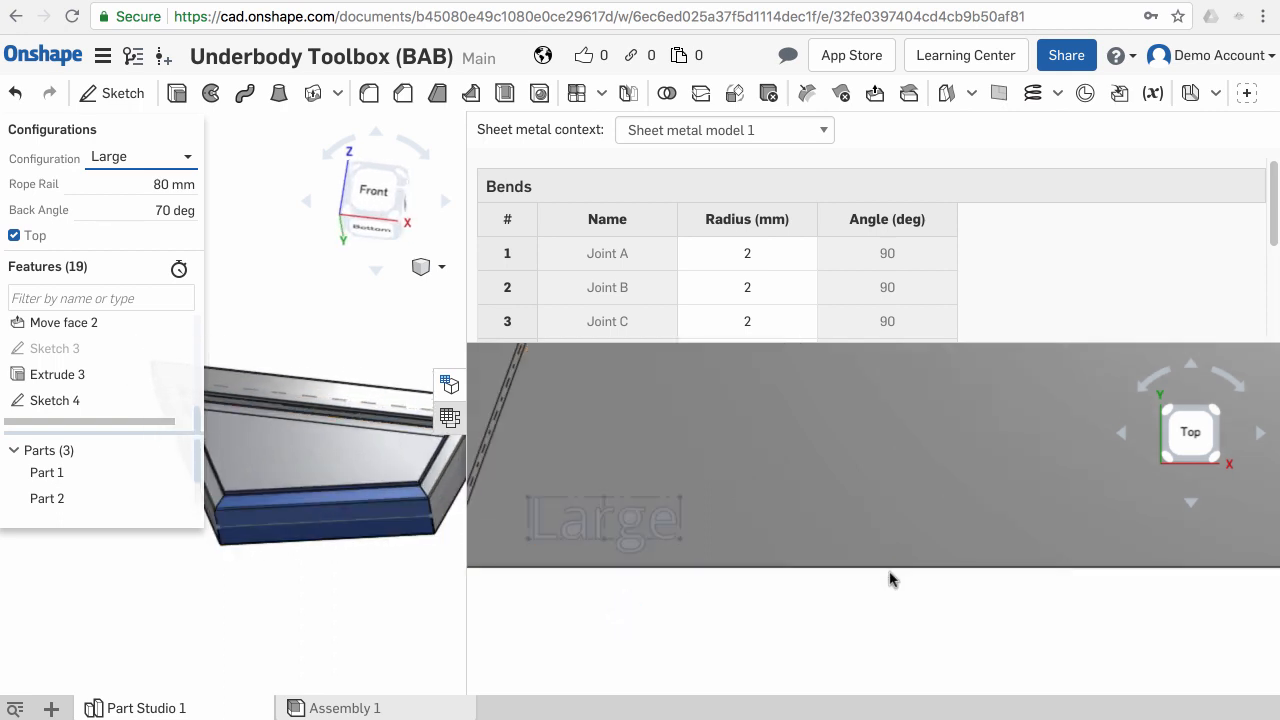
scroll(890, 578, "down", 2)
scroll(889, 577, "down", 4)
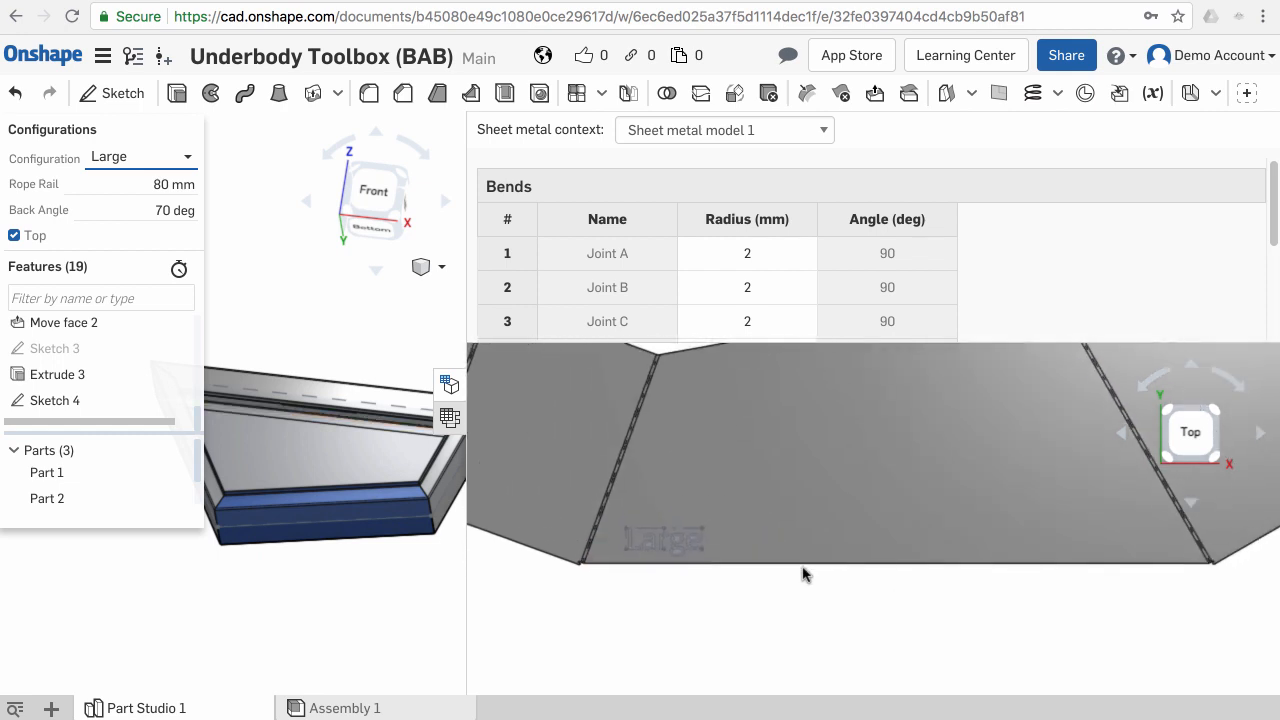
scroll(800, 570, "down", 3)
- Open the DXF/DWG export of Part 3's flat pattern and cancel it
right_click(813, 519)
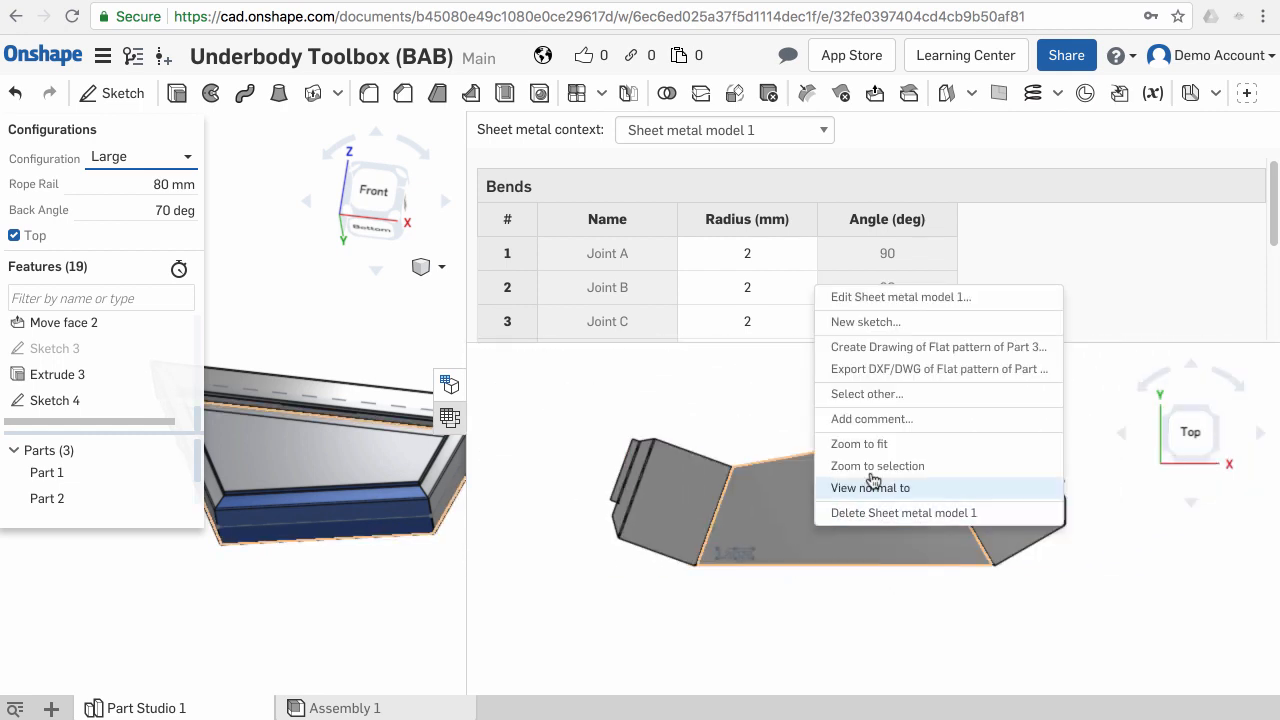
left_click(693, 403)
right_click(817, 412)
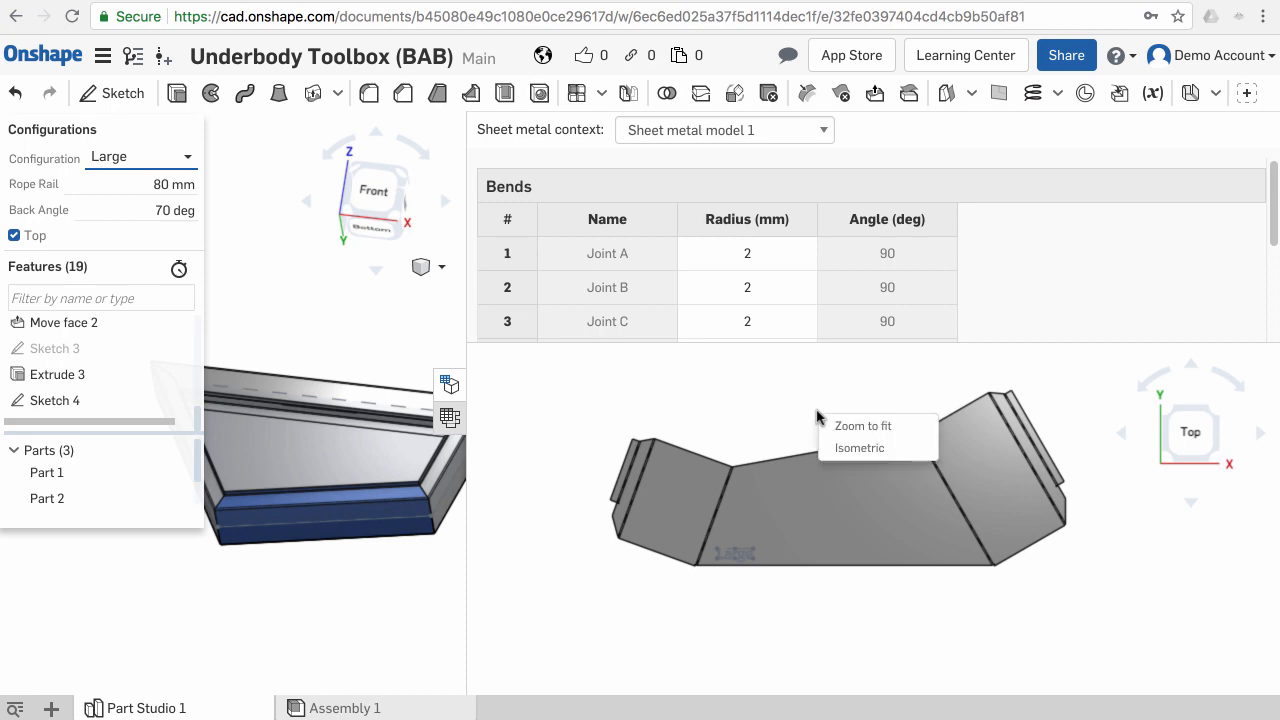
right_click(793, 526)
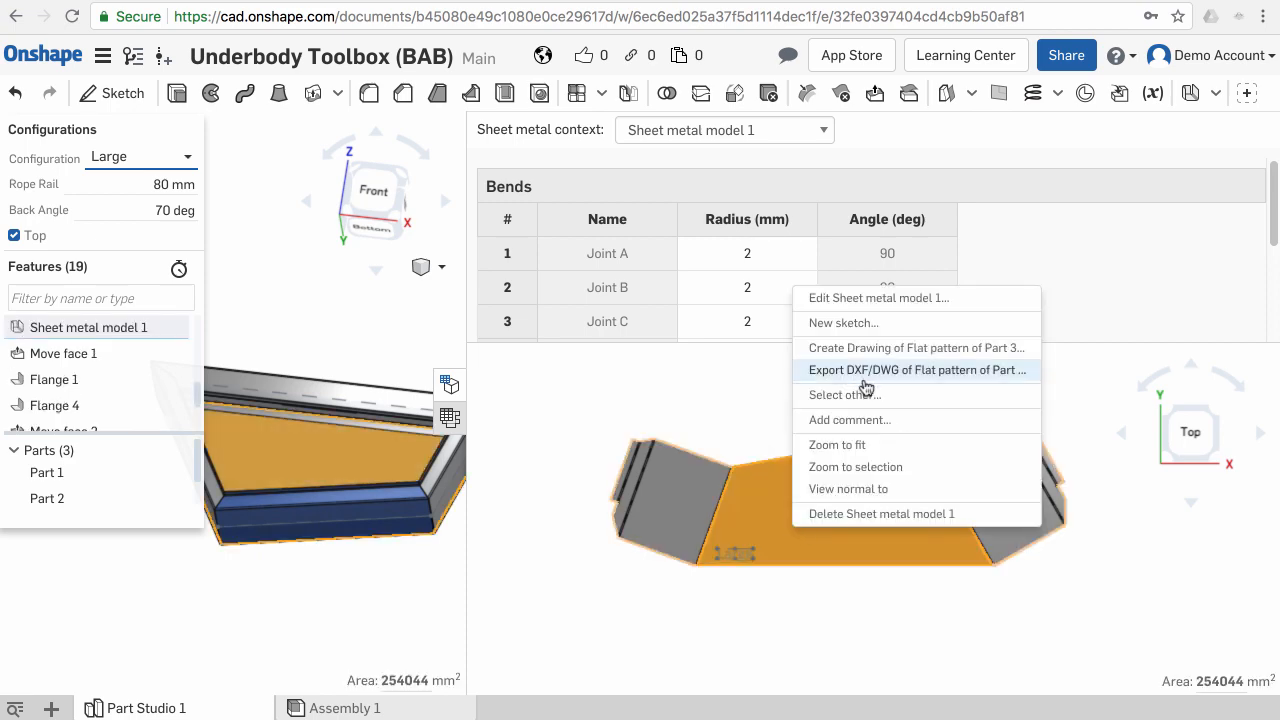
left_click(869, 371)
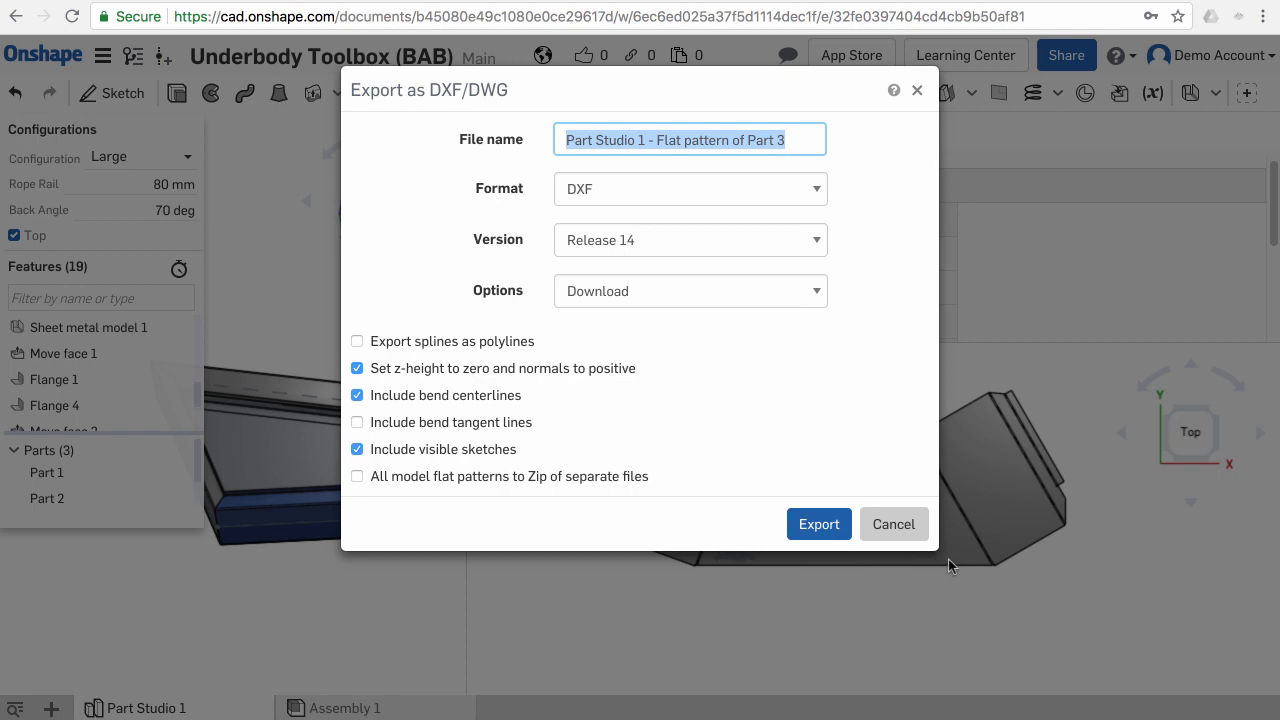
left_click(918, 615)
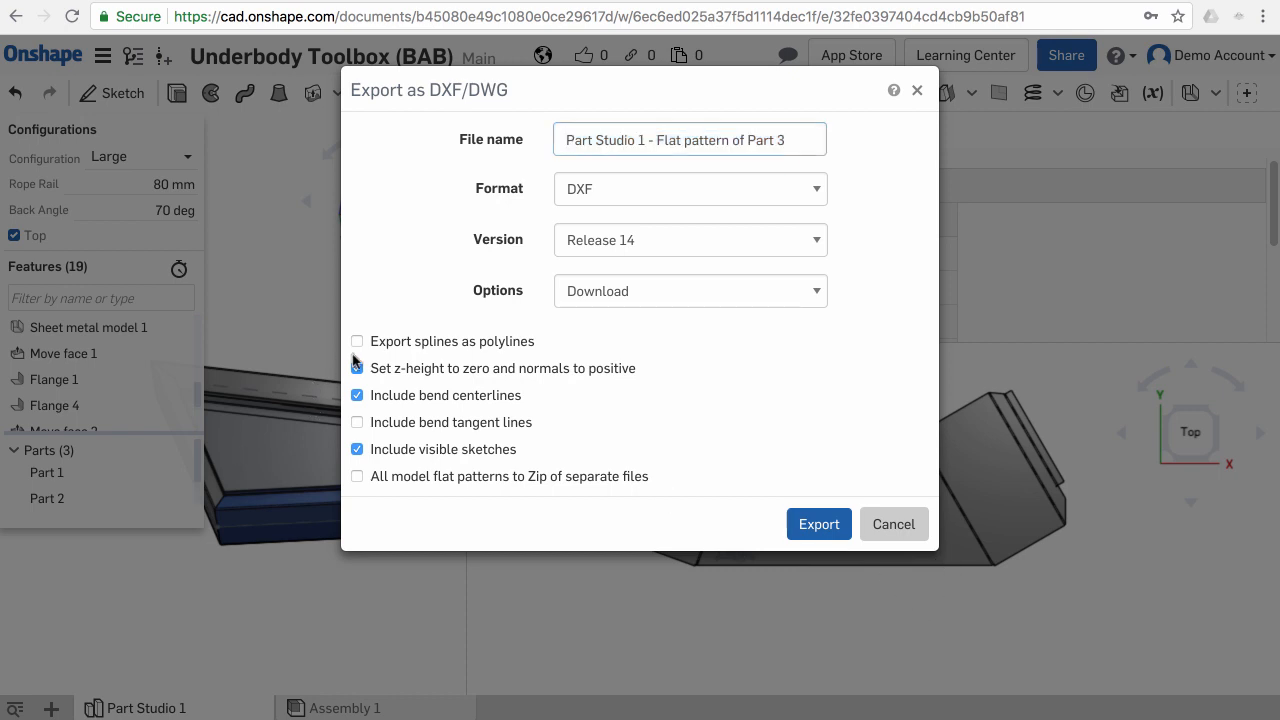
left_click(888, 530)
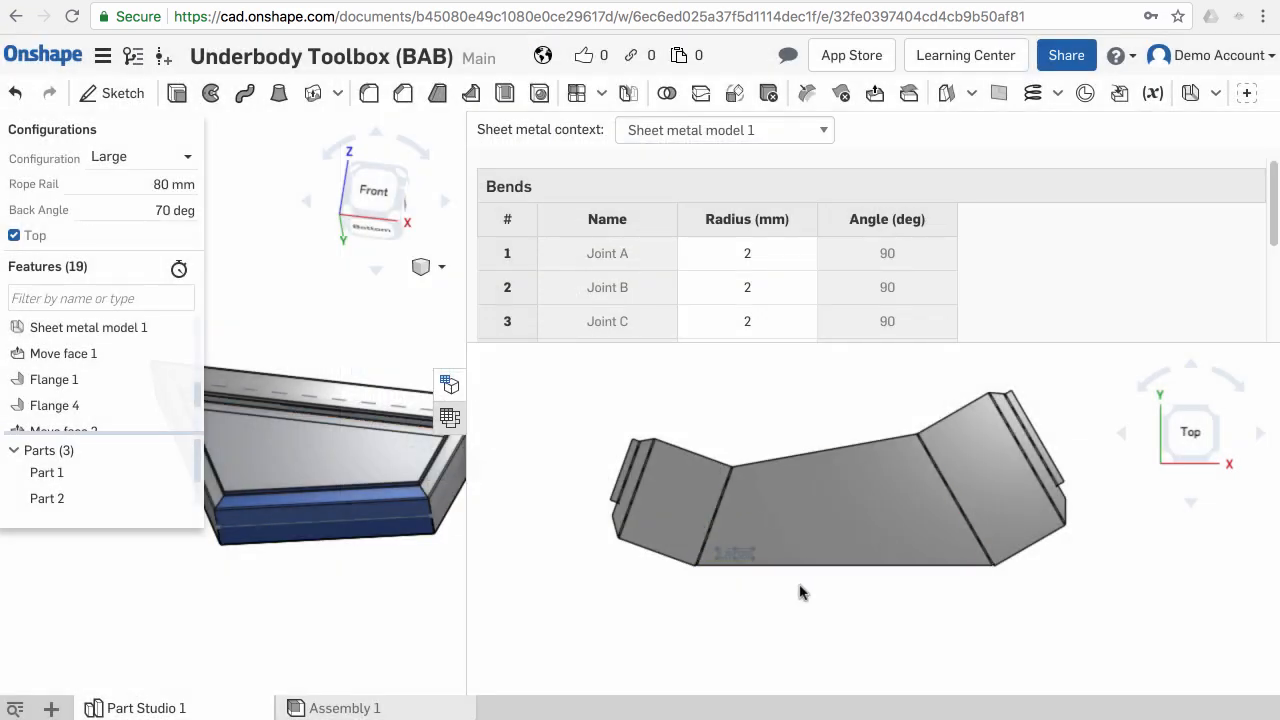
- Close the flat pattern view and fit the folded toolbox model in the window
middle_click_drag(630, 553, 671, 557)
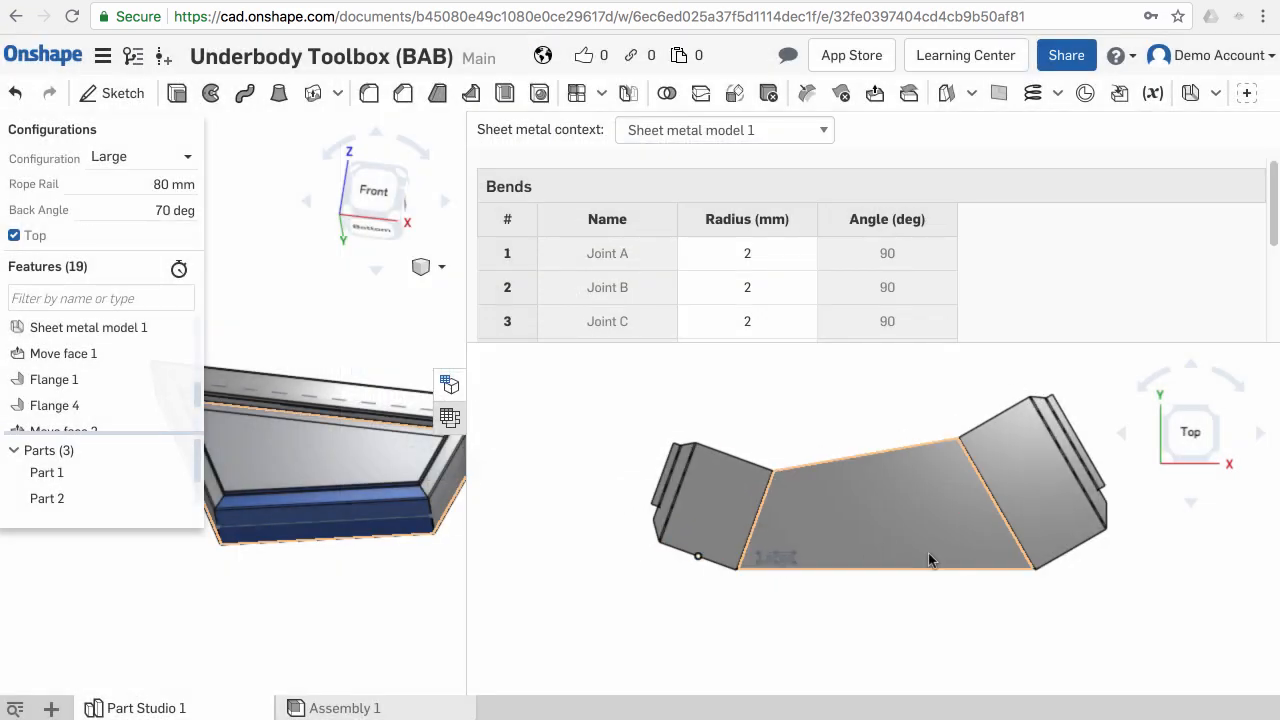
scroll(804, 562, "up", 3)
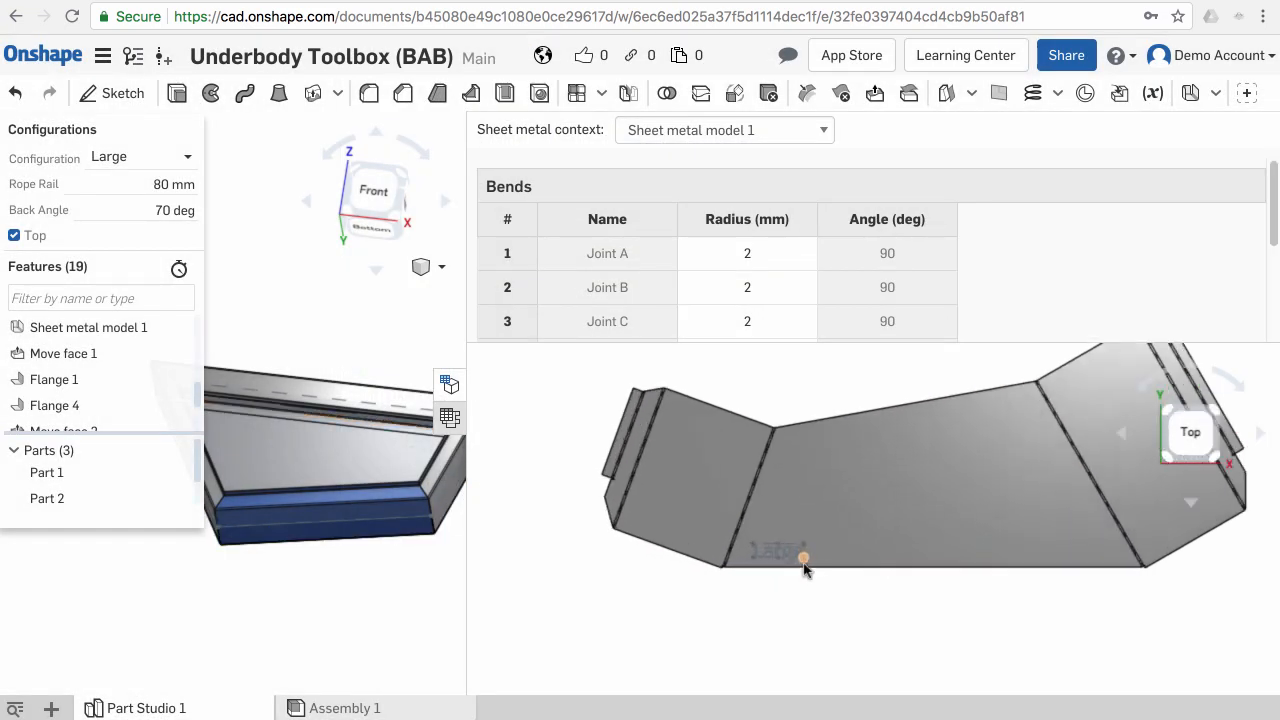
scroll(804, 562, "up", 2)
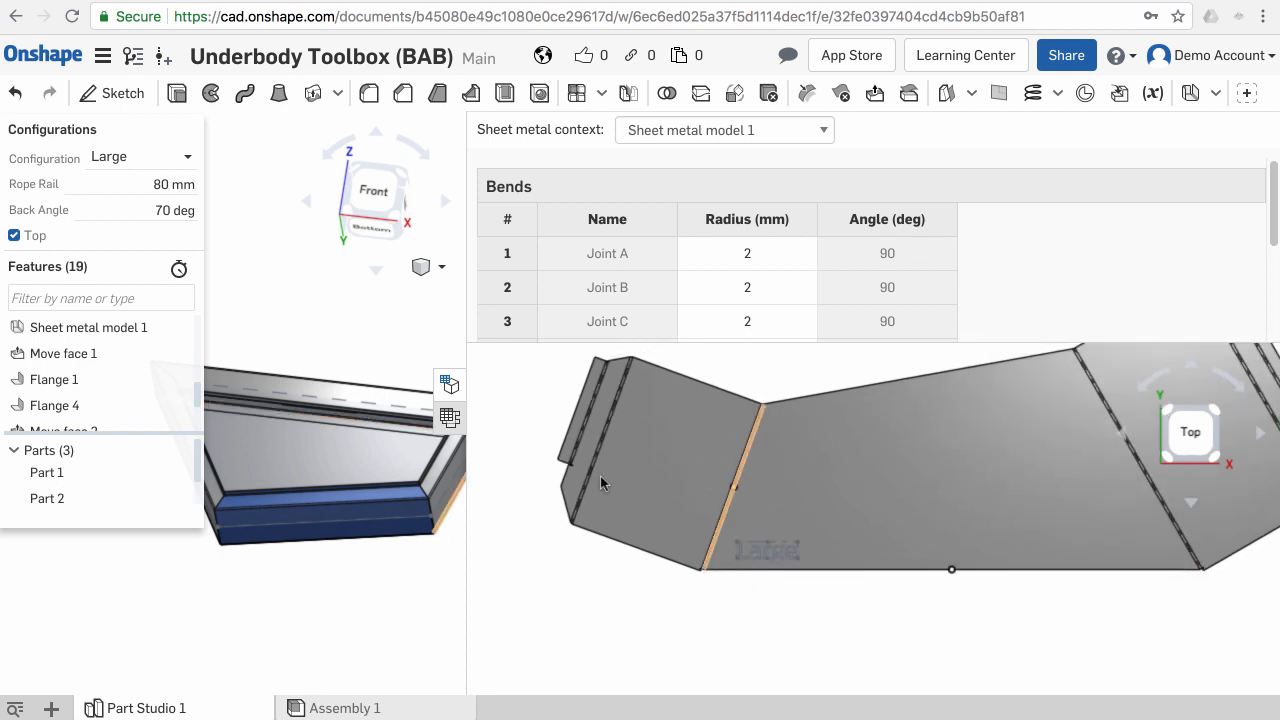
left_click(449, 387)
mouse_move(711, 379)
right_mouse_down()
mouse_move(691, 366)
mouse_move(729, 349)
mouse_move(716, 396)
right_mouse_up()
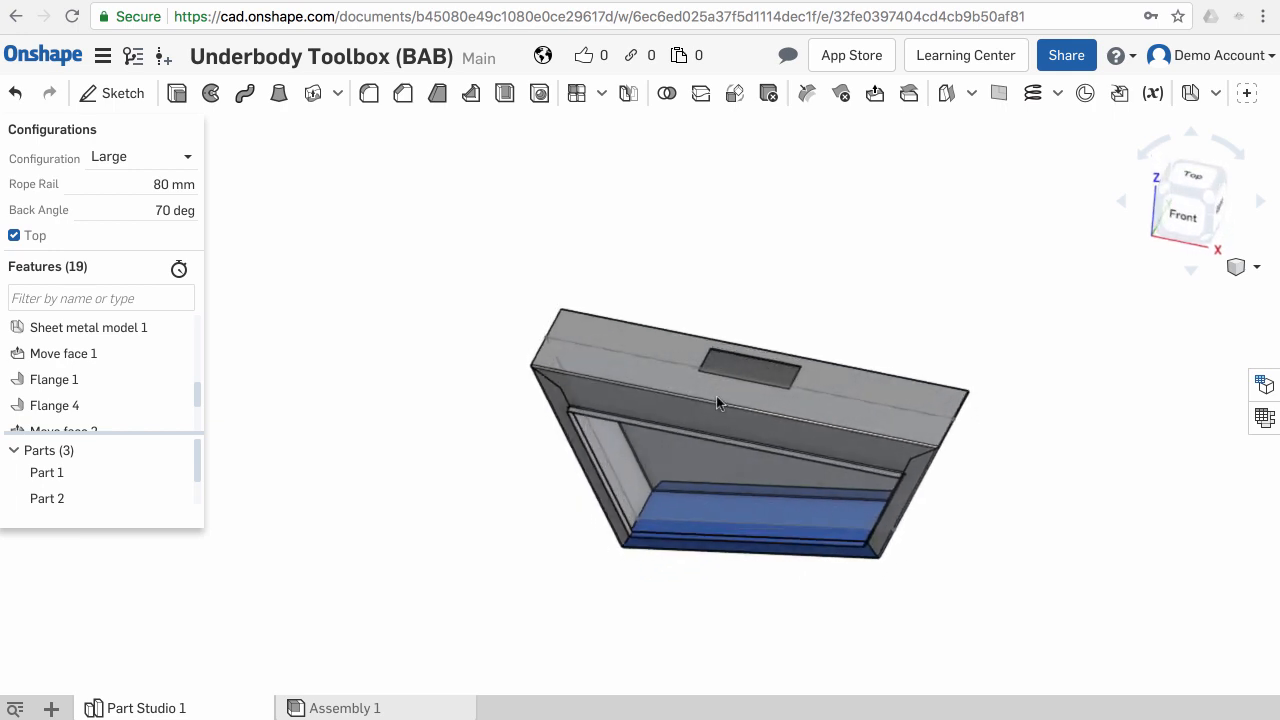
key("f")
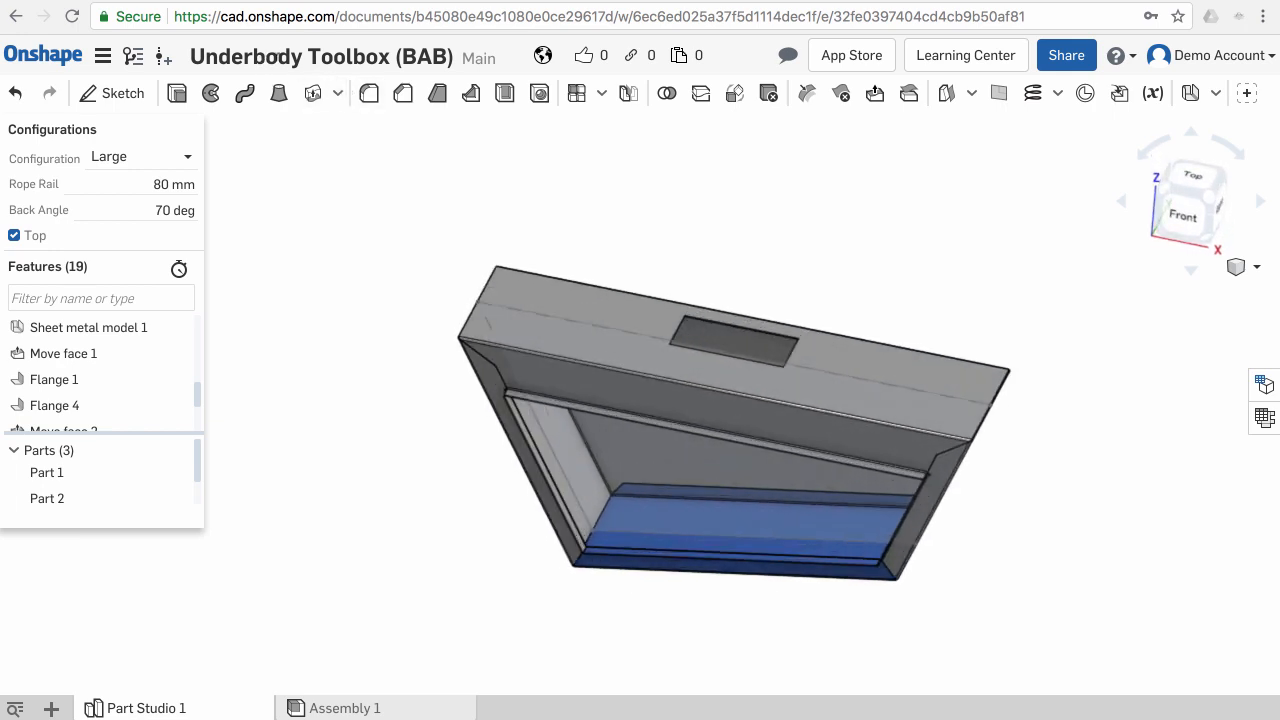